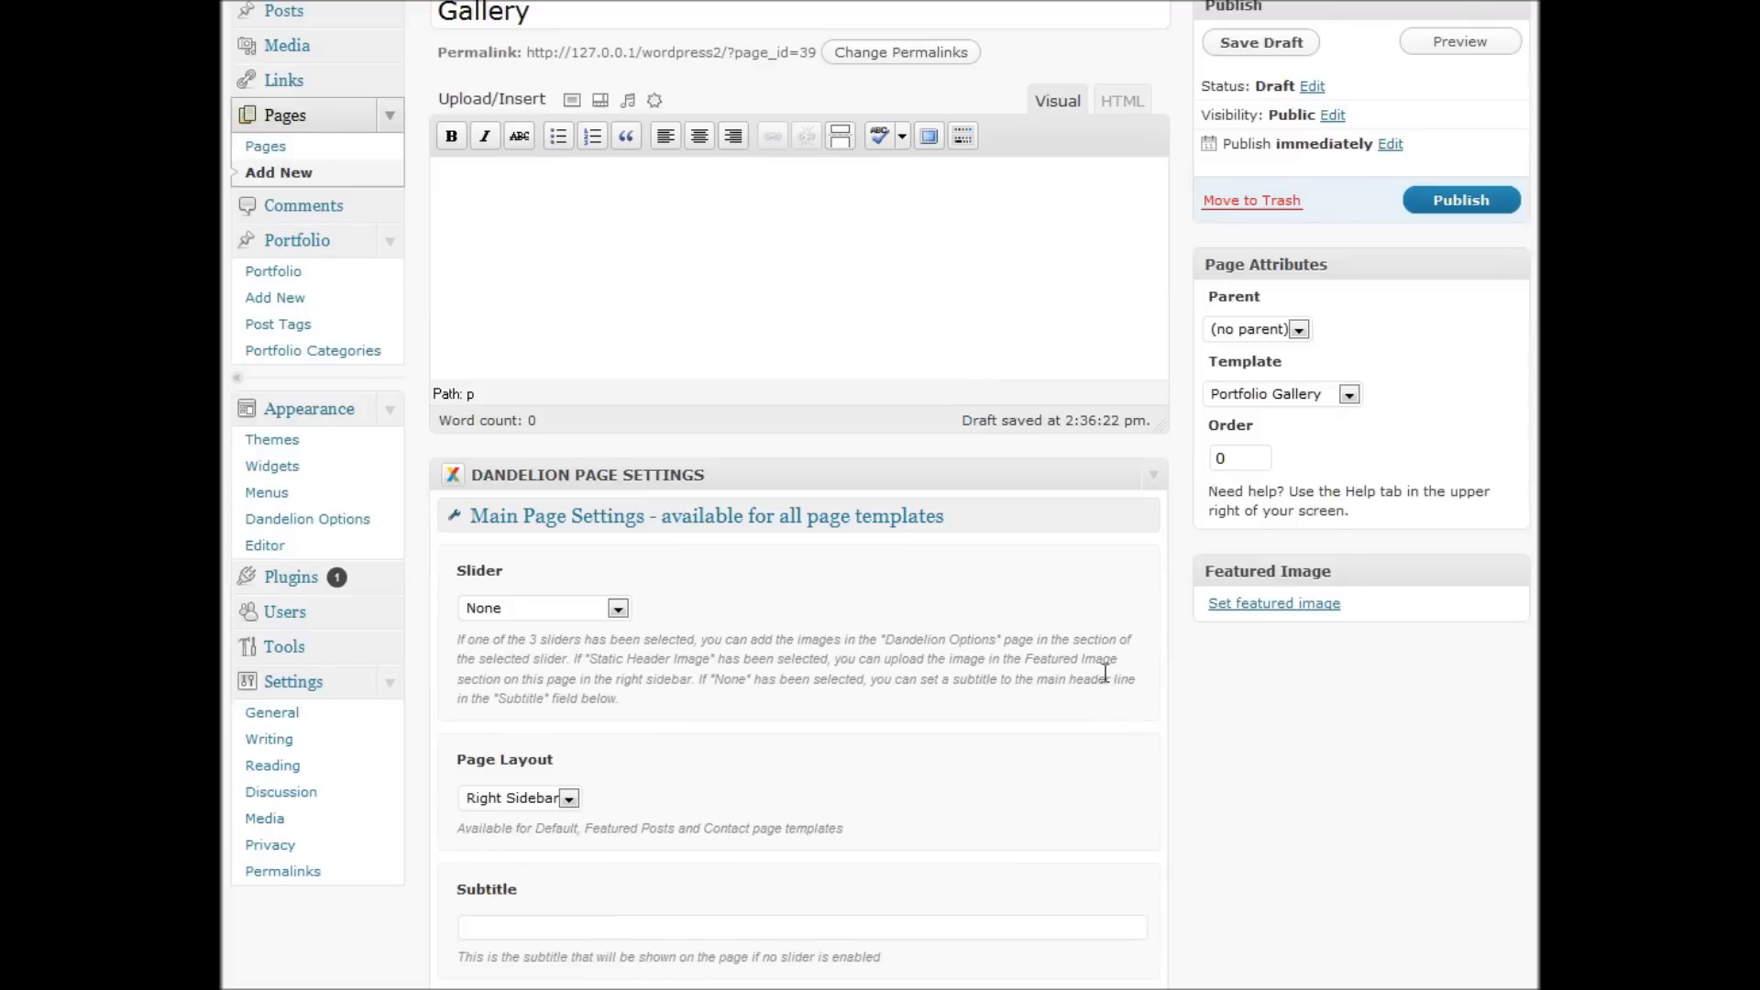
Step: Enter "This is the gallery" as the Gallery page's subtitle
scroll(1097, 675, "down", 1)
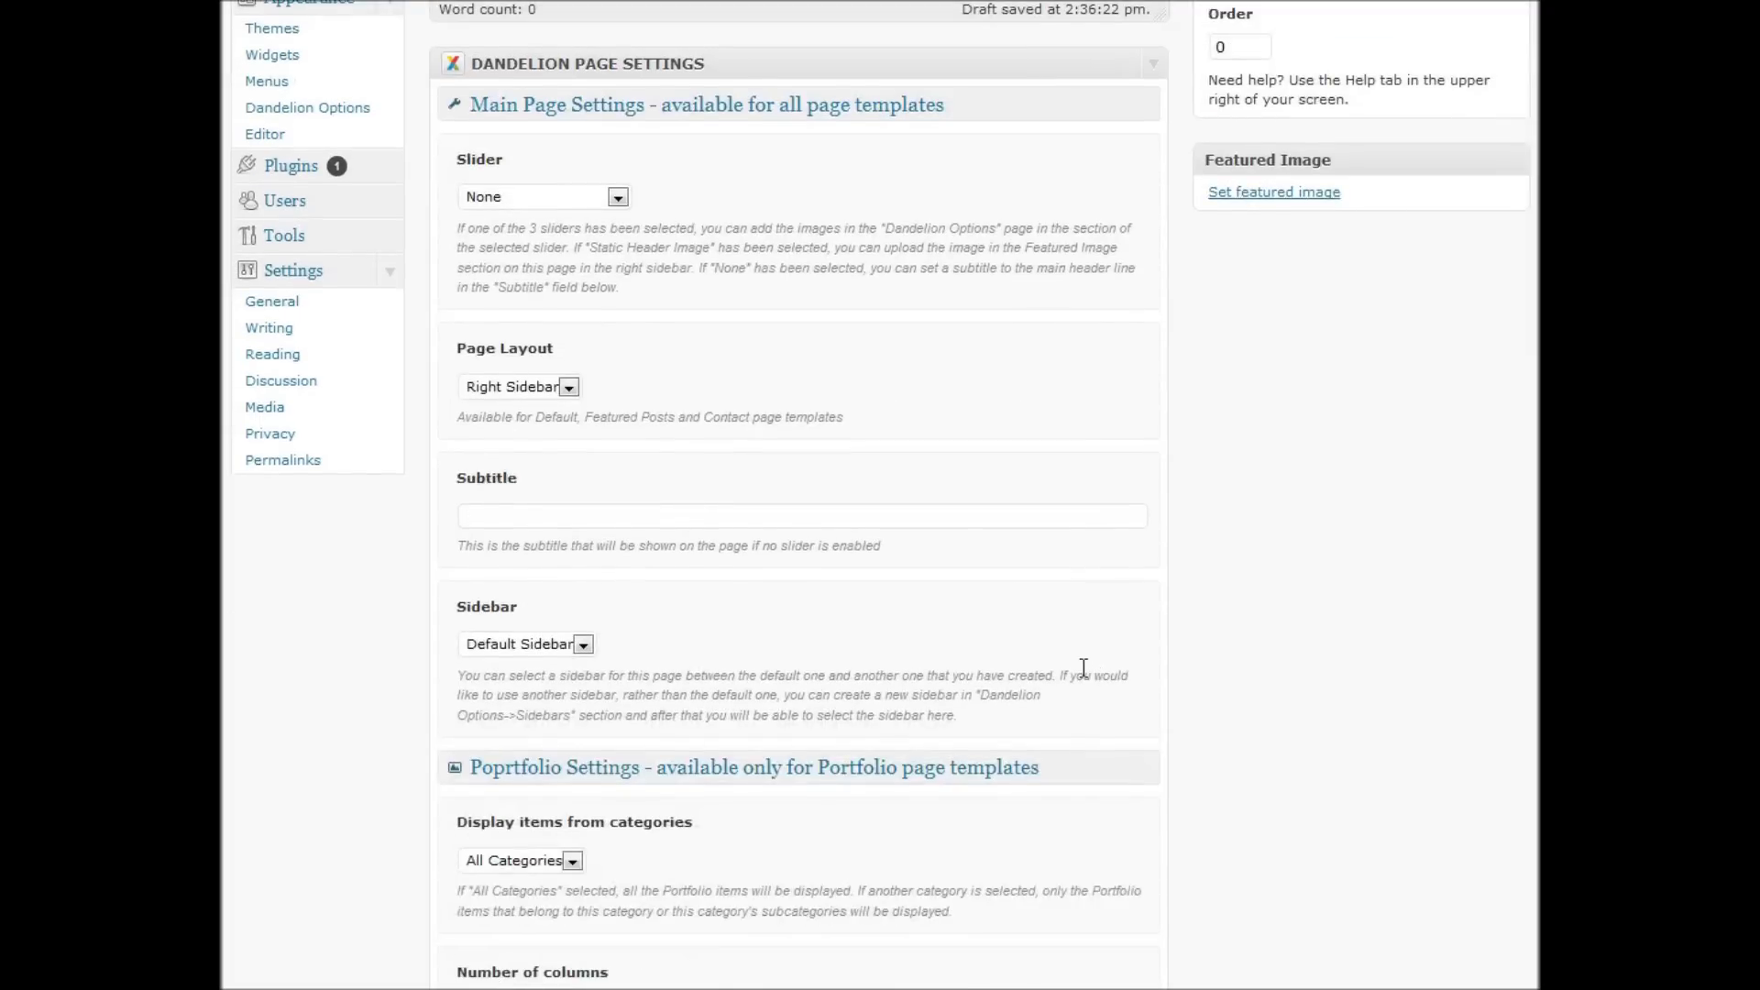
left_click(806, 524)
type("This i")
key("Down")
key("Return")
Step: Set the portfolio's number of columns to Three Columns and set the item descriptions to Show
scroll(770, 514, "down", 3)
scroll(770, 511, "down", 9)
left_click(563, 462)
left_click(550, 504)
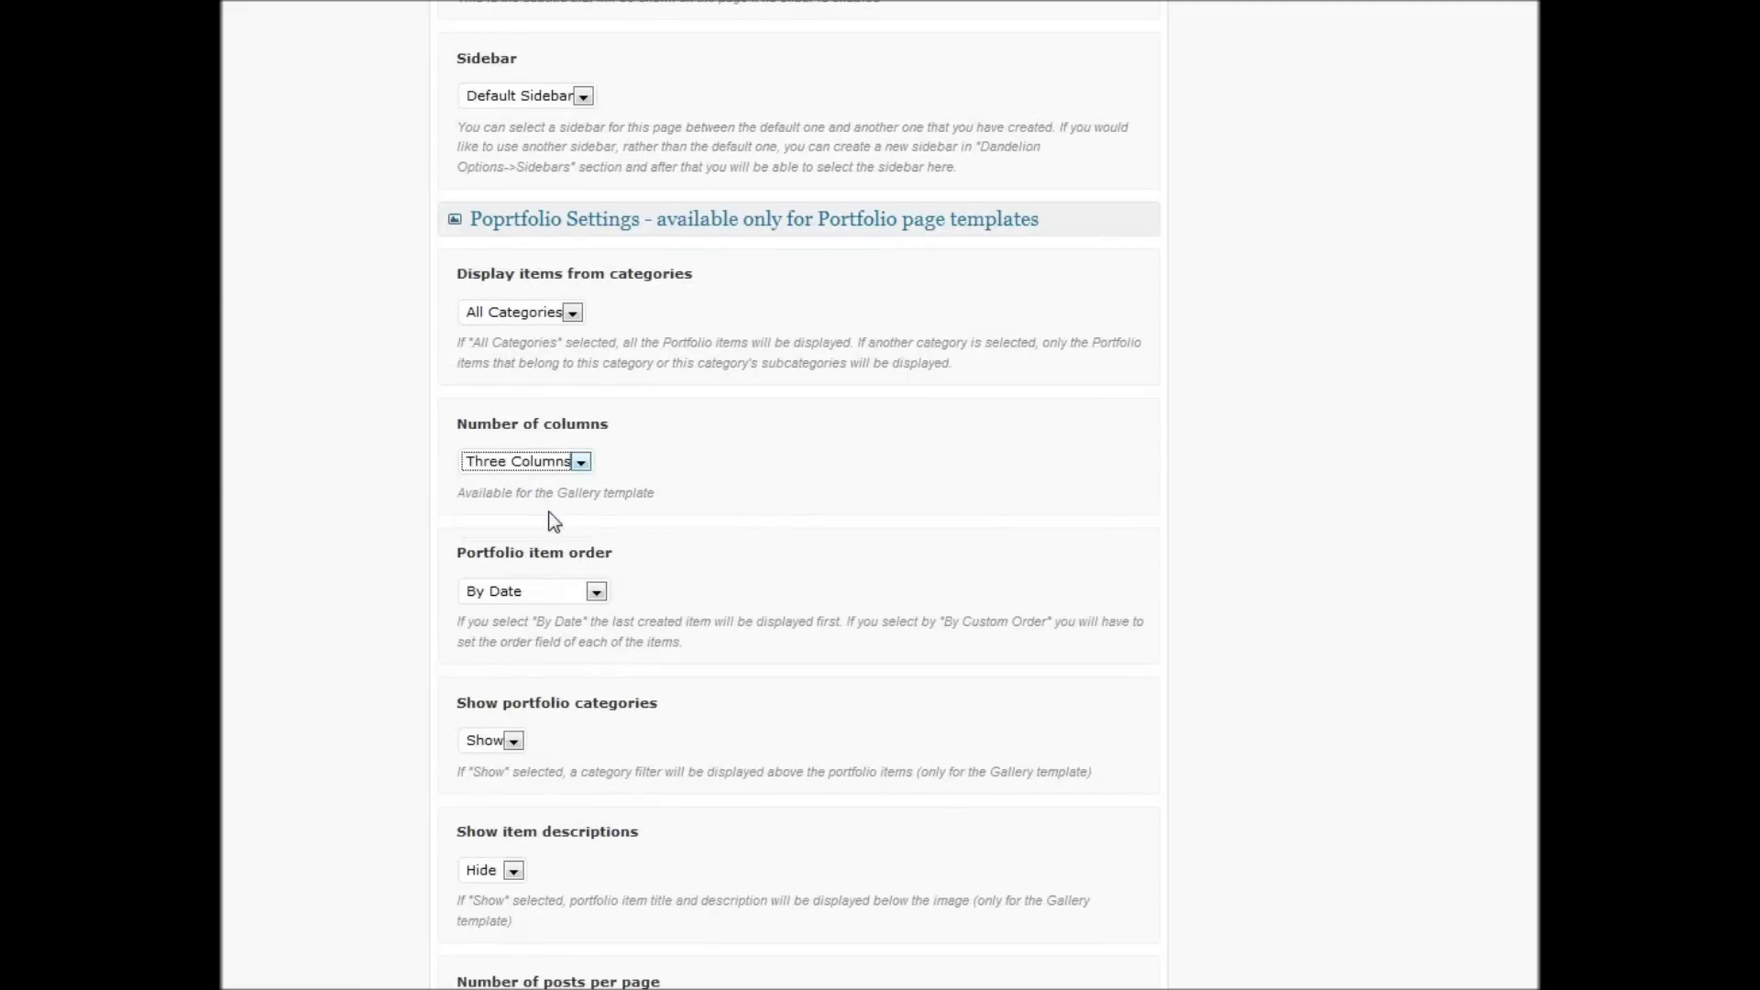
scroll(706, 550, "down", 6)
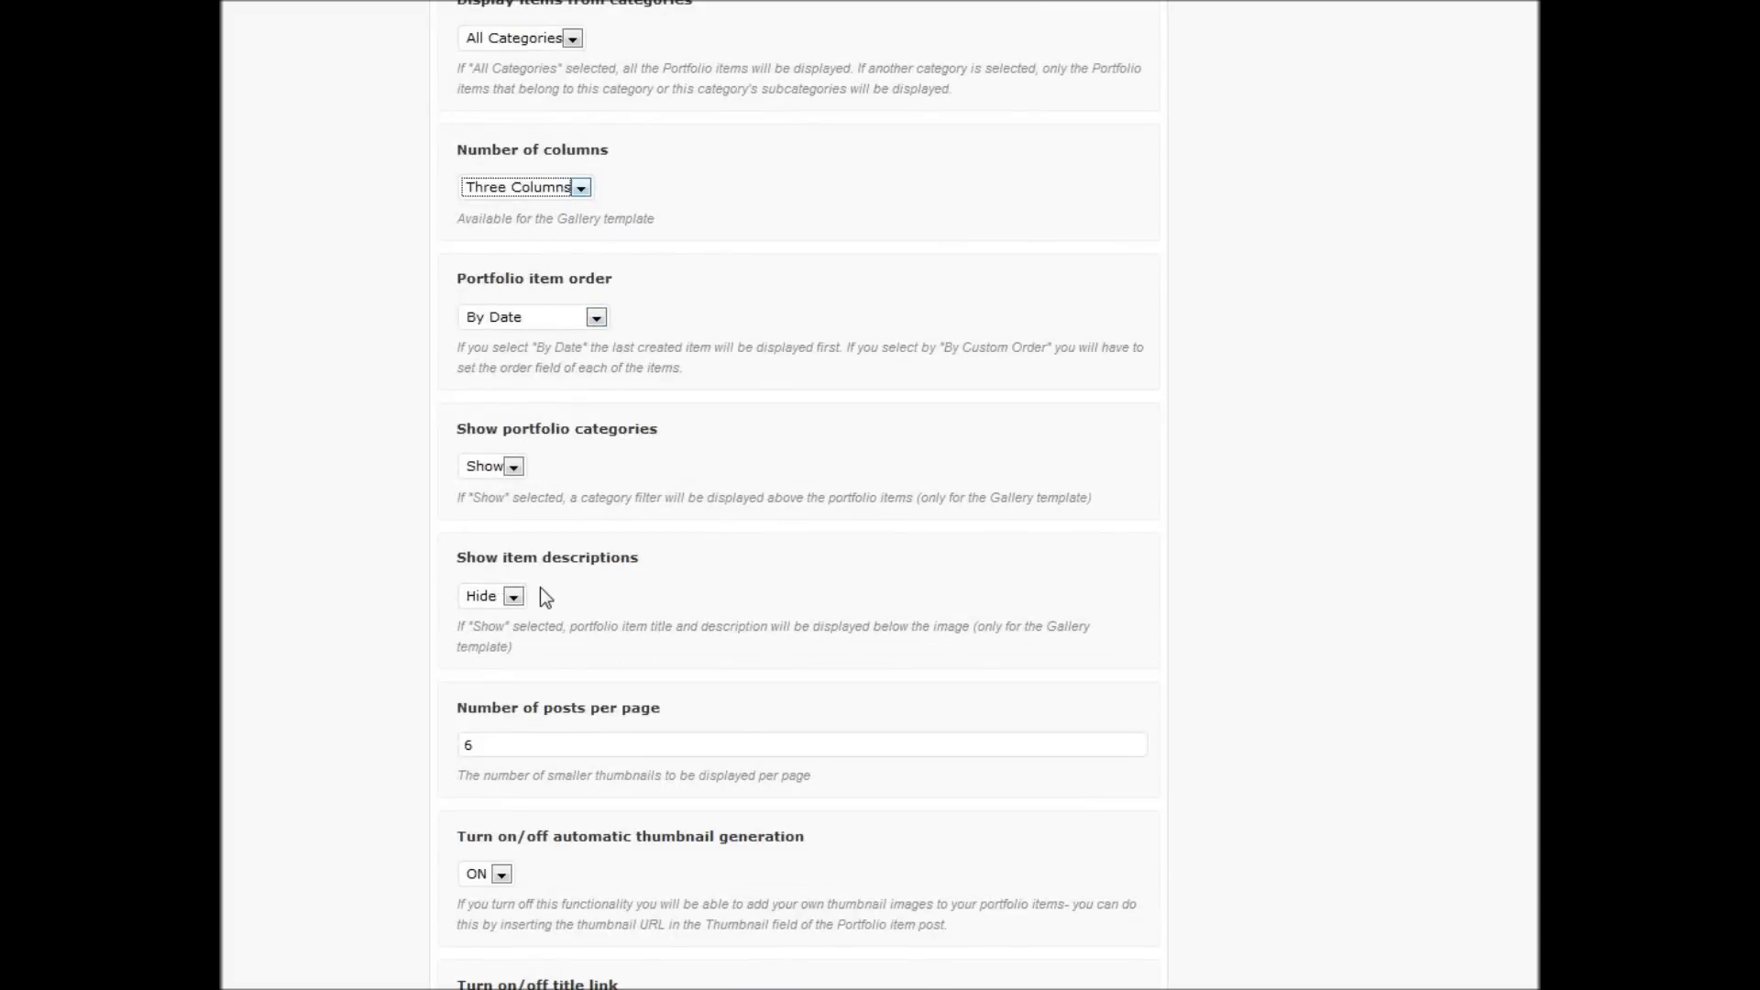
left_click(514, 597)
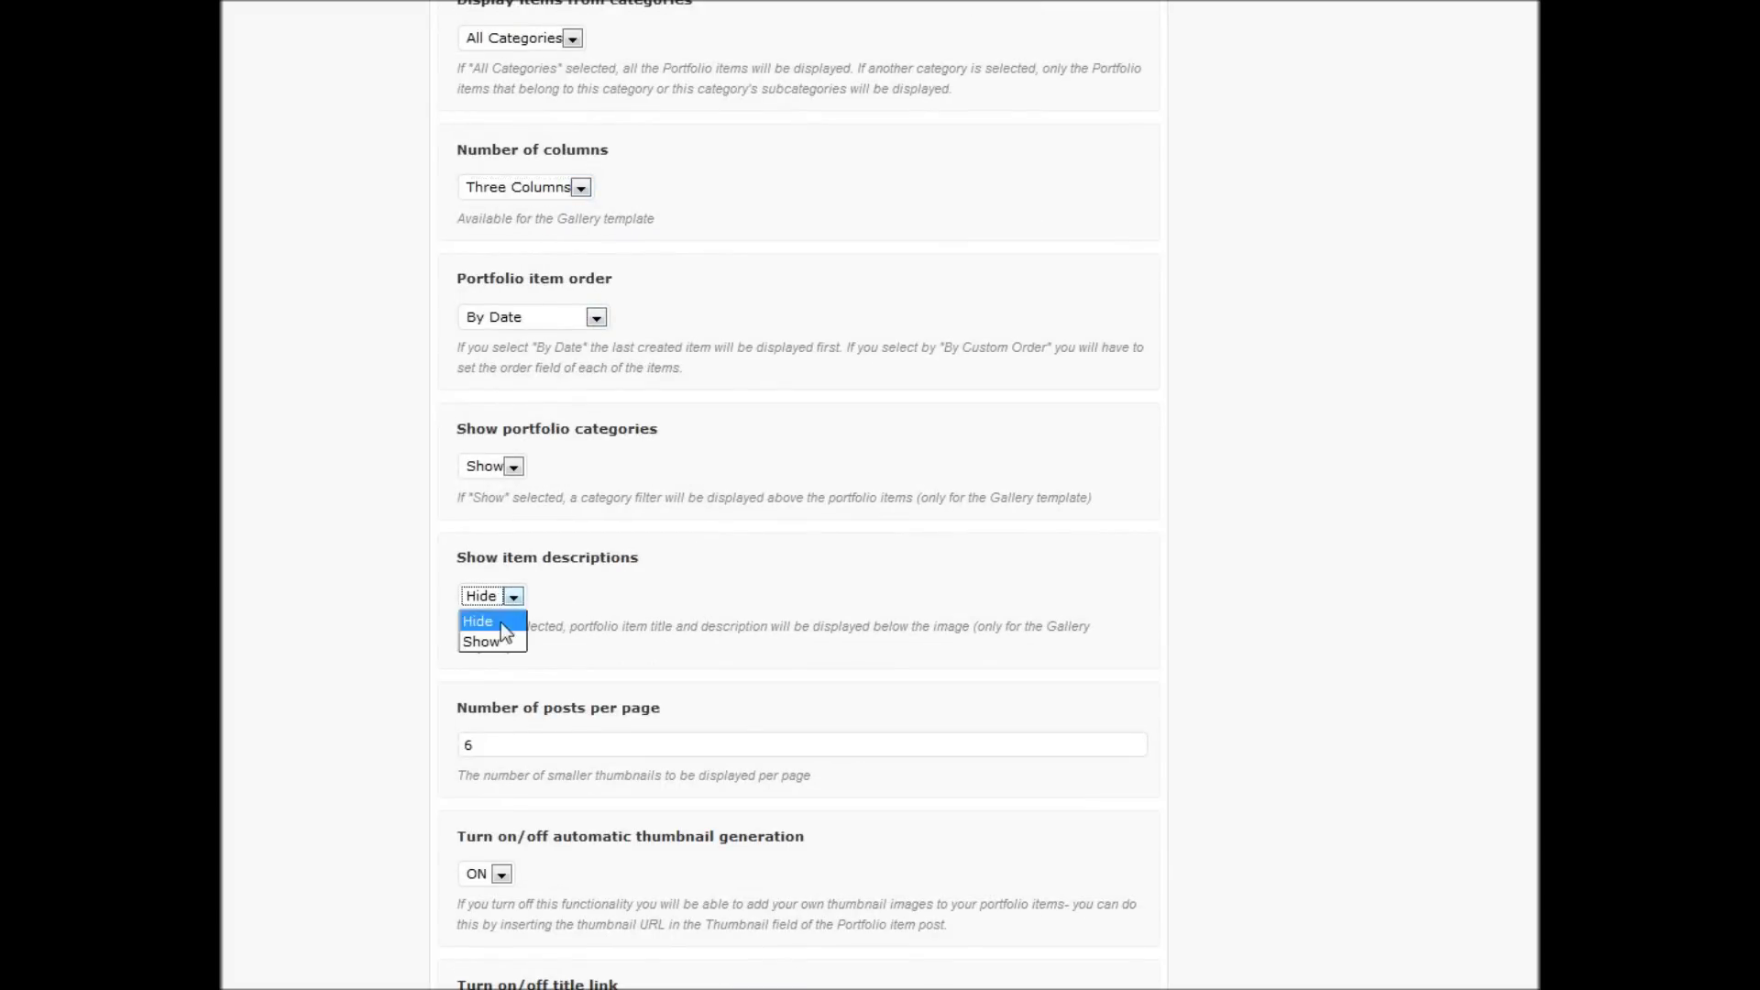
left_click(502, 639)
Step: Look at the automatic thumbnail generation choices and publish the Gallery page
scroll(666, 632, "down", 3)
scroll(666, 633, "down", 3)
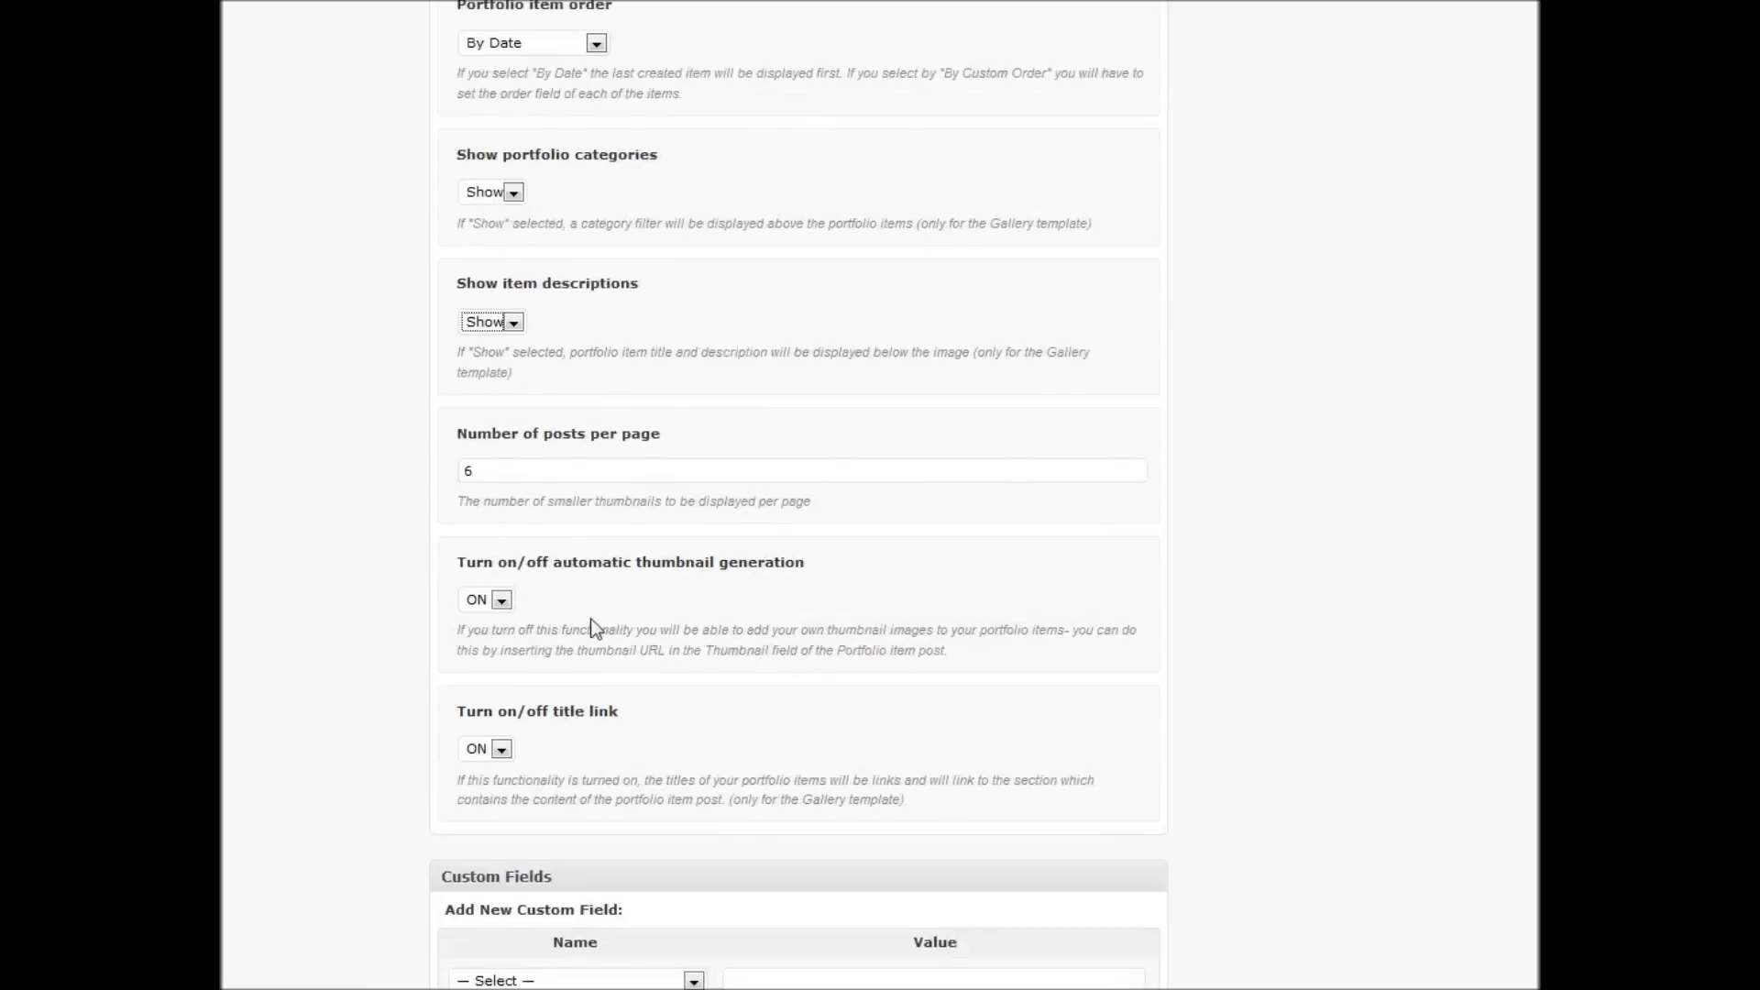
left_click(500, 602)
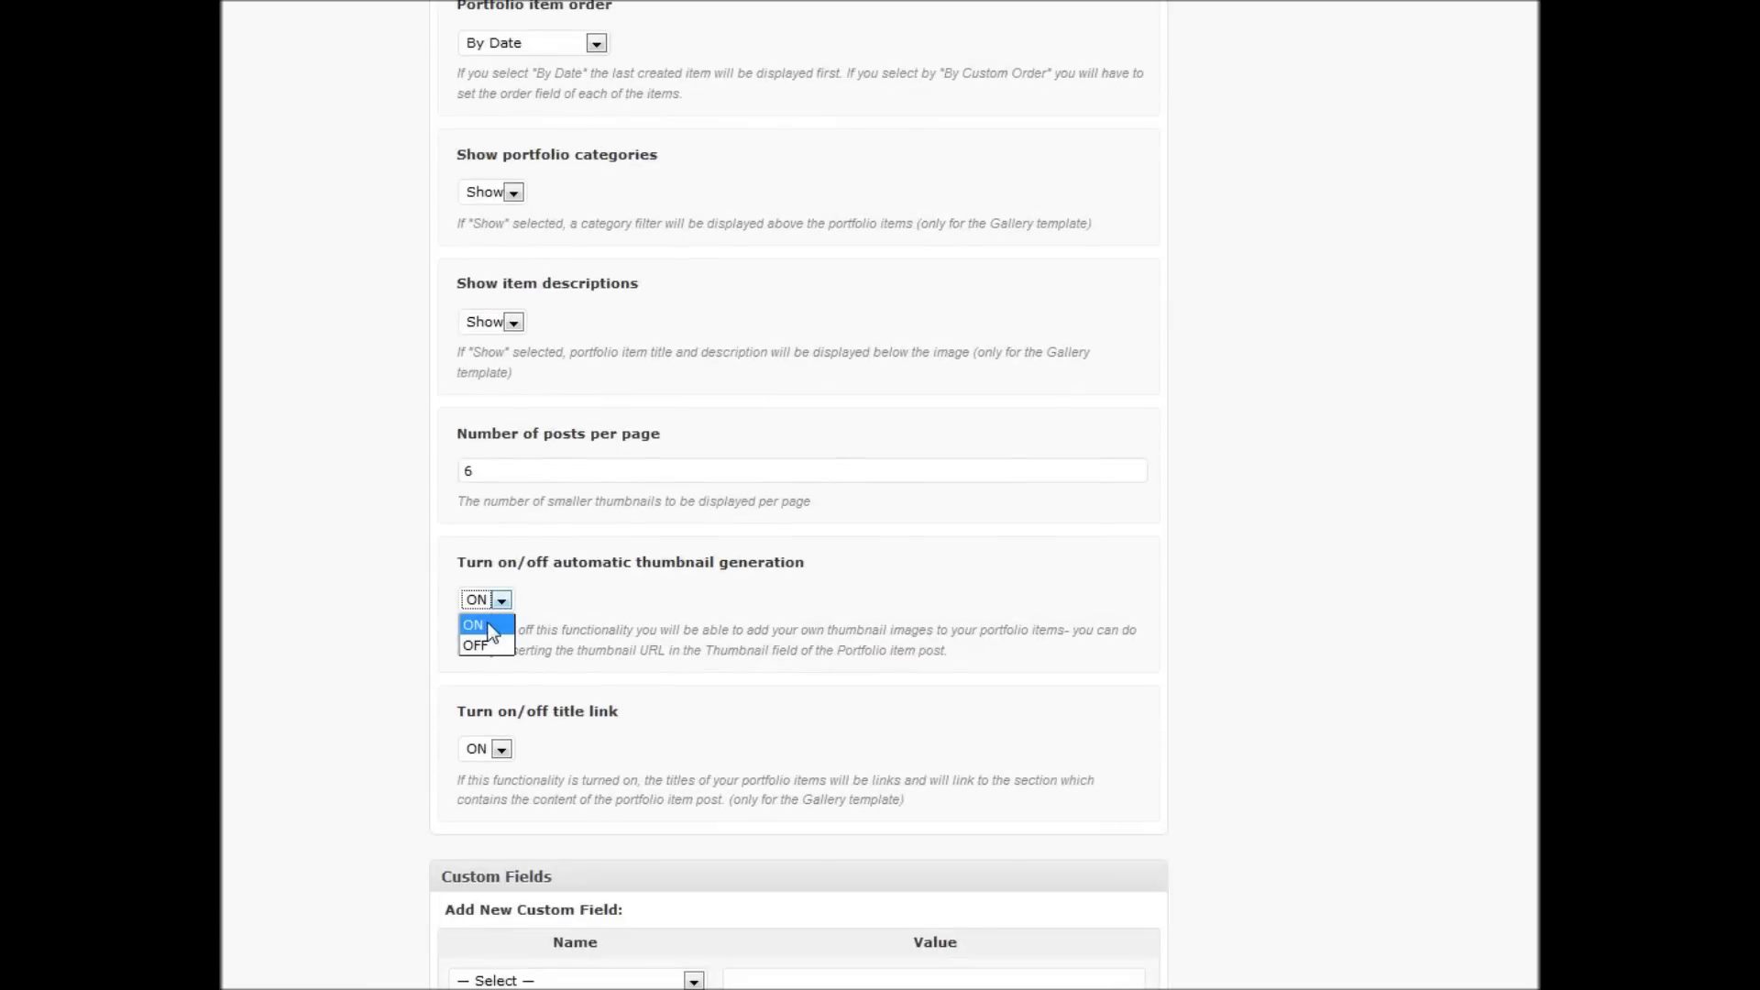
scroll(1082, 622, "up", 20)
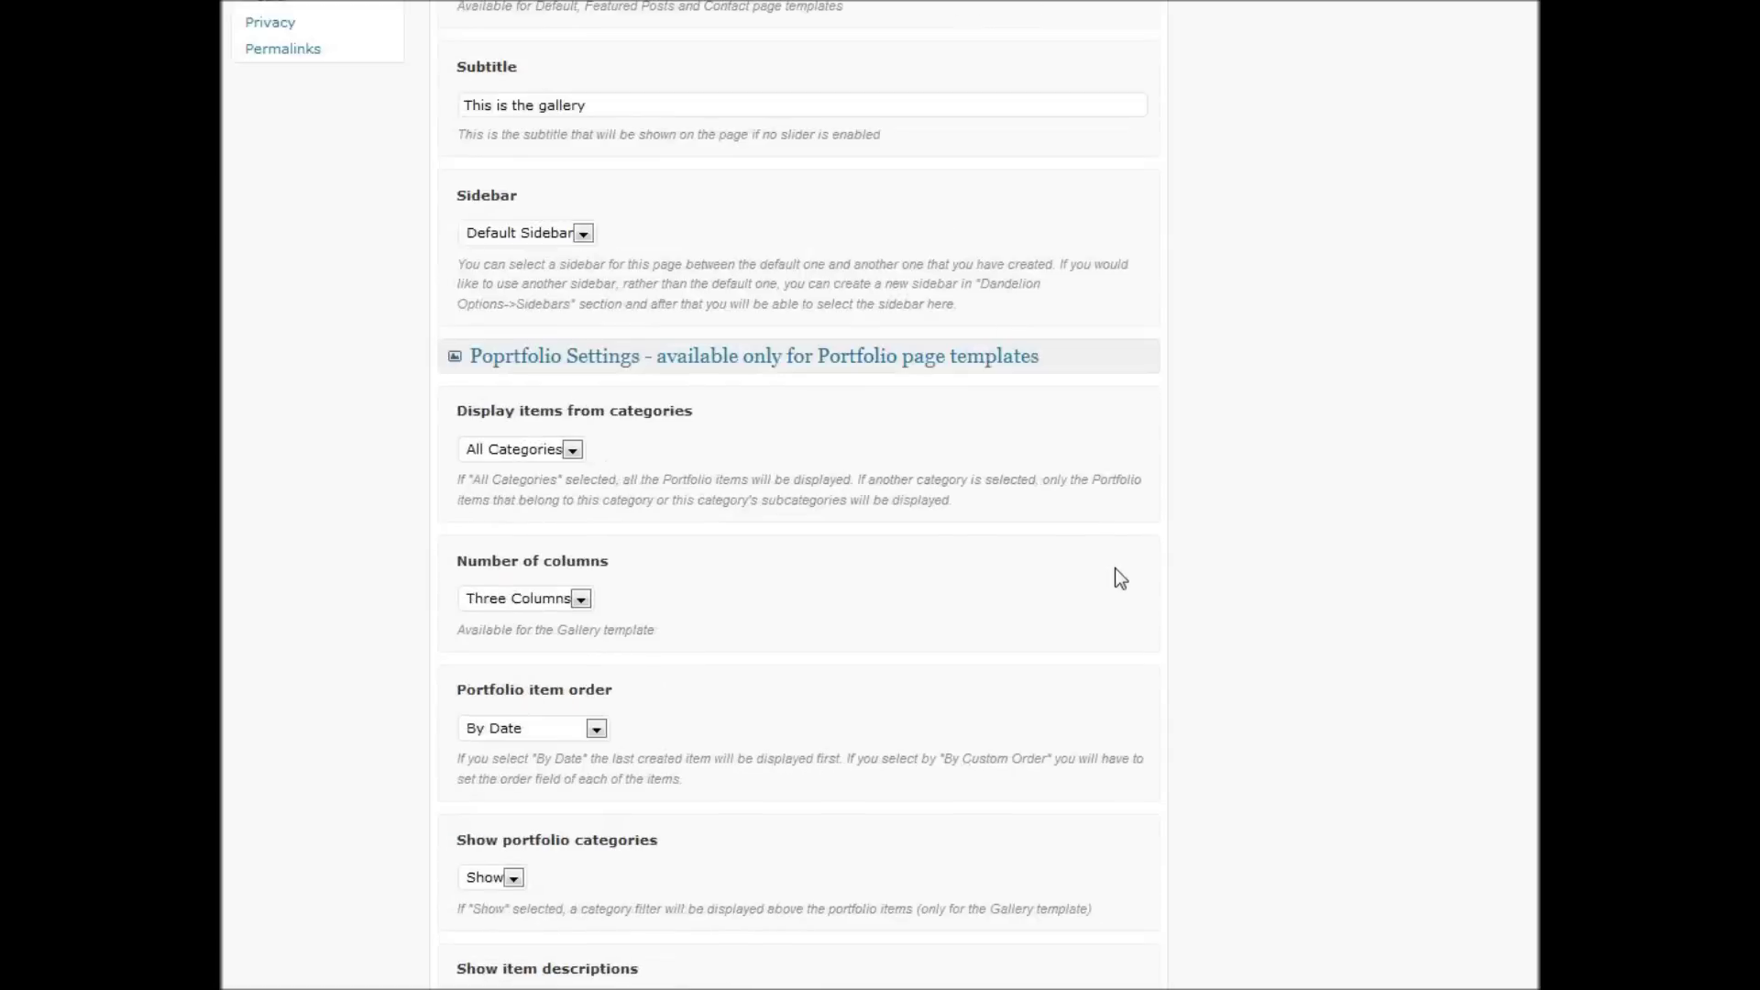
scroll(1132, 560, "up", 3)
left_click(1447, 209)
scroll(1271, 490, "up", 3)
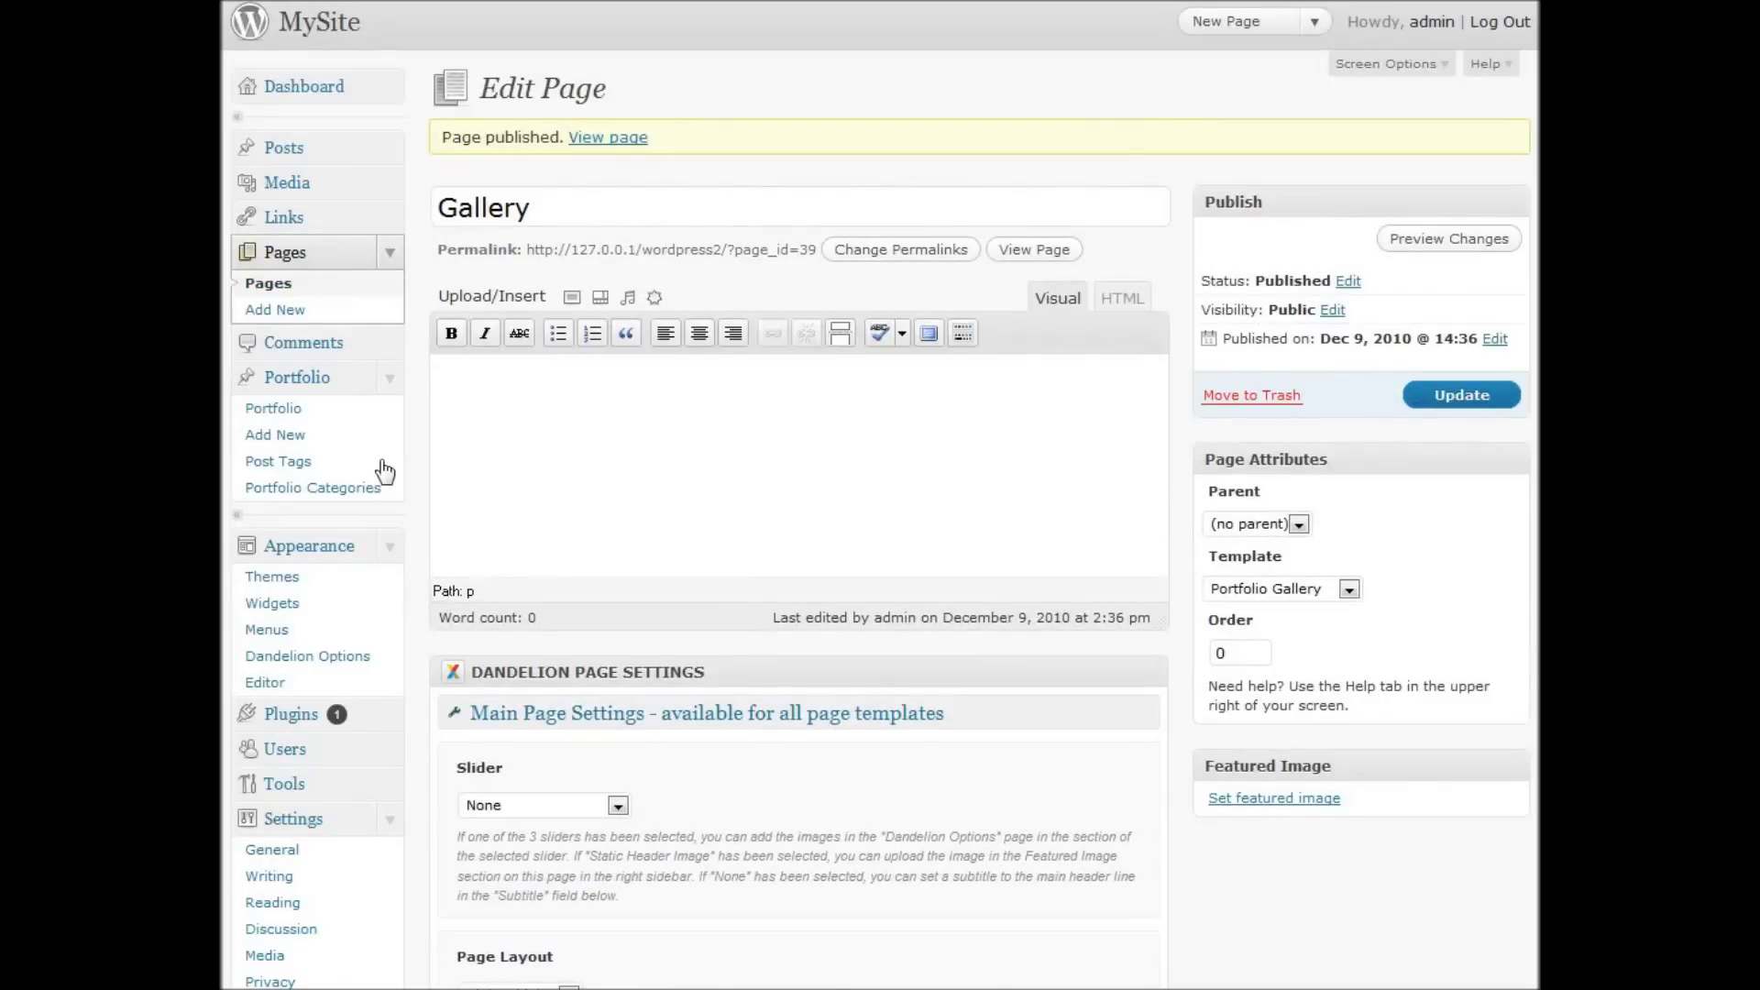
Step: Start a new portfolio item titled "Item one" and upload the image portfolio_big12.jpg from the computer
left_click(289, 440)
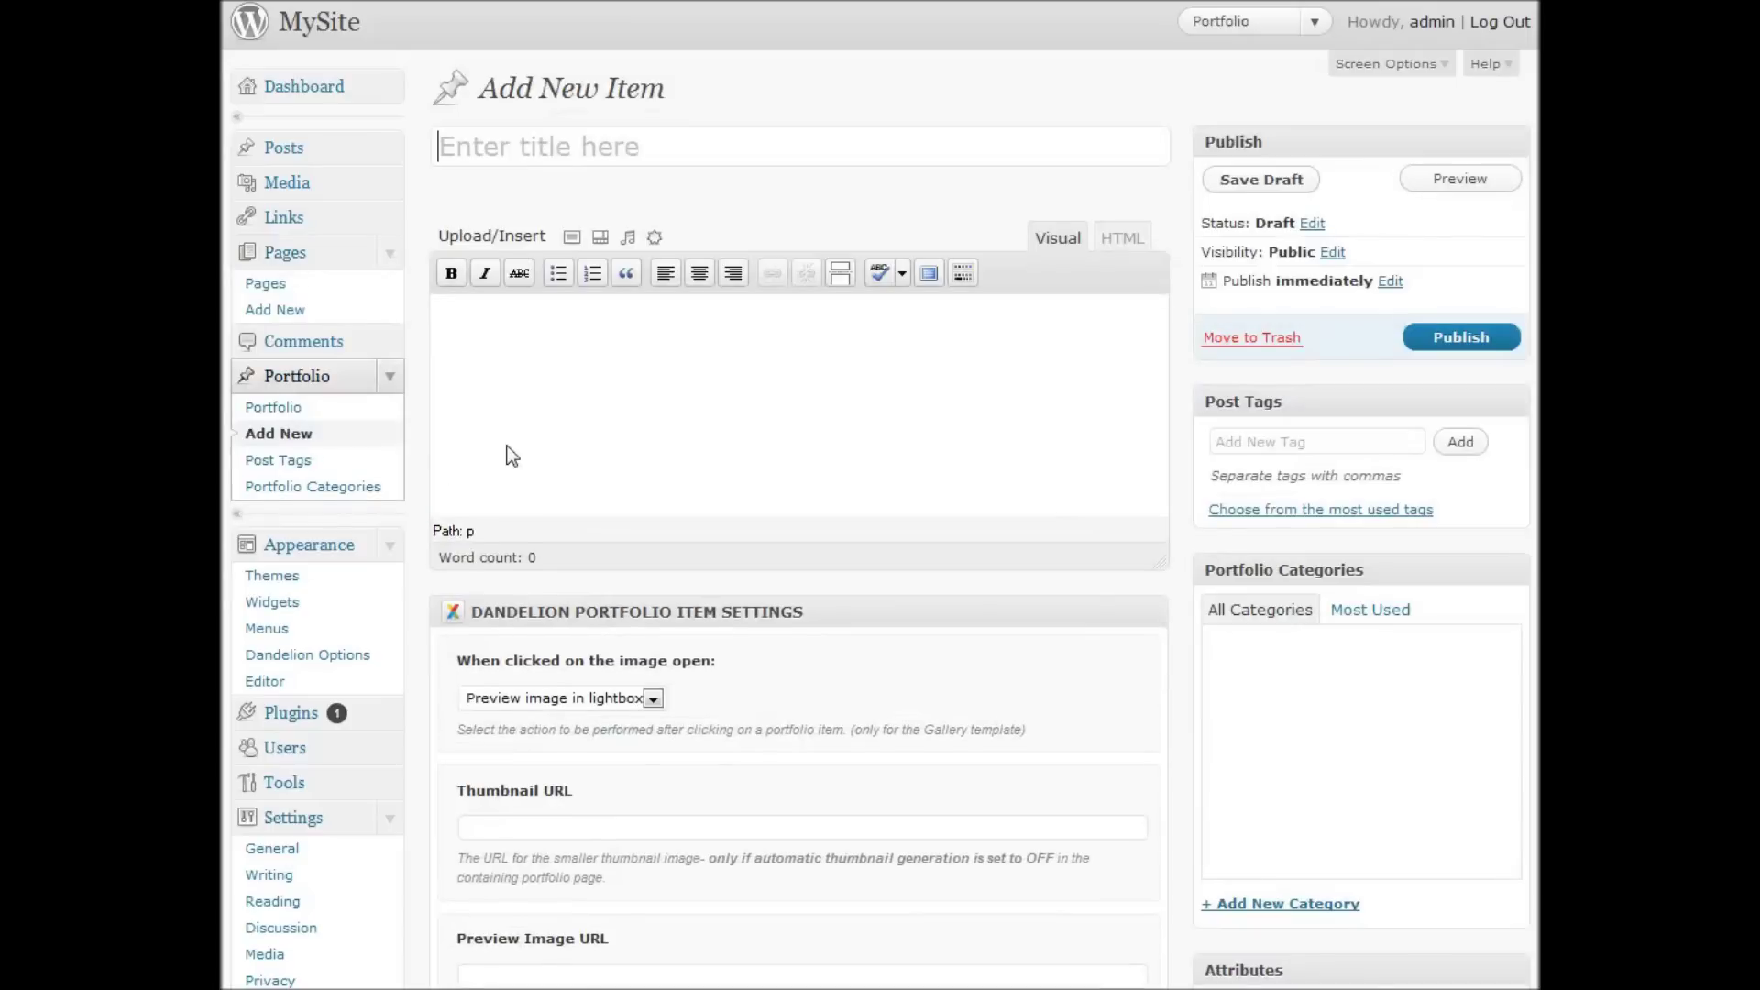
type("Item one")
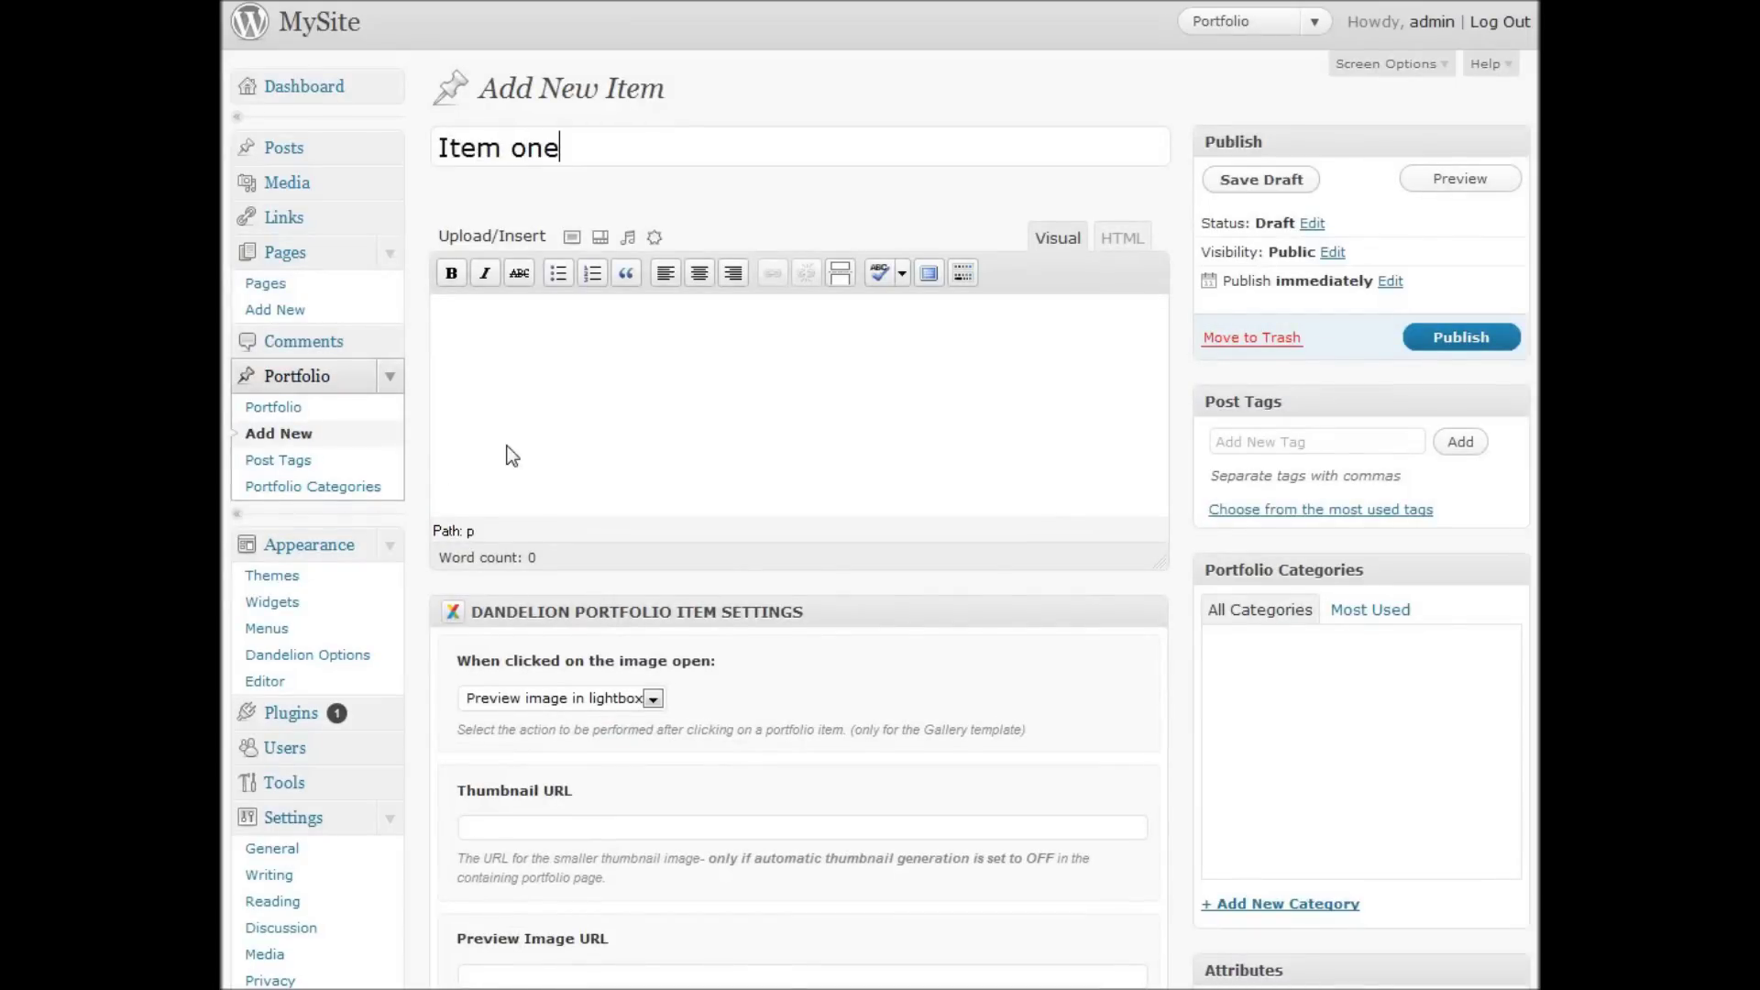
left_click(570, 236)
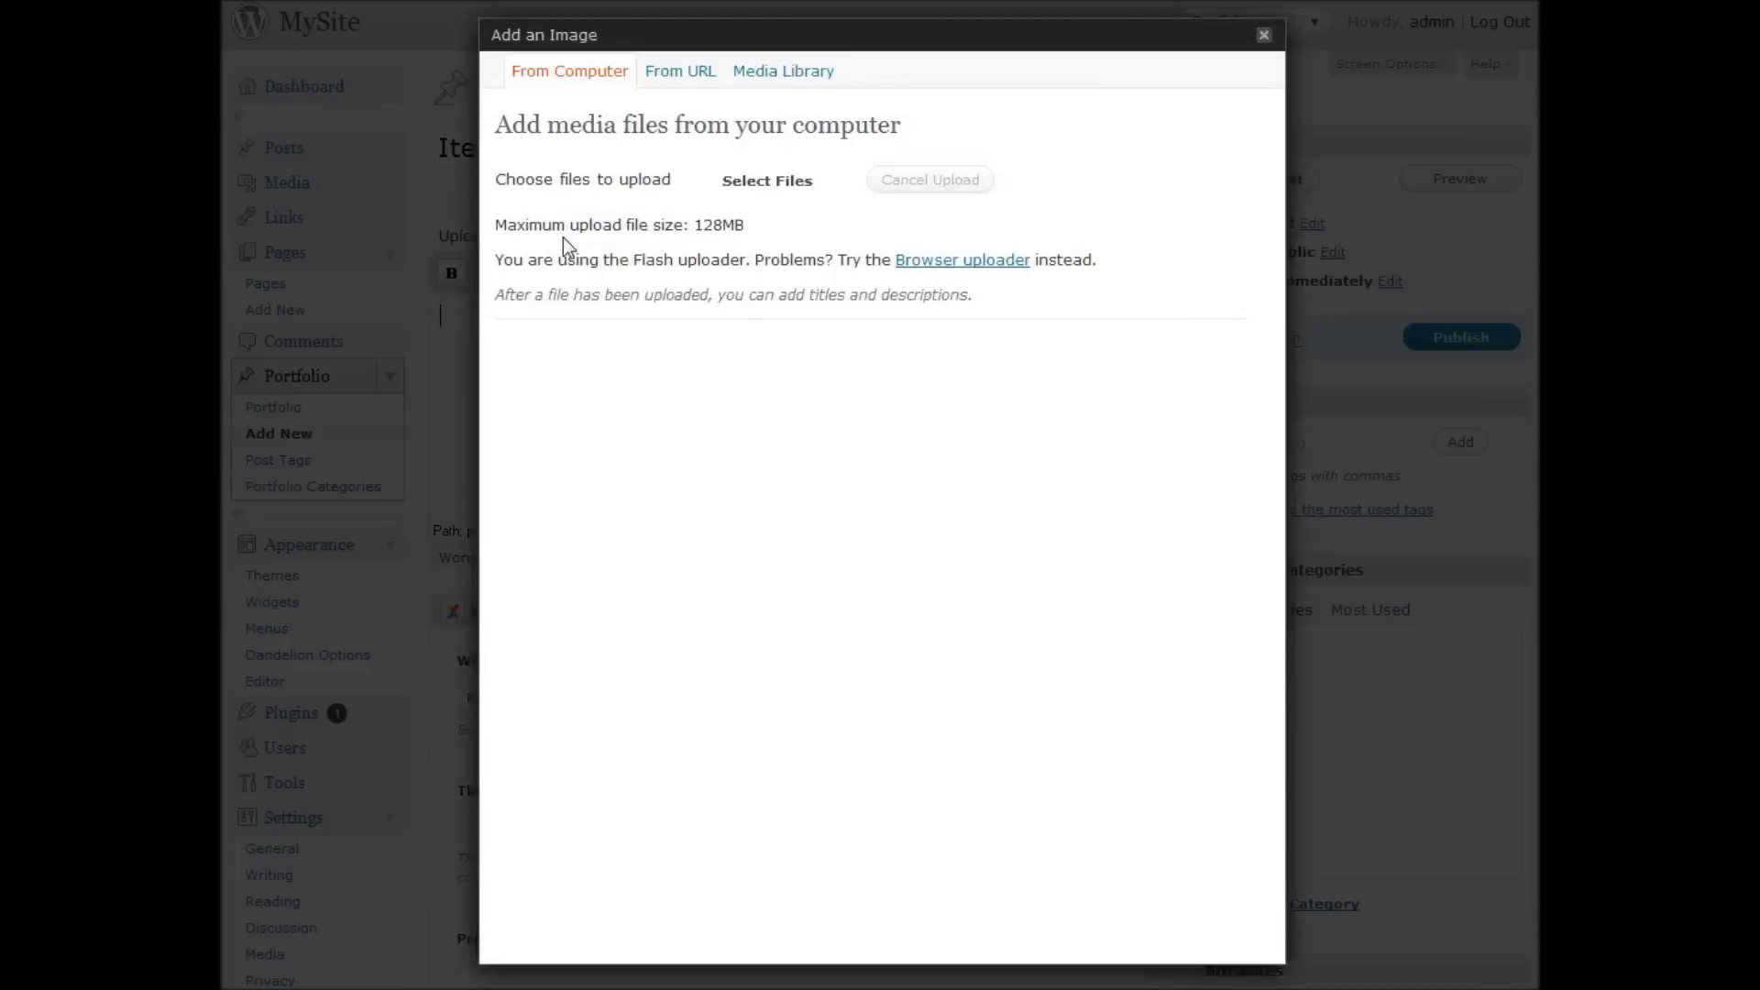
left_click(757, 189)
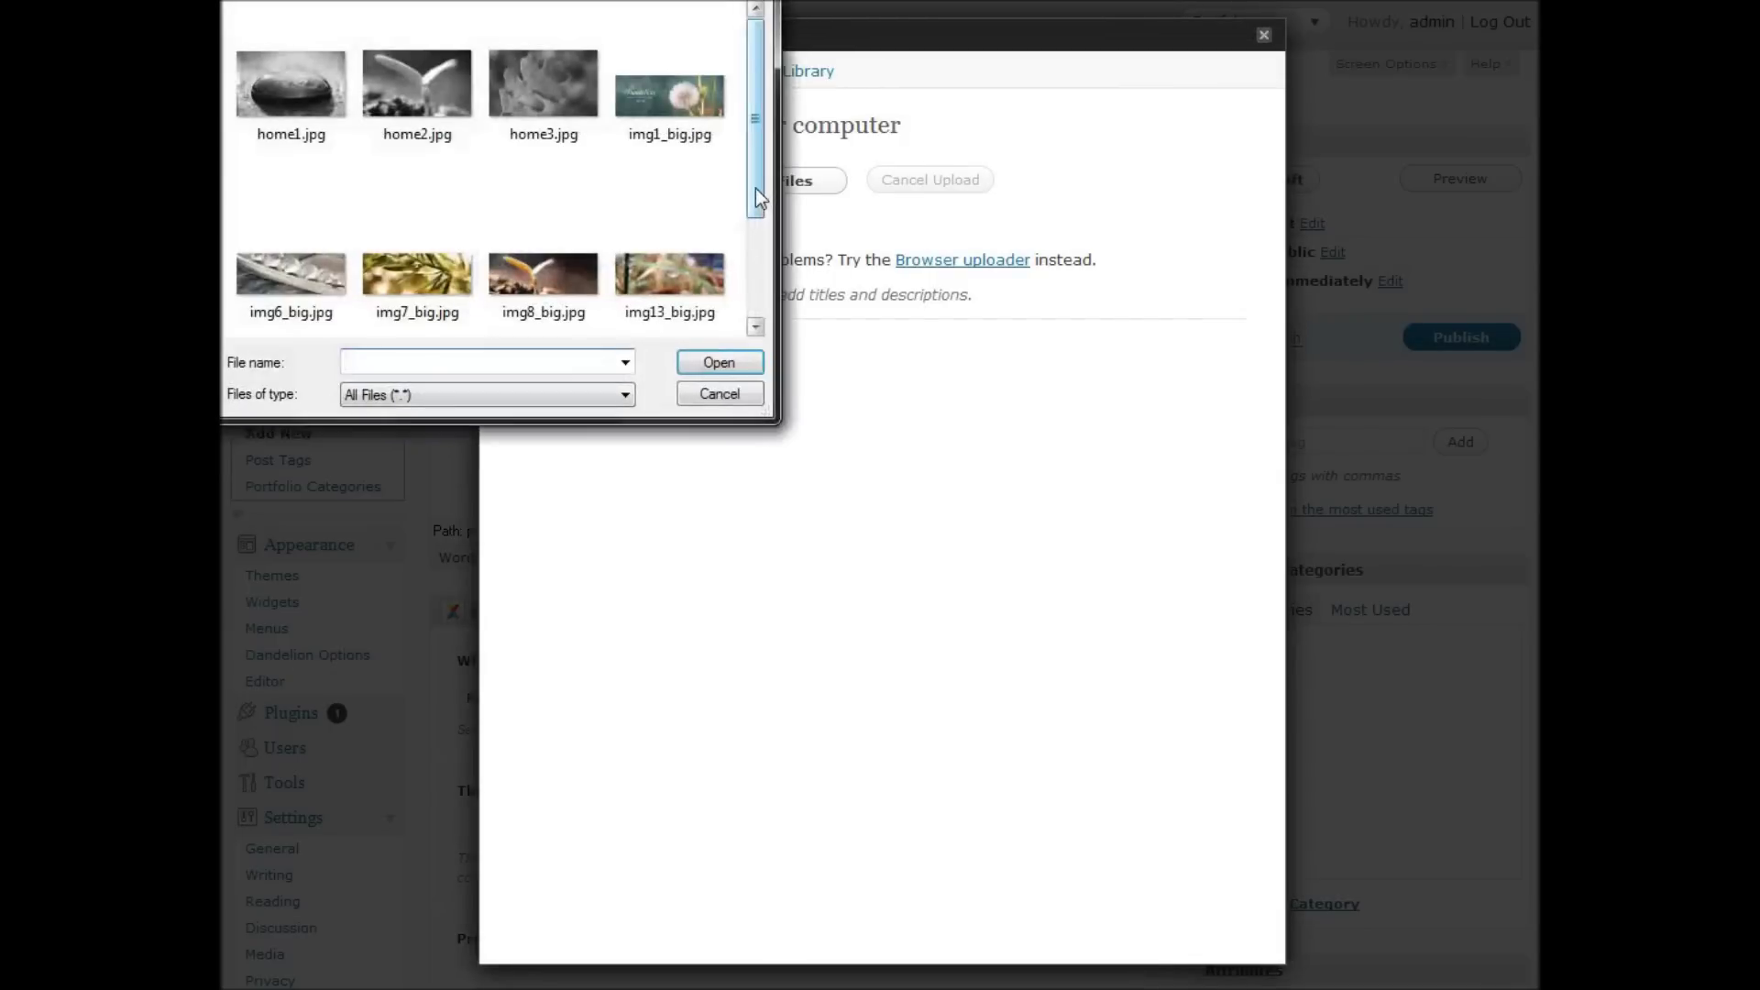
left_click_drag(755, 154, 411, 260)
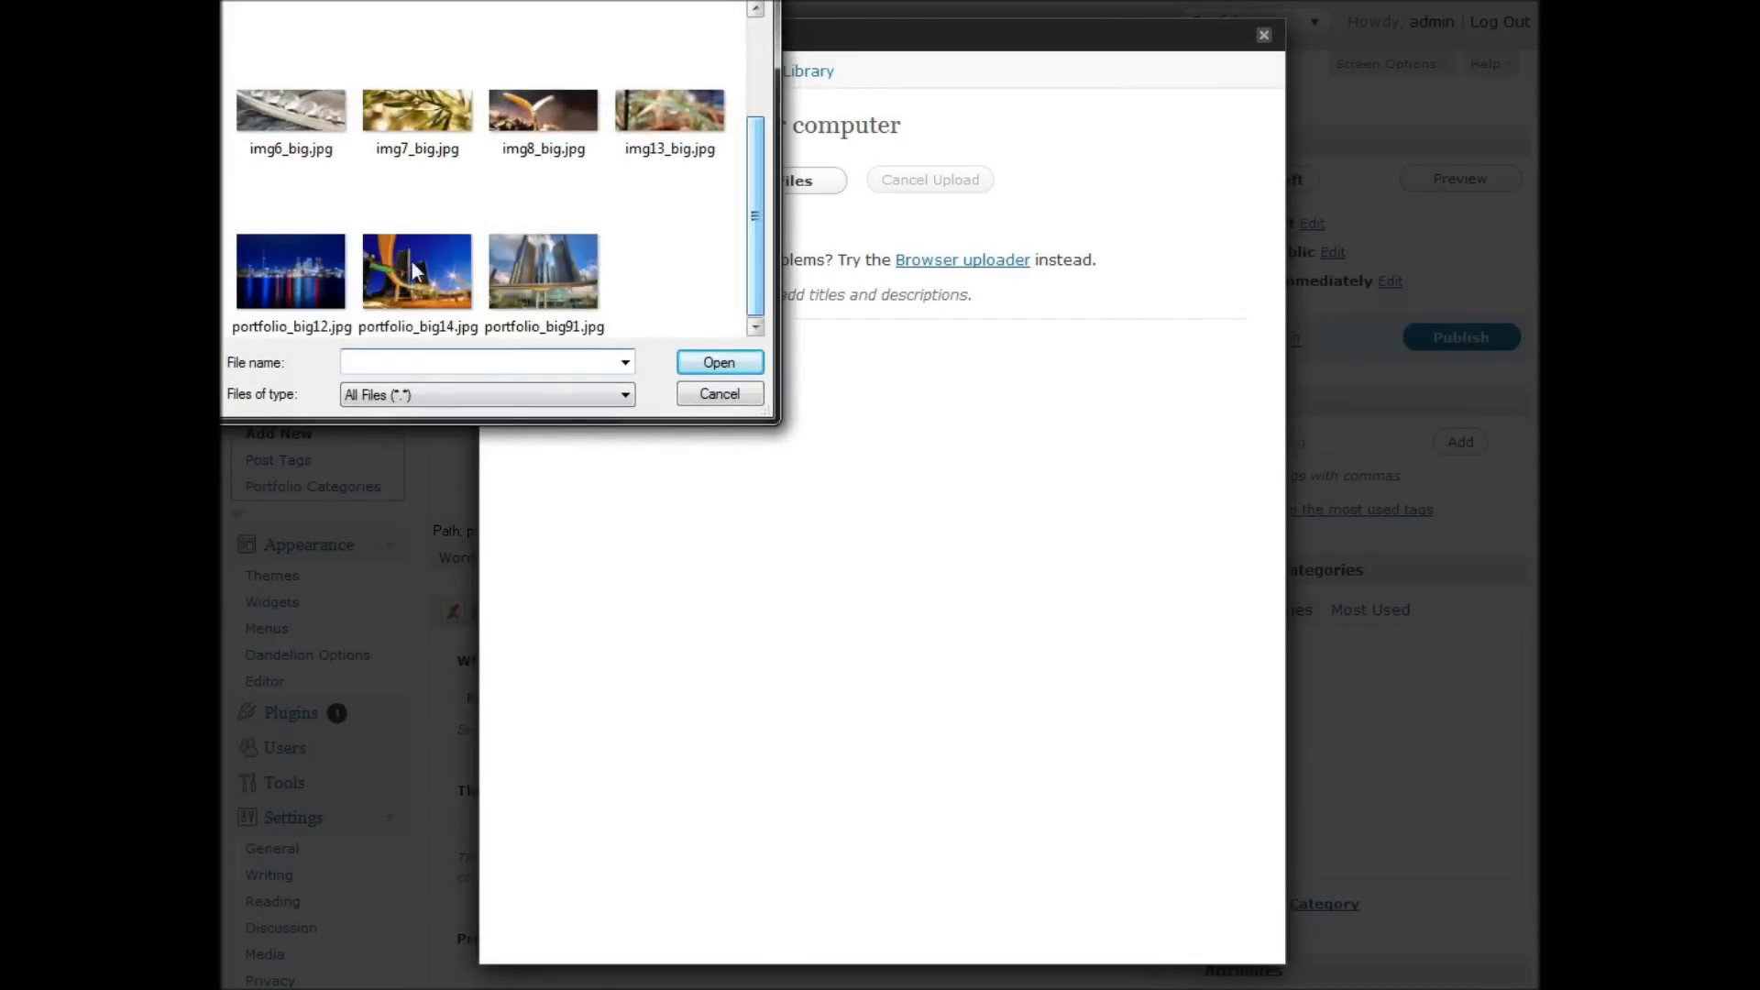
left_click(310, 259)
left_click(718, 361)
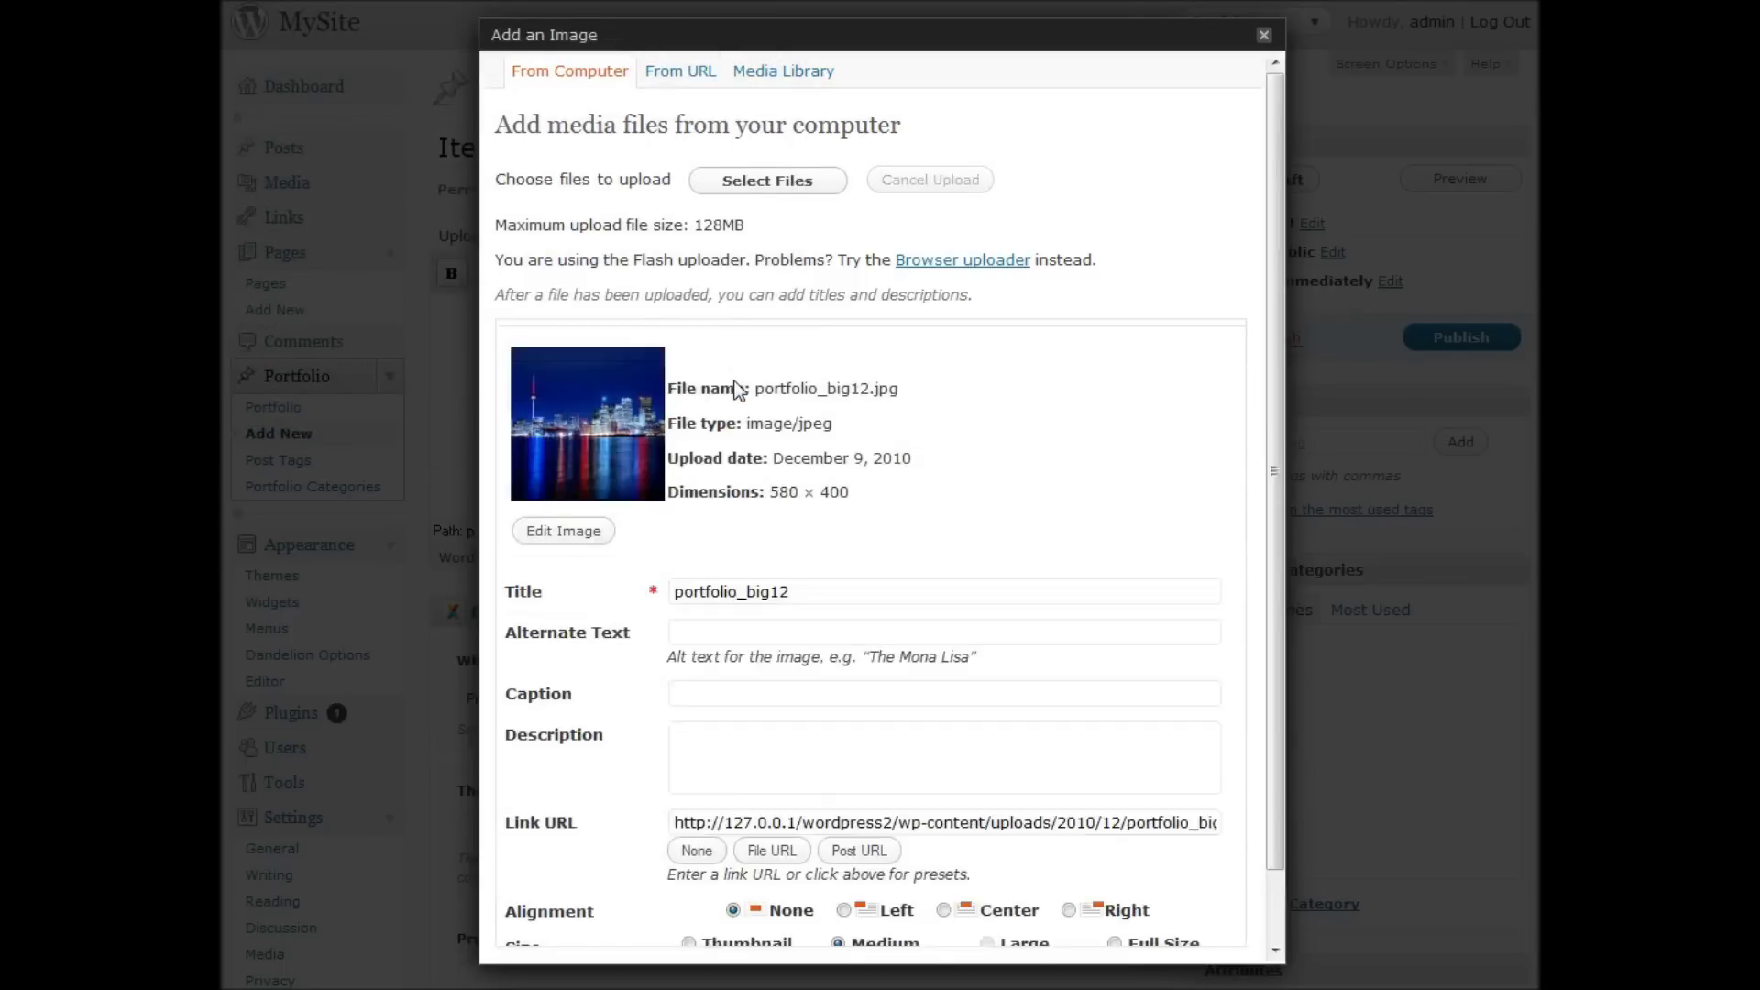
Step: Copy the link URL of the uploaded portfolio_big12.jpg and paste it as Item one's preview image URL
scroll(752, 383, "down", 3)
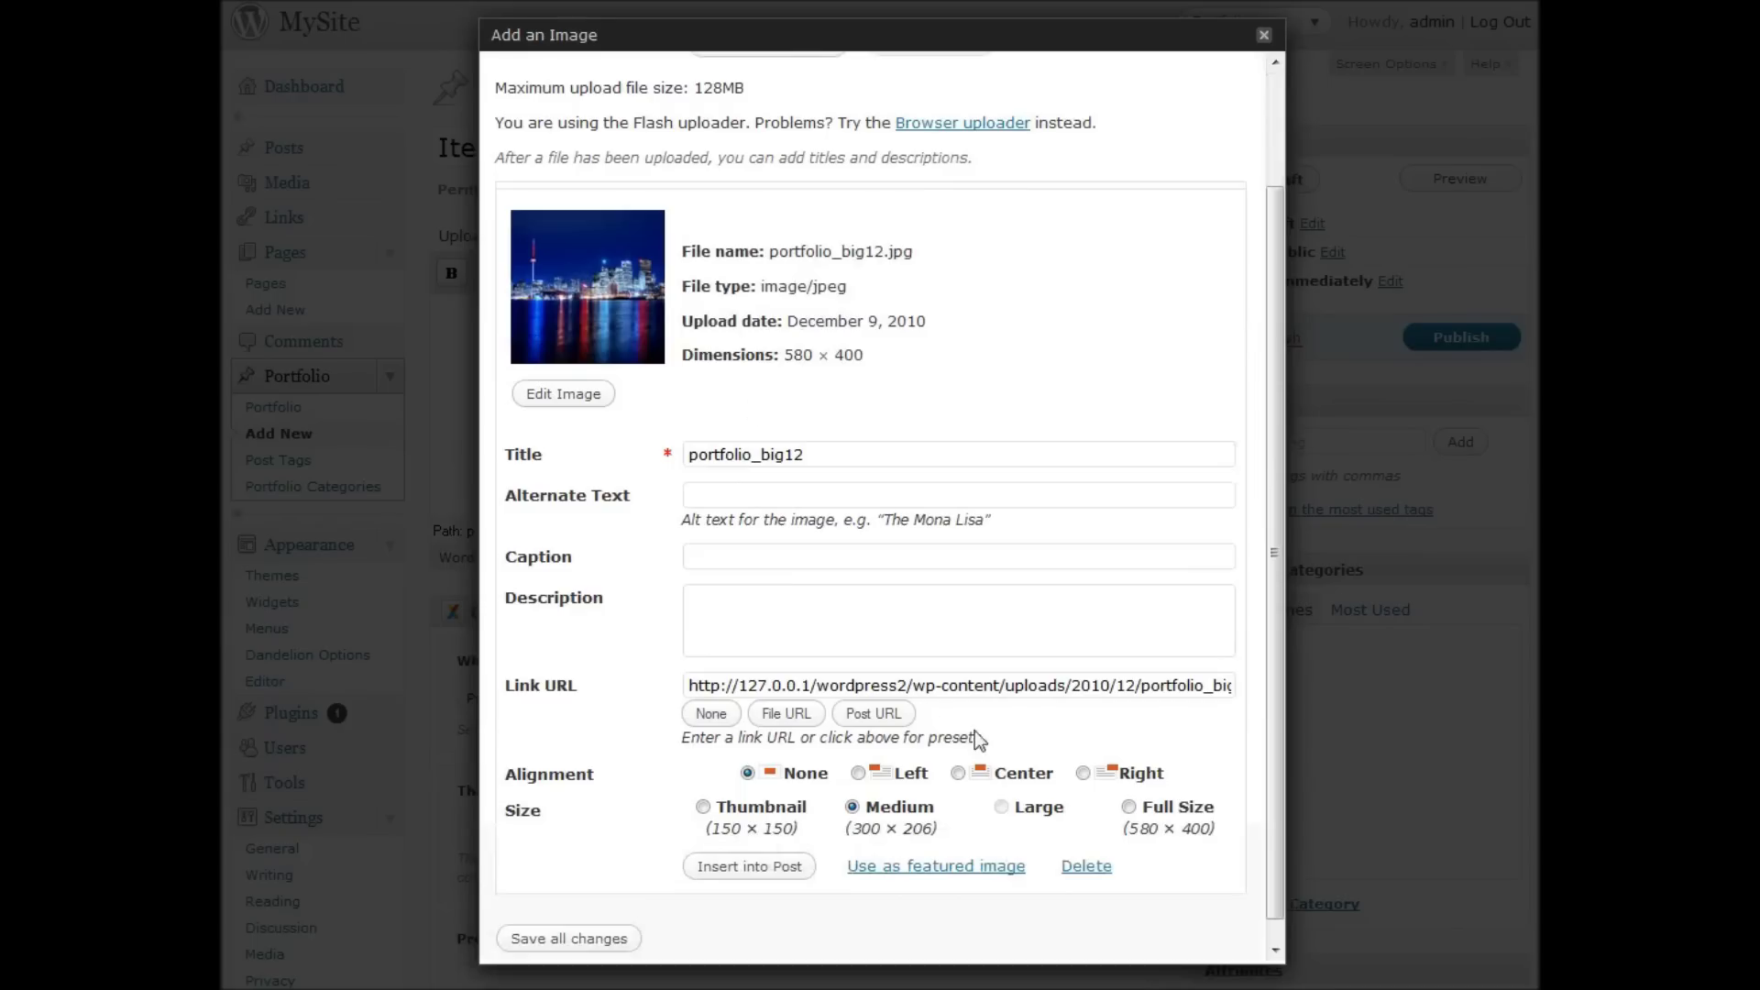
triple_click(980, 684)
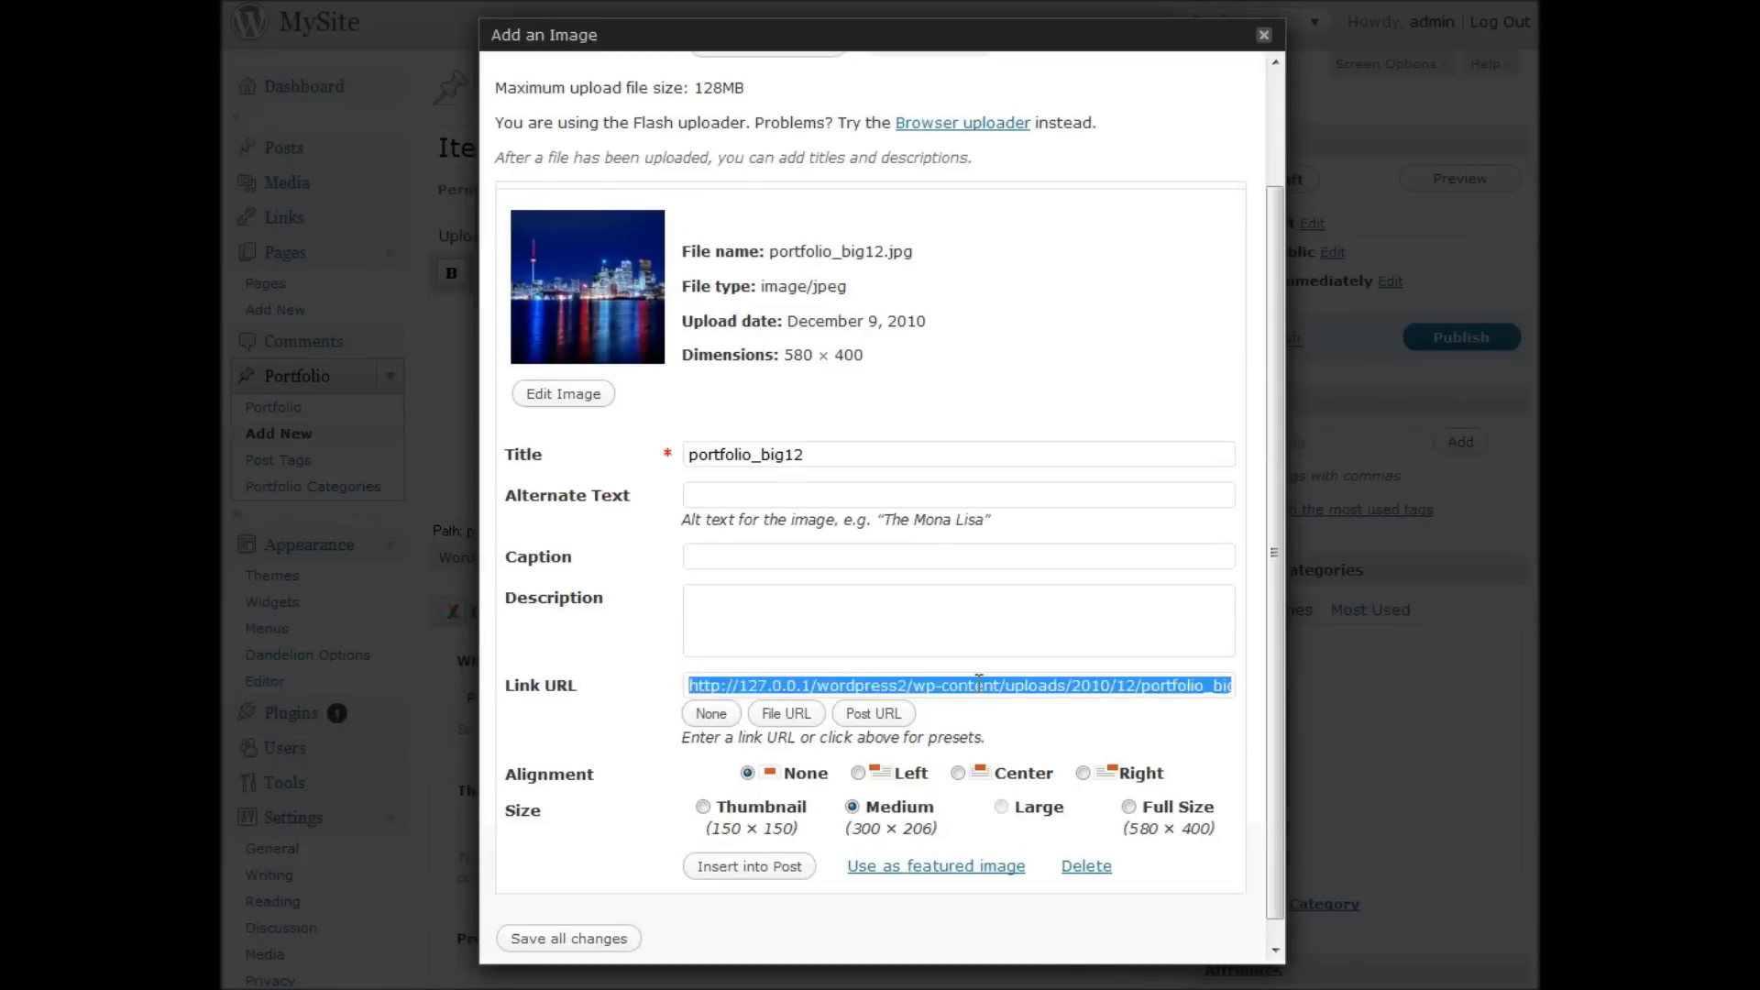
right_click(979, 685)
left_click(1028, 772)
left_click(1265, 37)
scroll(1164, 379, "down", 3)
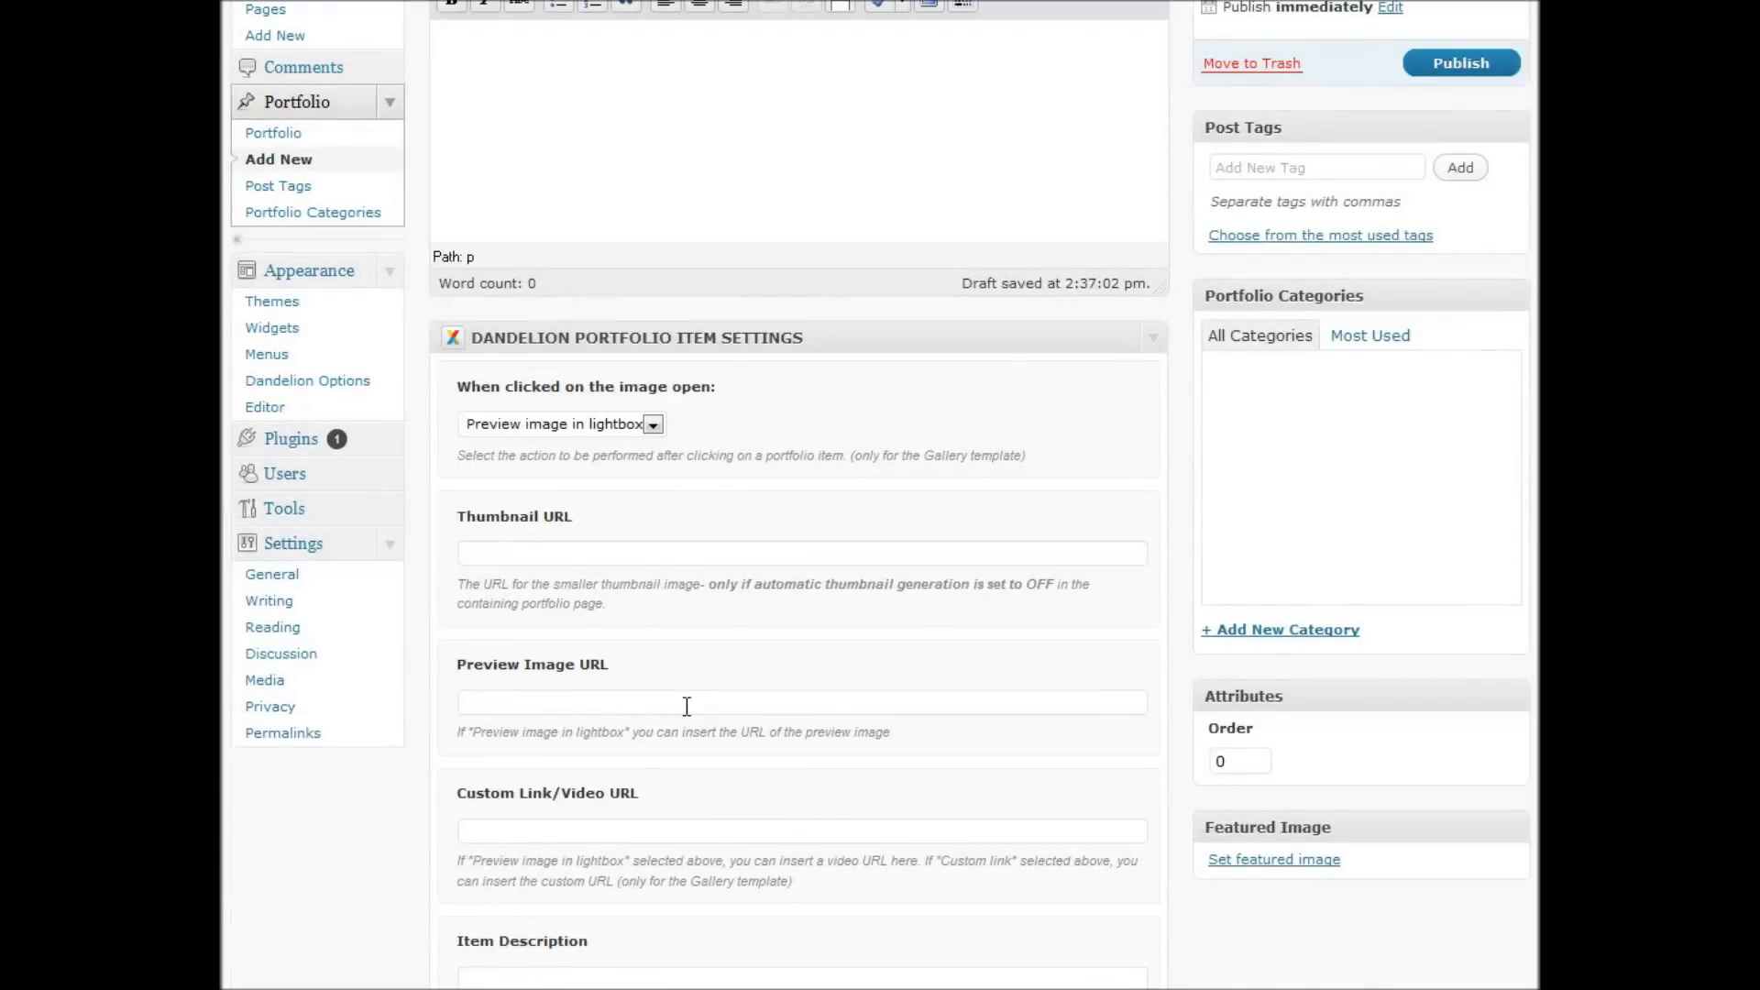
left_click(686, 706)
key("ctrl+v")
left_click(1144, 789)
Step: Copy the short second paragraph from text.txt in Notepad into the Item Description and remove the line breaks between its two sentences
scroll(1131, 790, "down", 3)
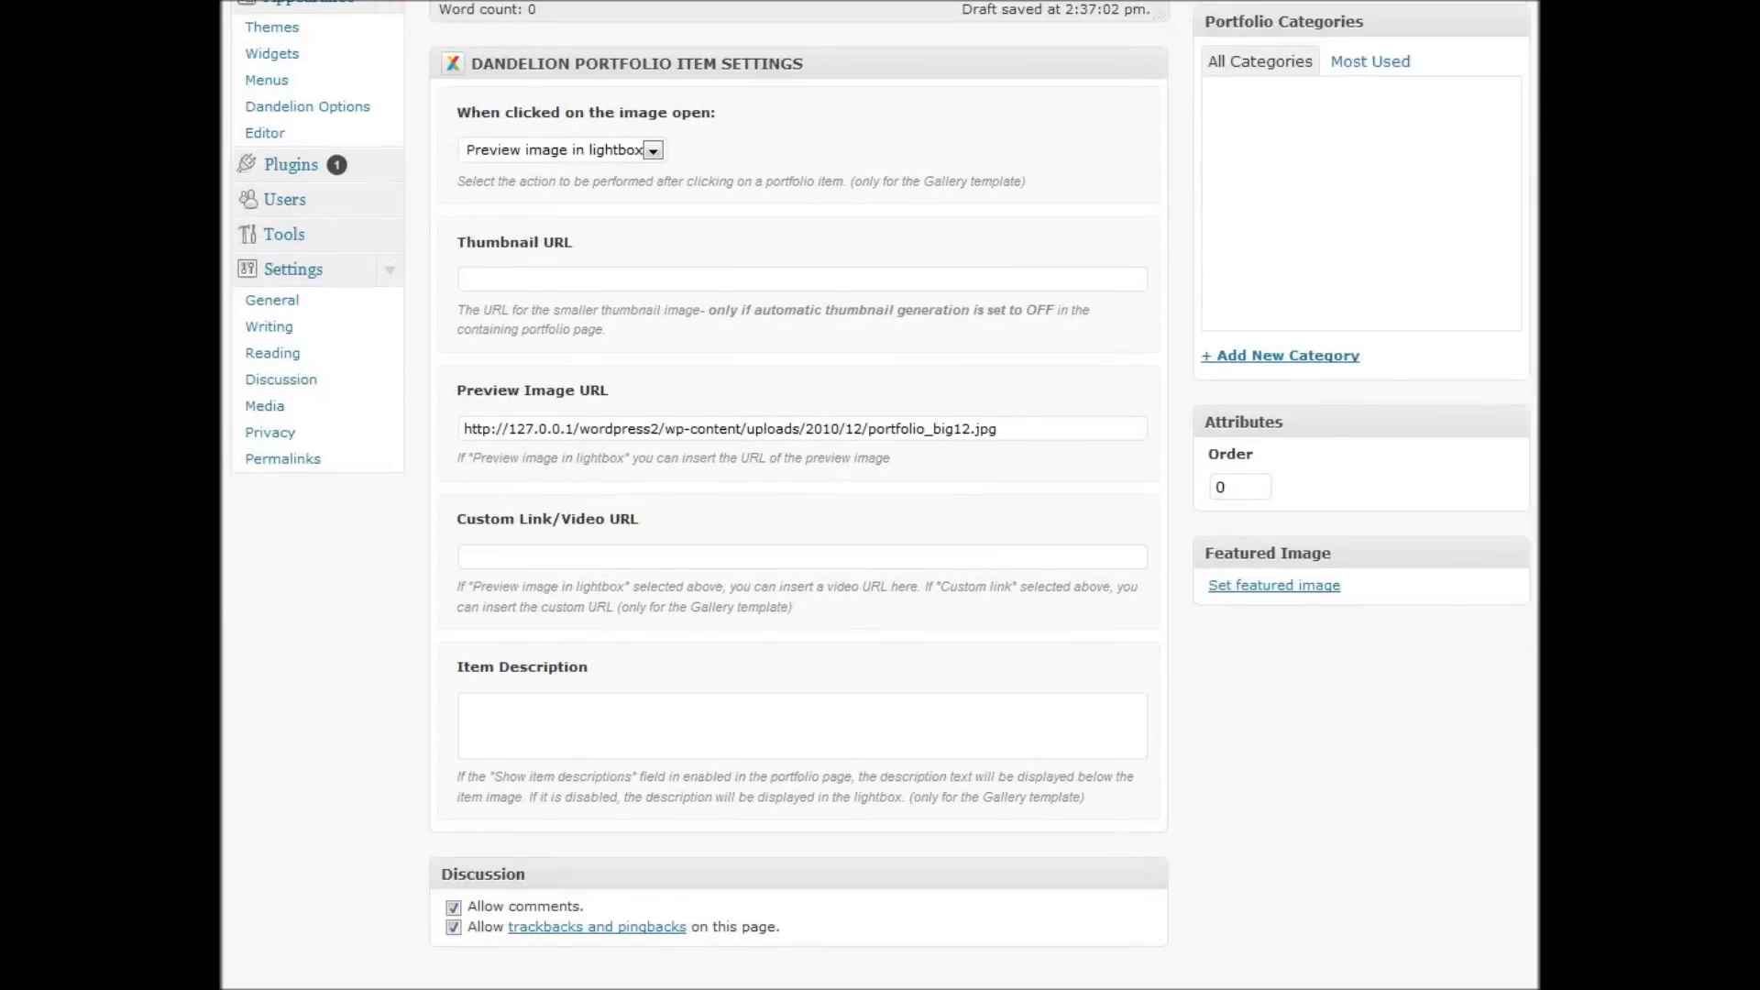
key("alt+Tab")
left_click_drag(555, 184, 301, 168)
left_click(1003, 37)
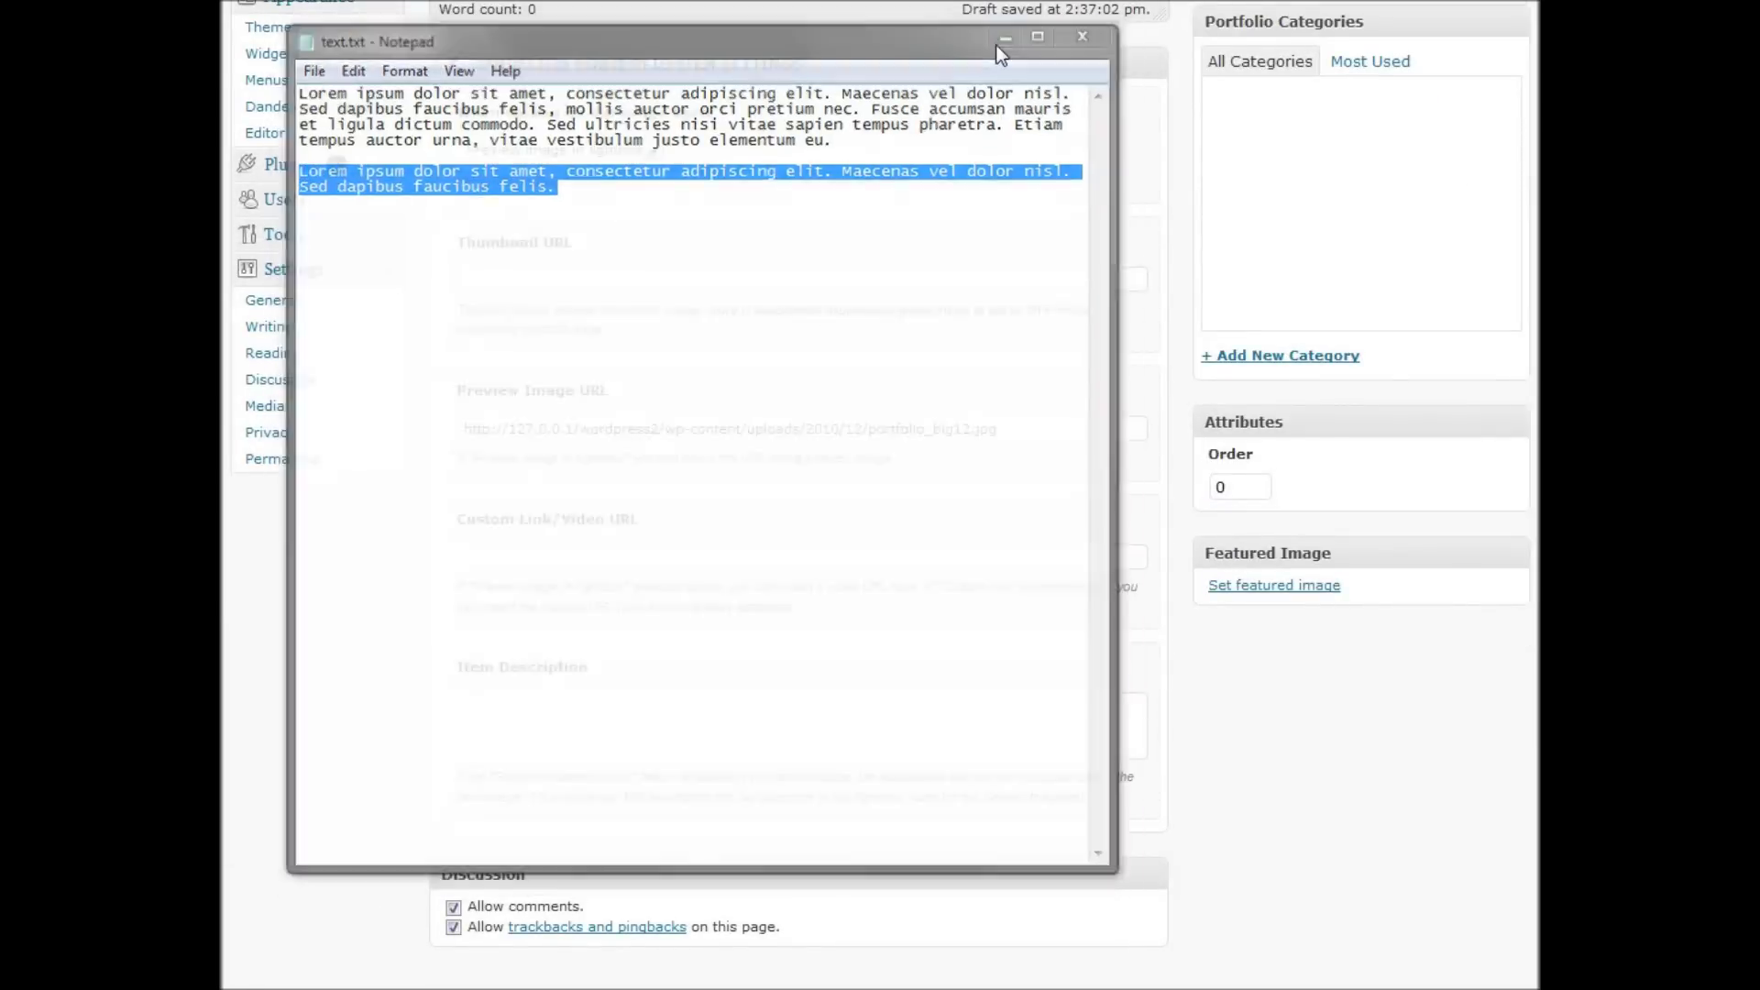
left_click(754, 733)
key("ctrl+v")
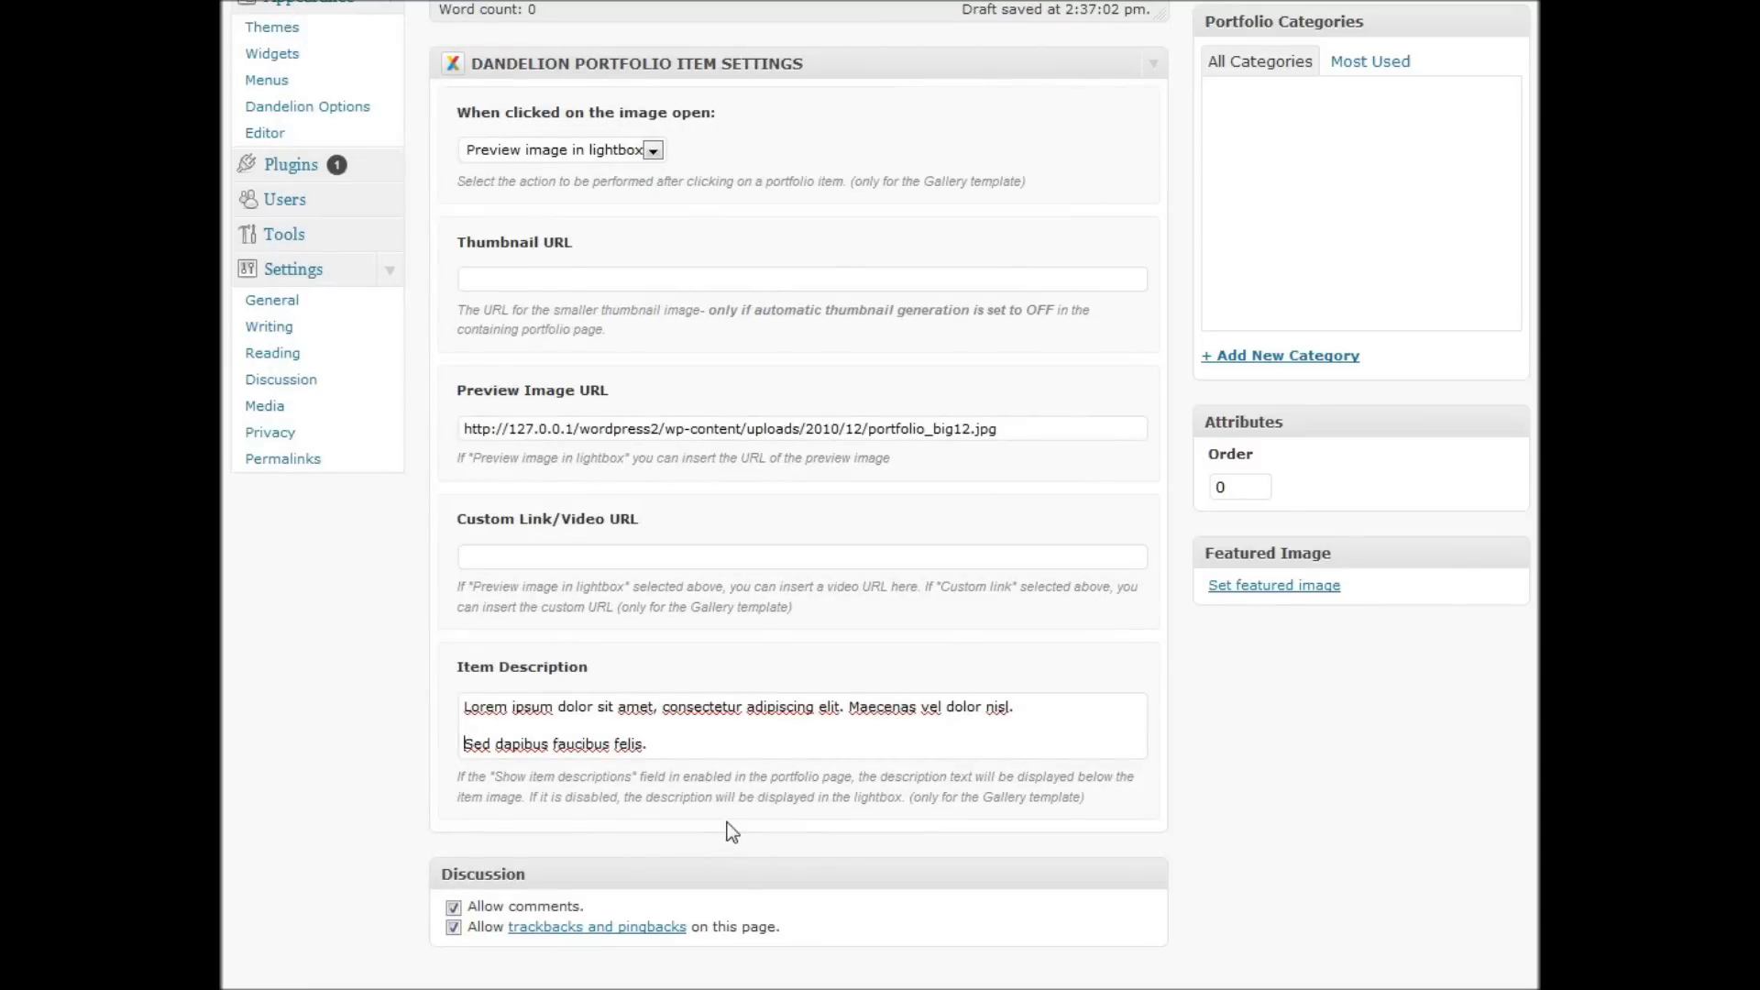
key("BackSpace")
key("BackSpace")
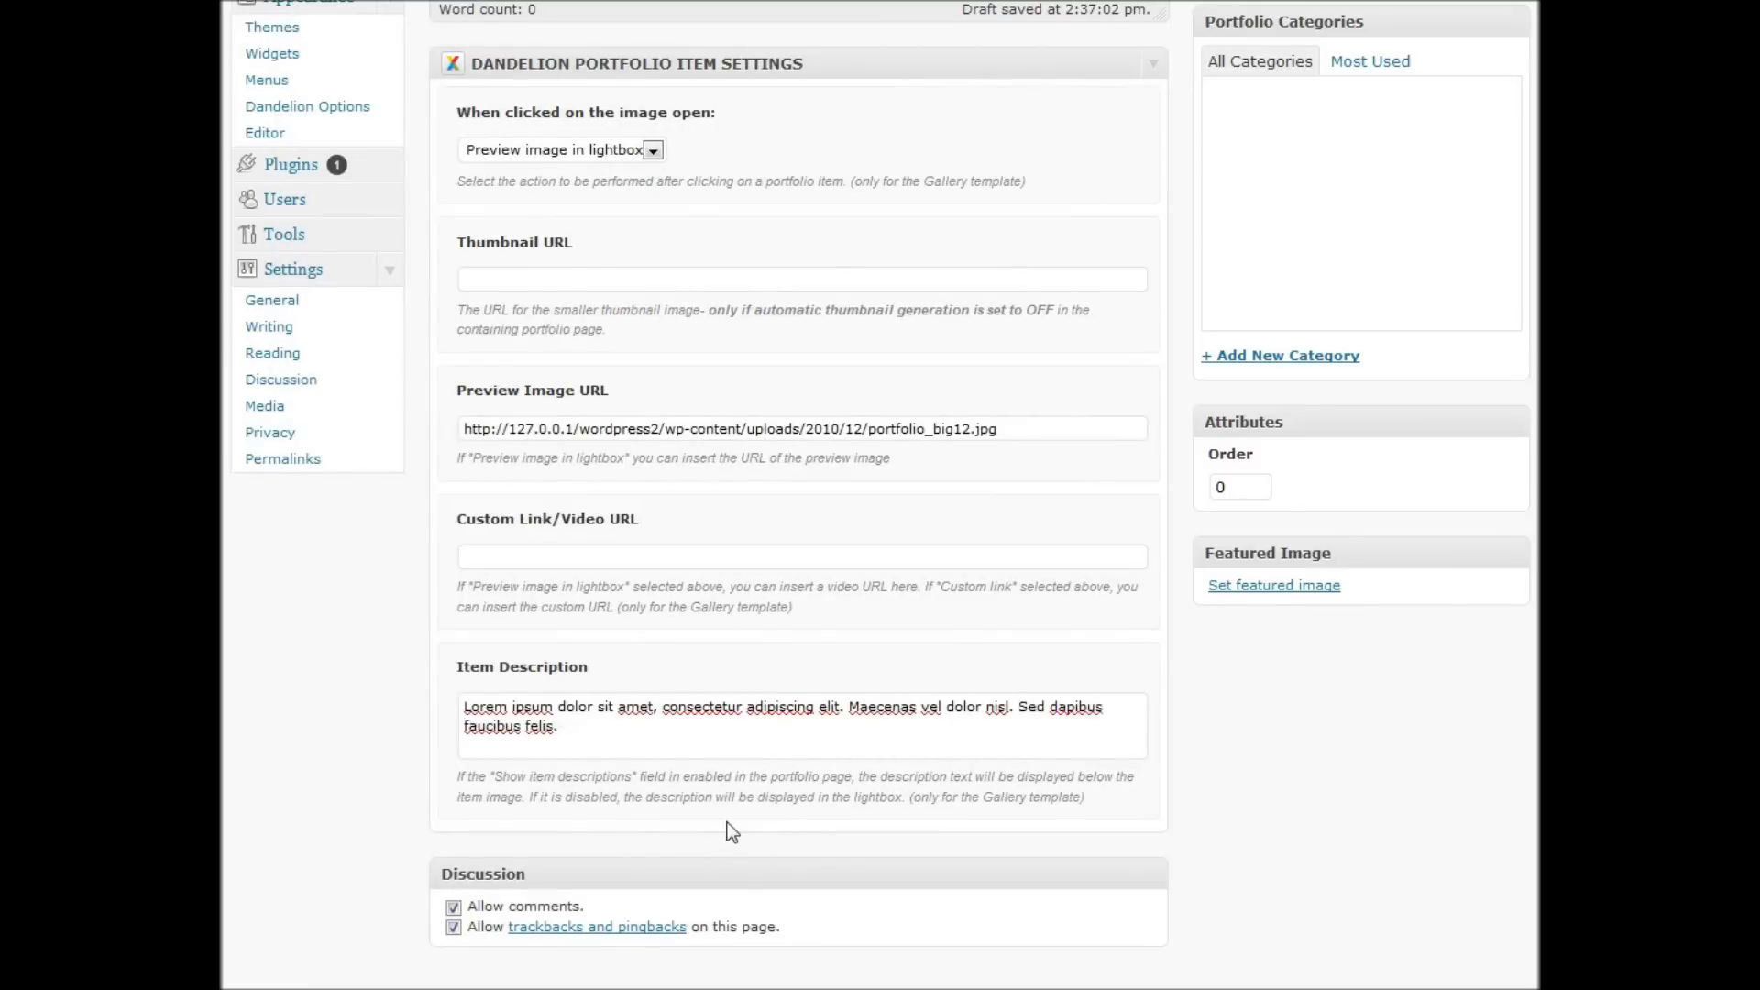
Step: Publish the portfolio item "Item one"
scroll(1265, 802, "up", 5)
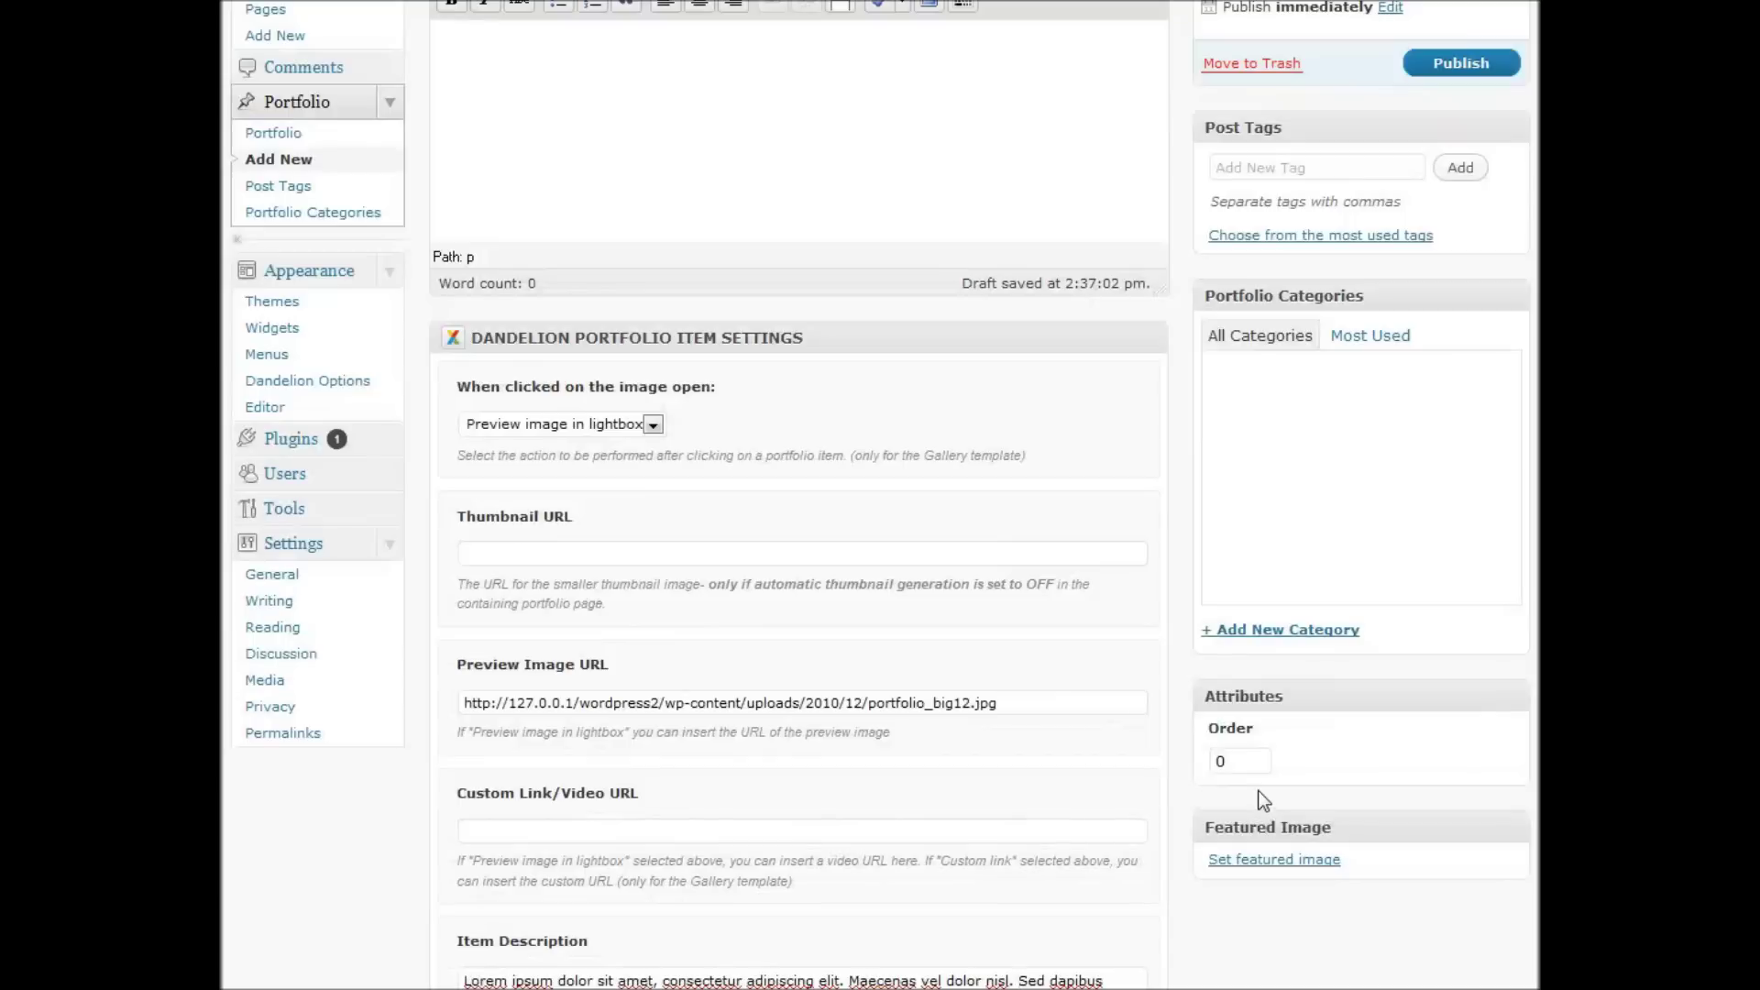
scroll(1264, 798, "up", 2)
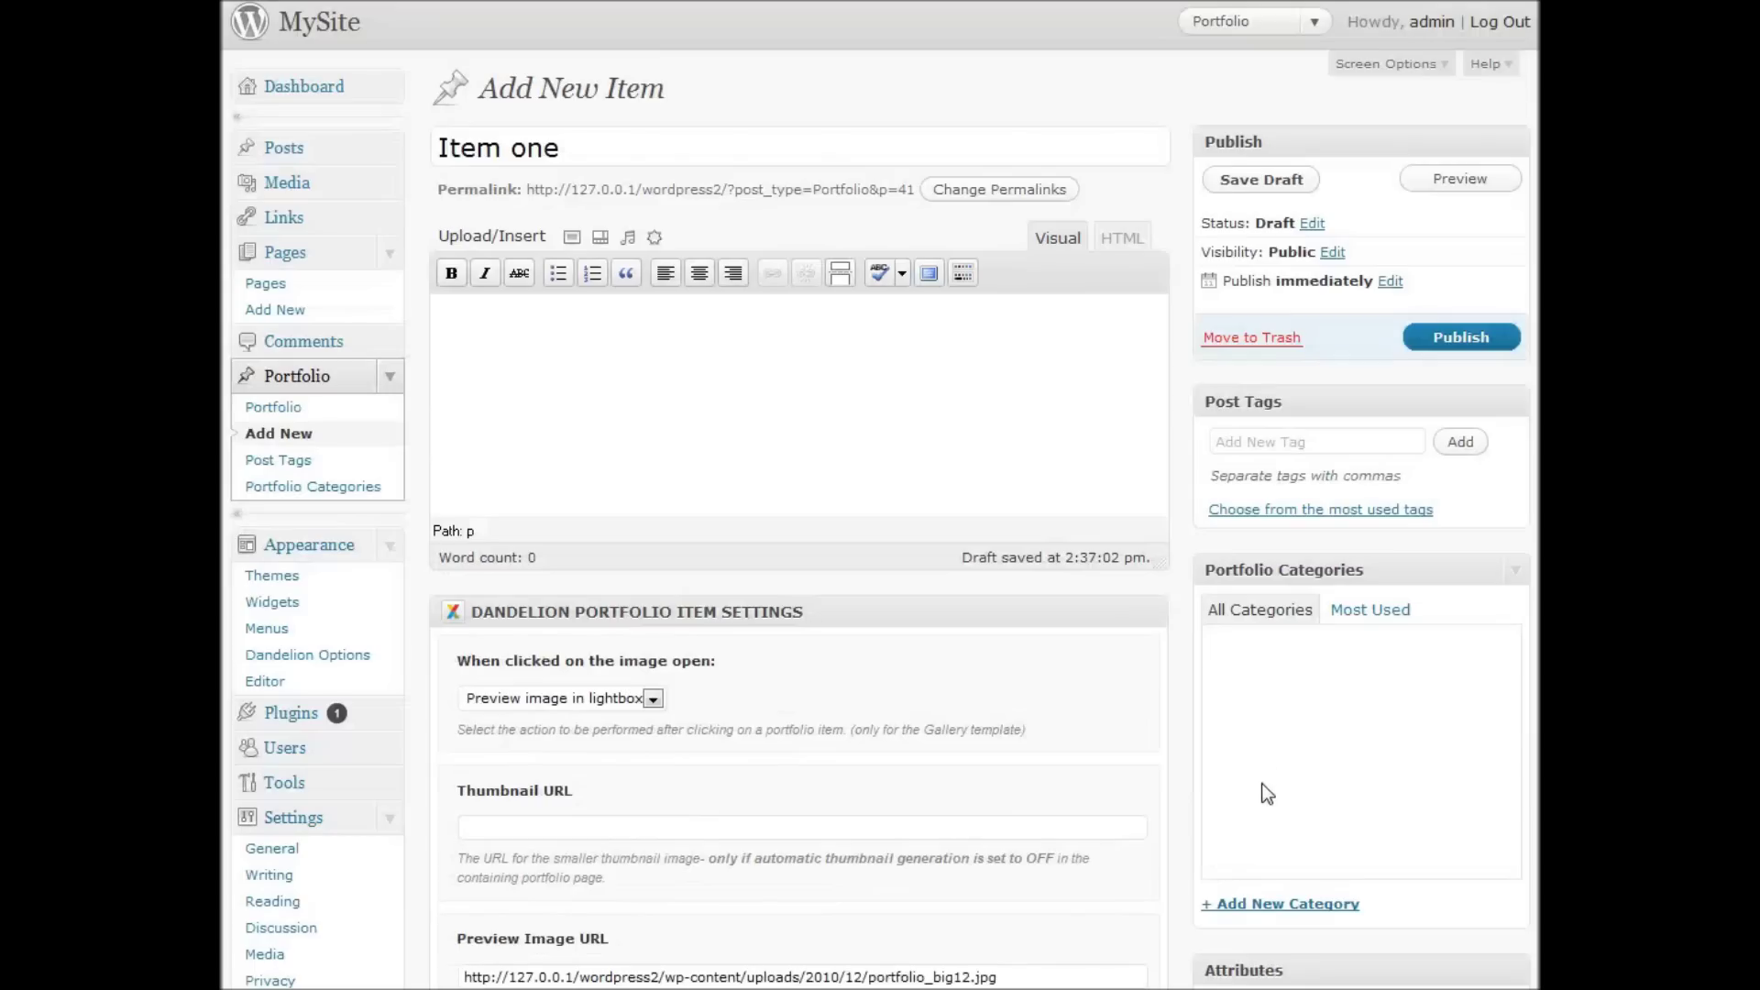
left_click(1446, 344)
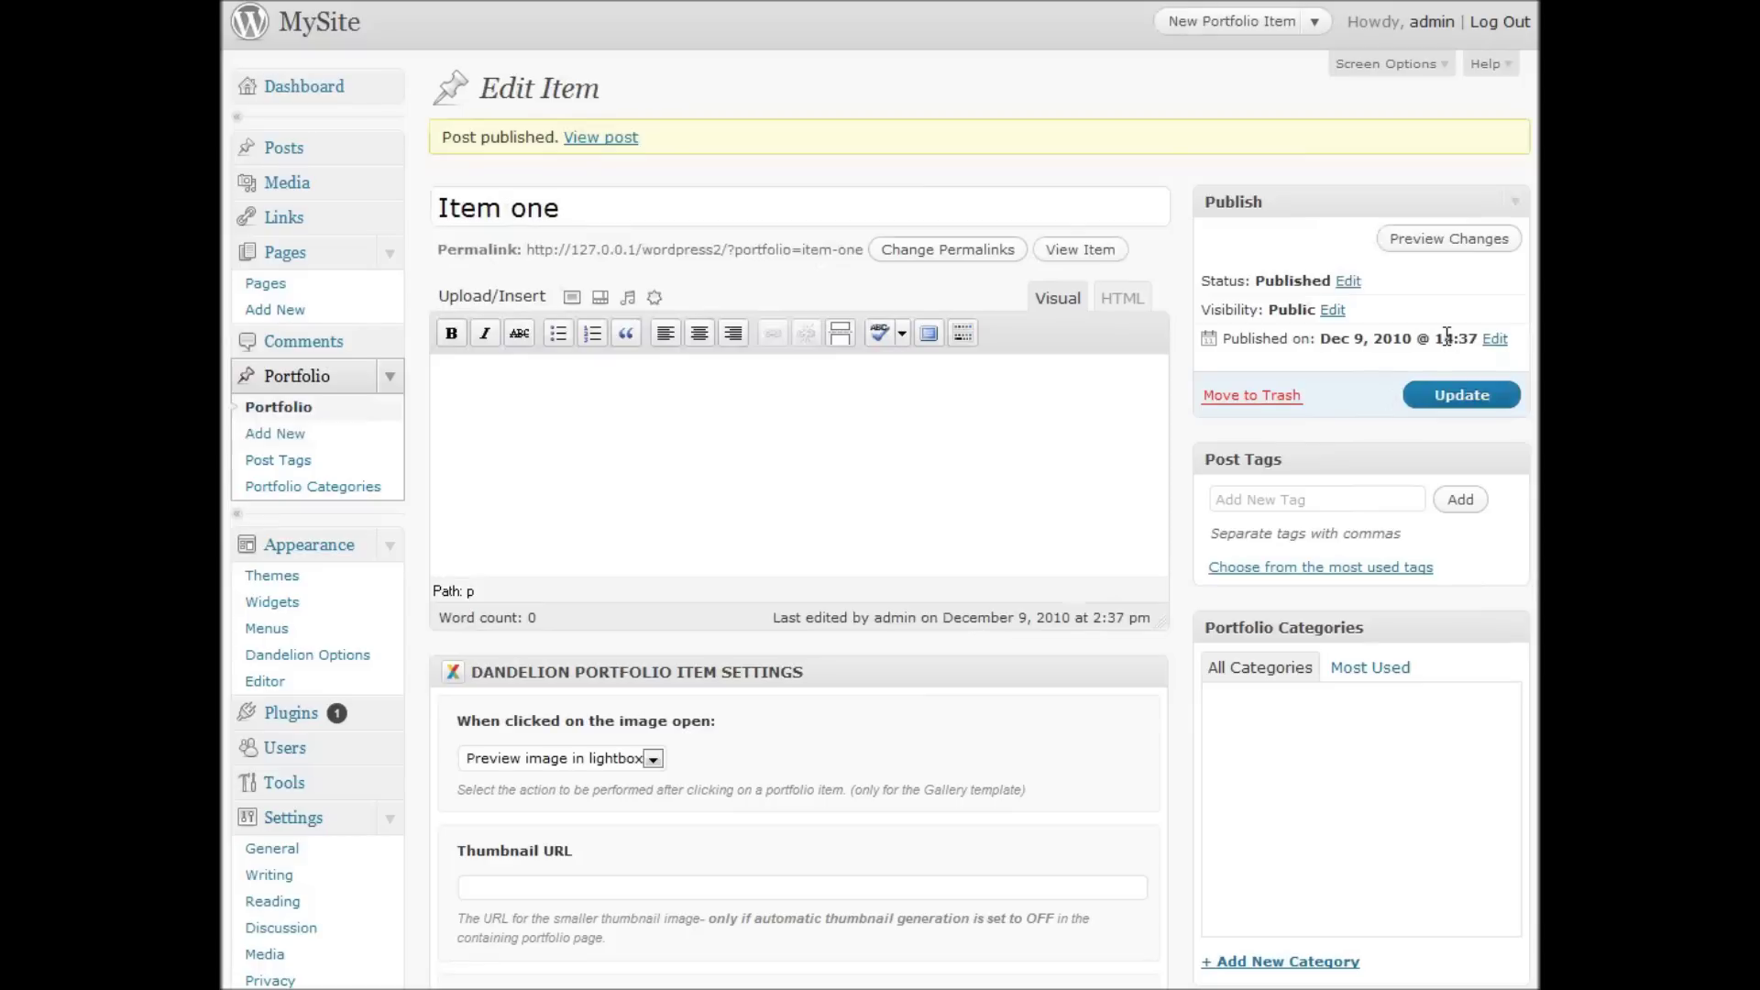
Step: Start another portfolio item titled "Item two" and upload the image portfolio_big14.jpg from the computer
left_click(268, 436)
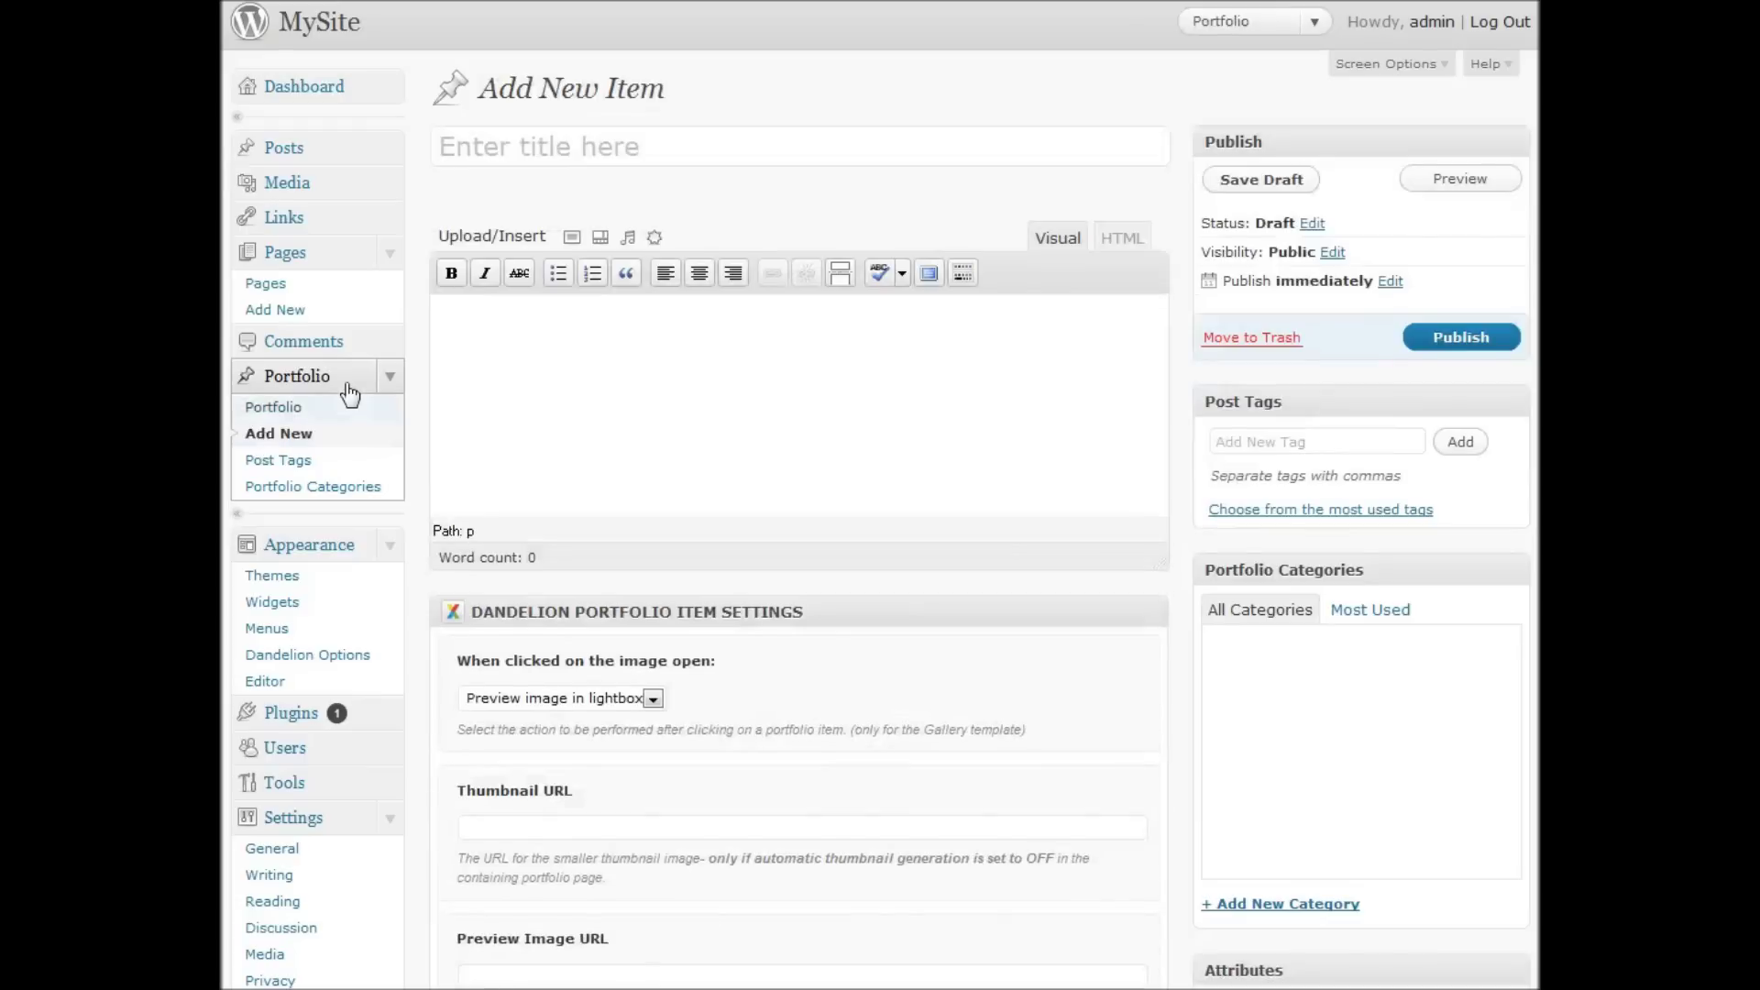
type("Item two")
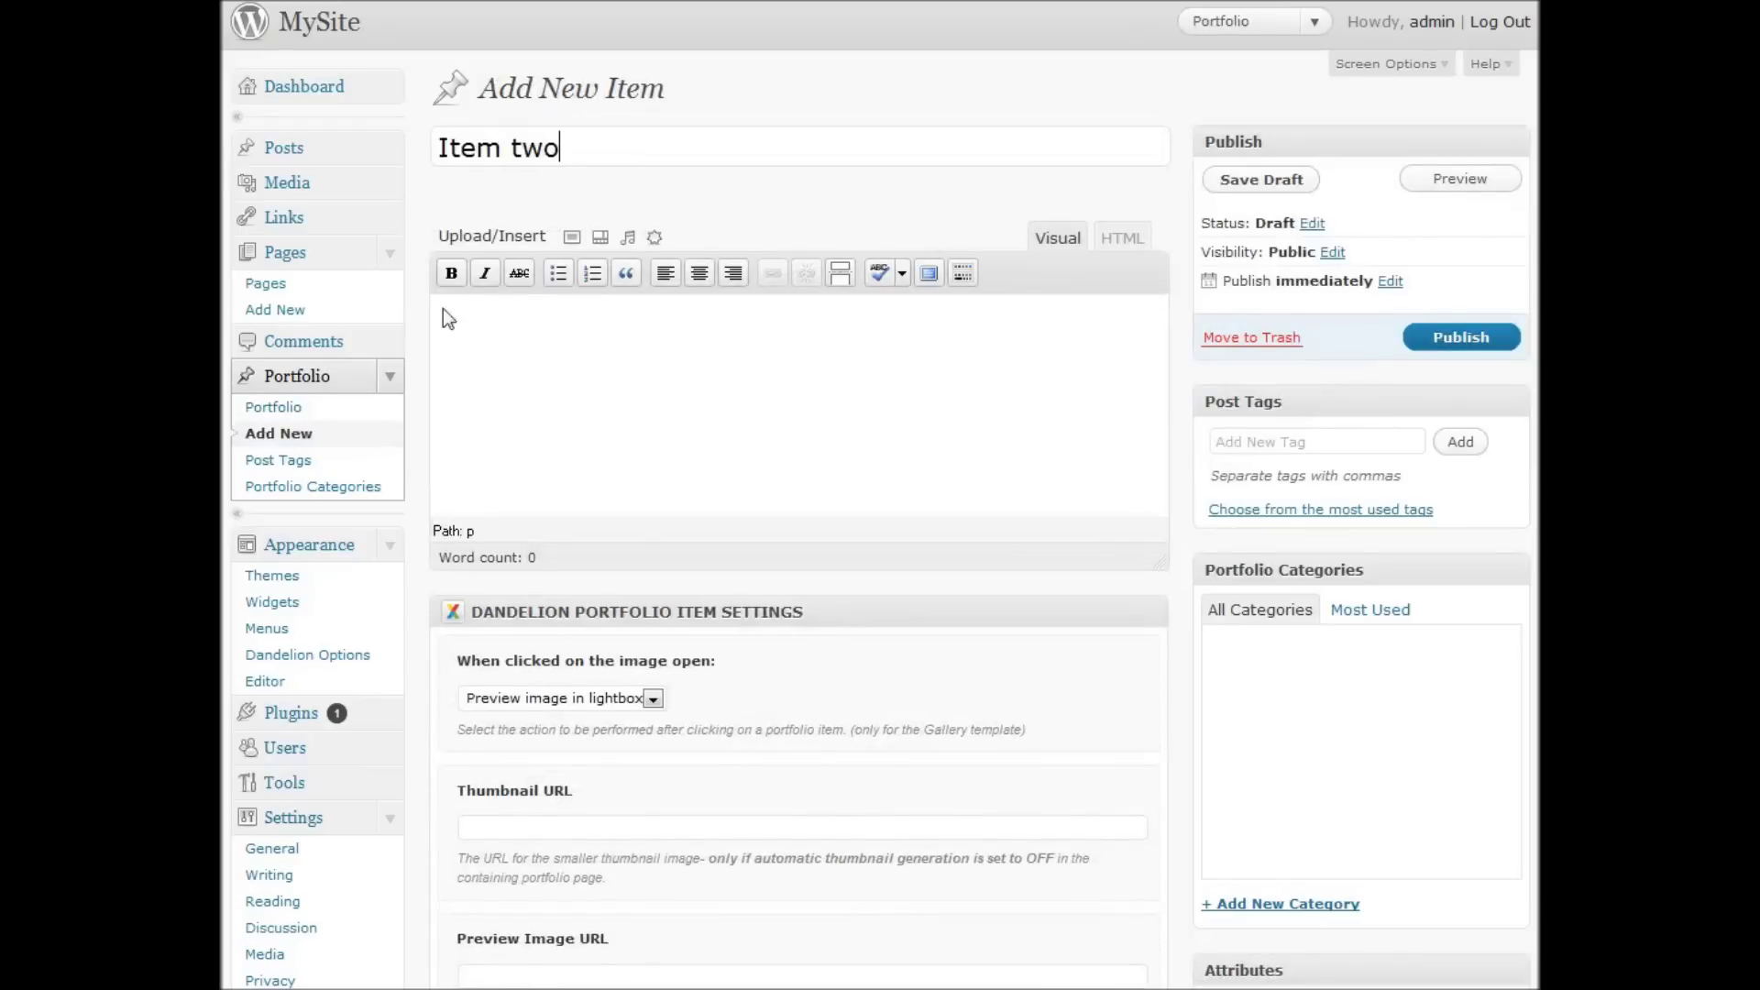
left_click(570, 236)
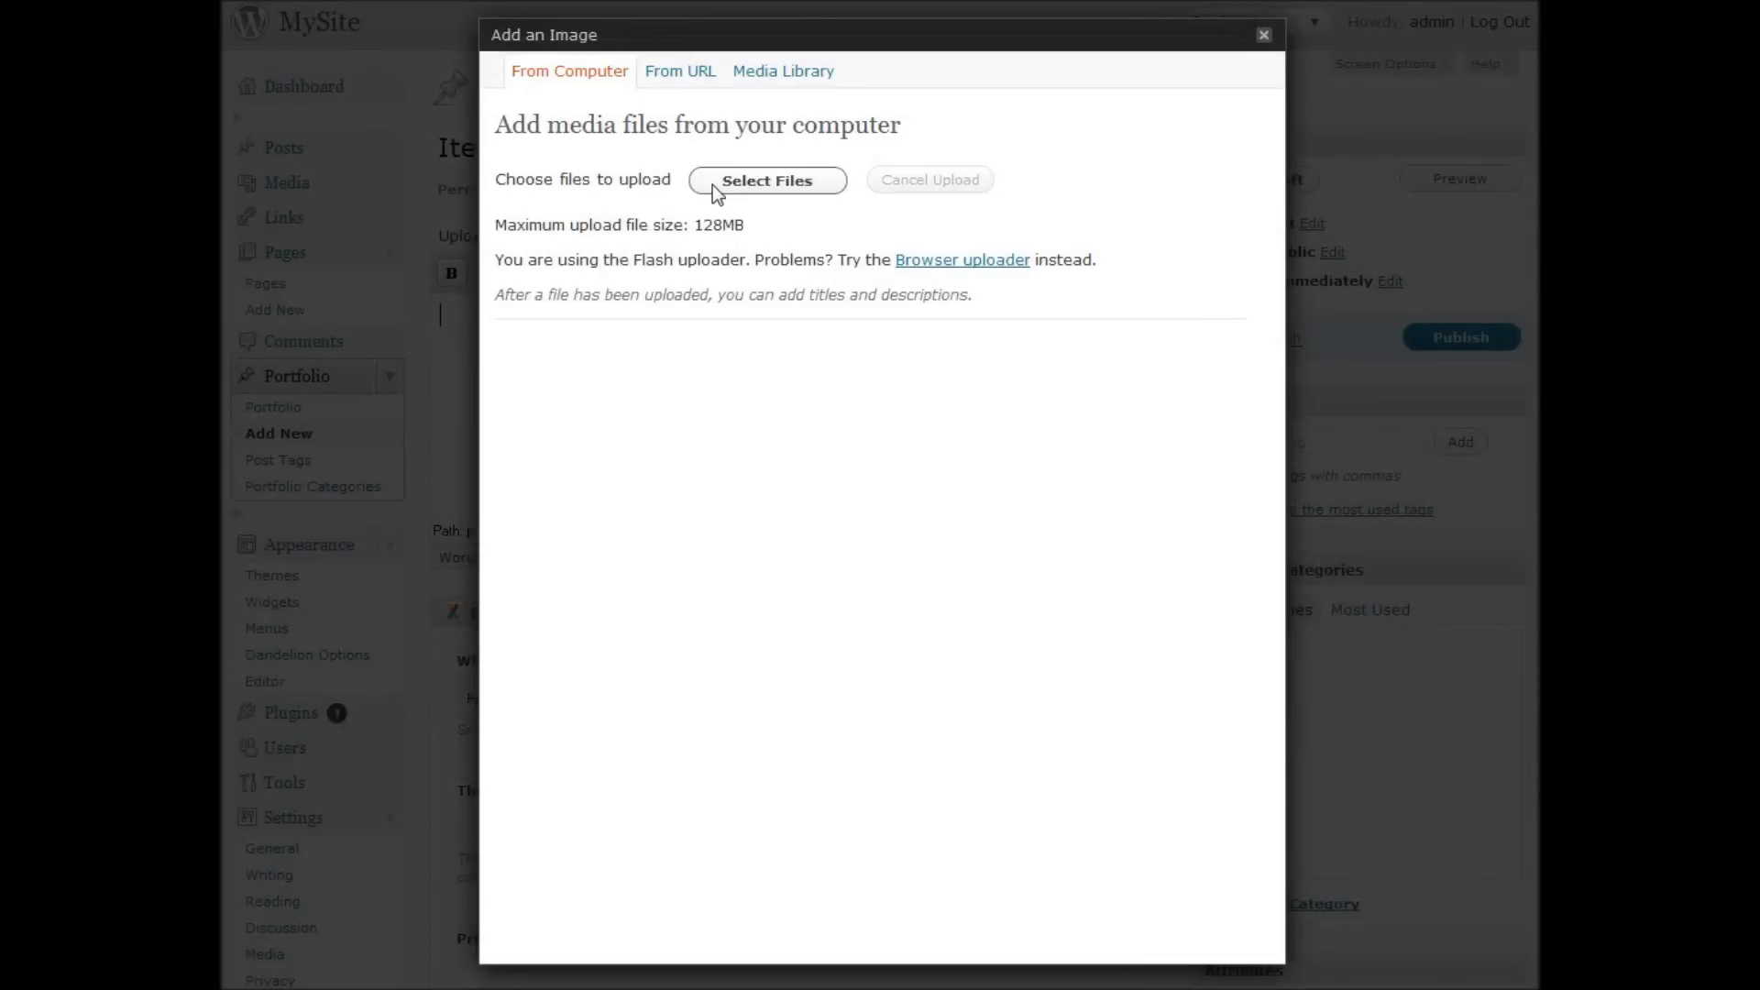
left_click(763, 184)
left_click_drag(756, 170, 755, 269)
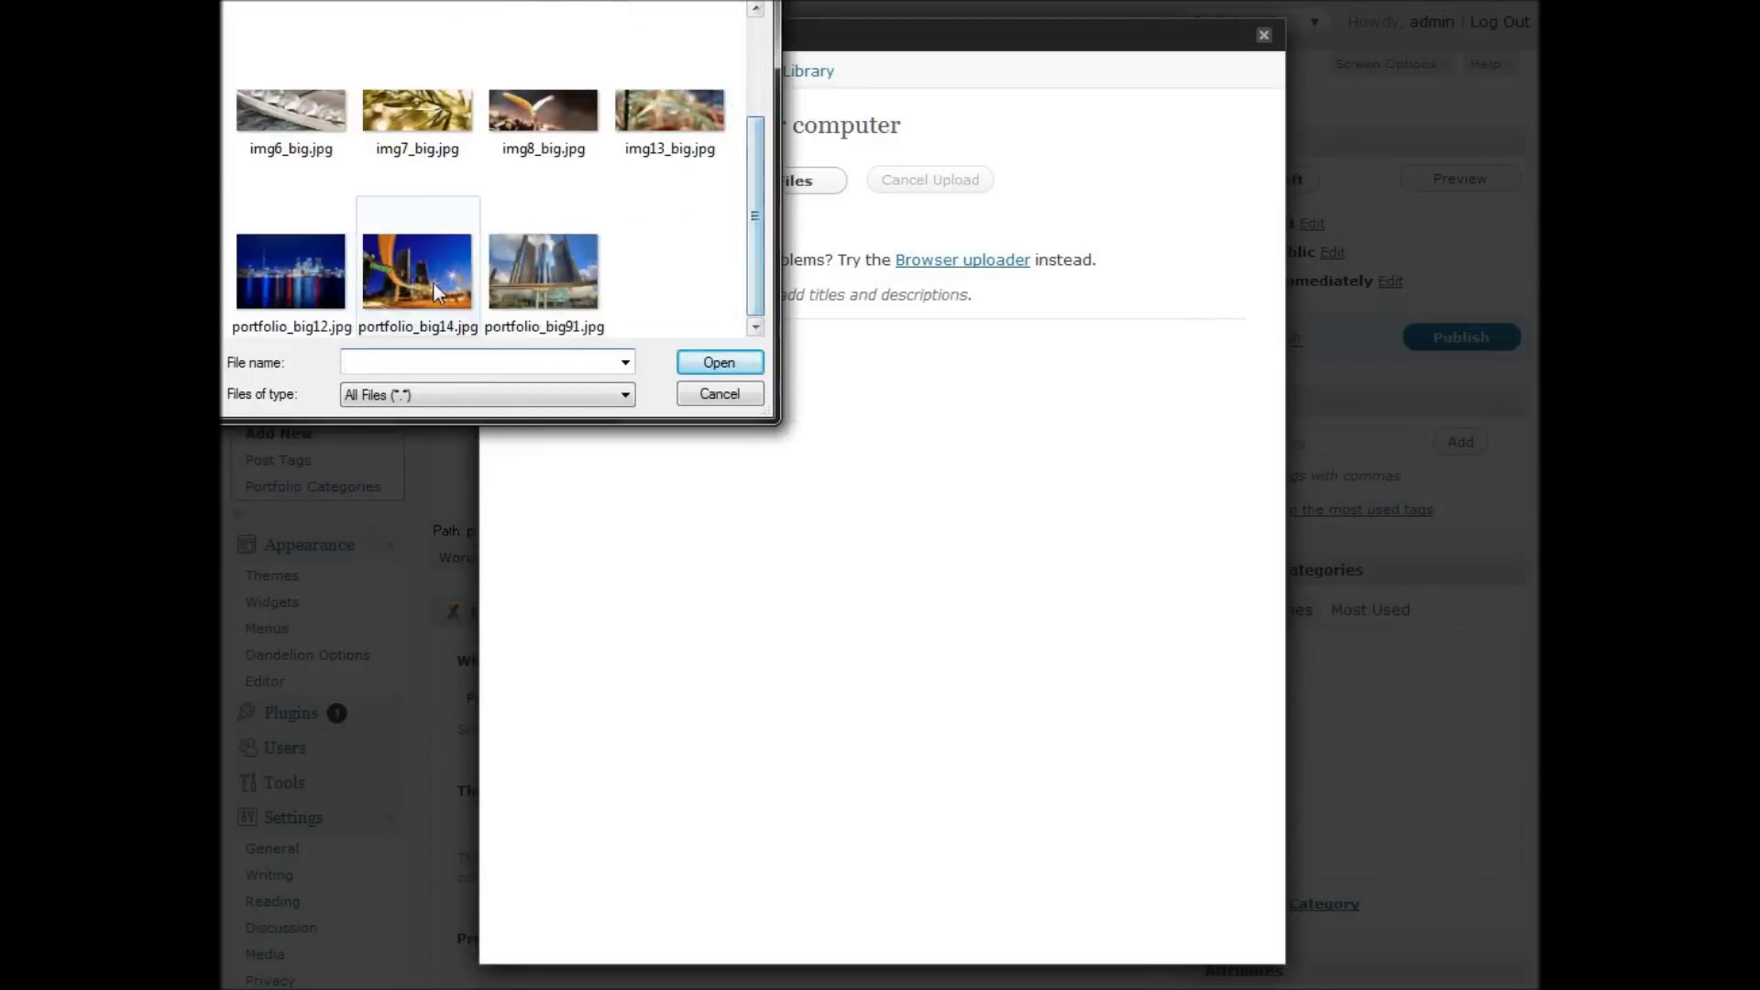
left_click(431, 290)
left_click(718, 362)
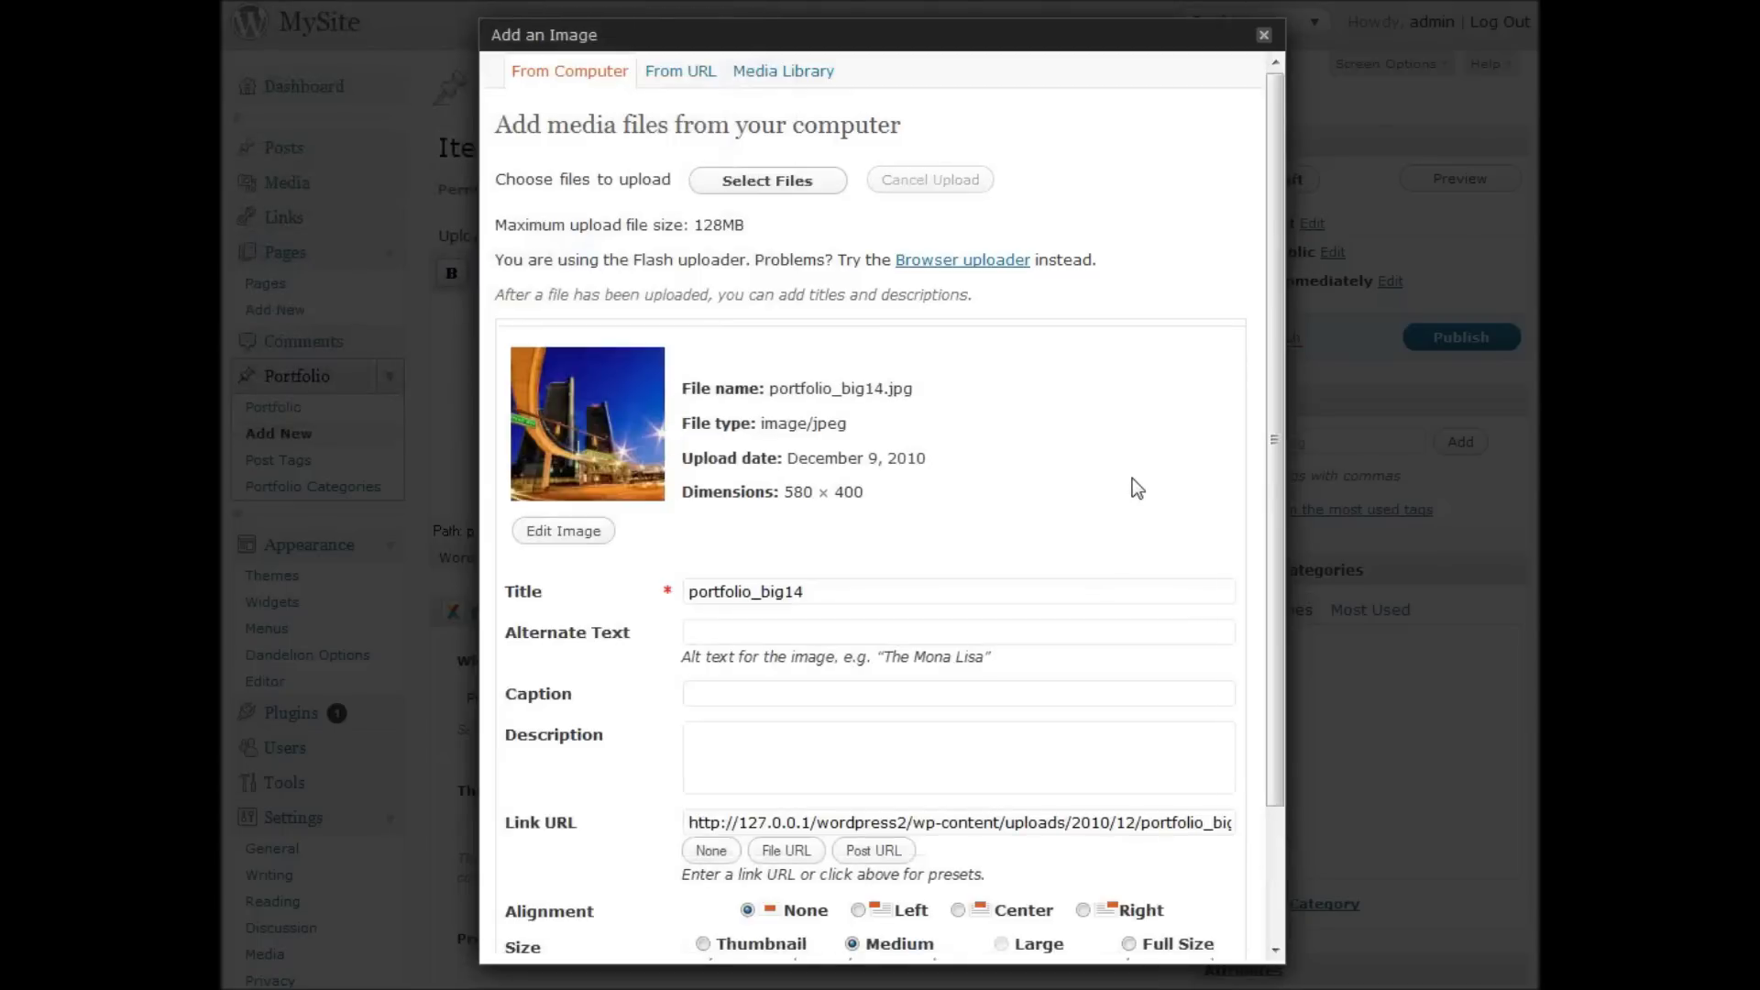
Step: Copy the link URL of the uploaded portfolio_big14.jpg and paste it as Item two's preview image URL
scroll(1132, 478, "down", 3)
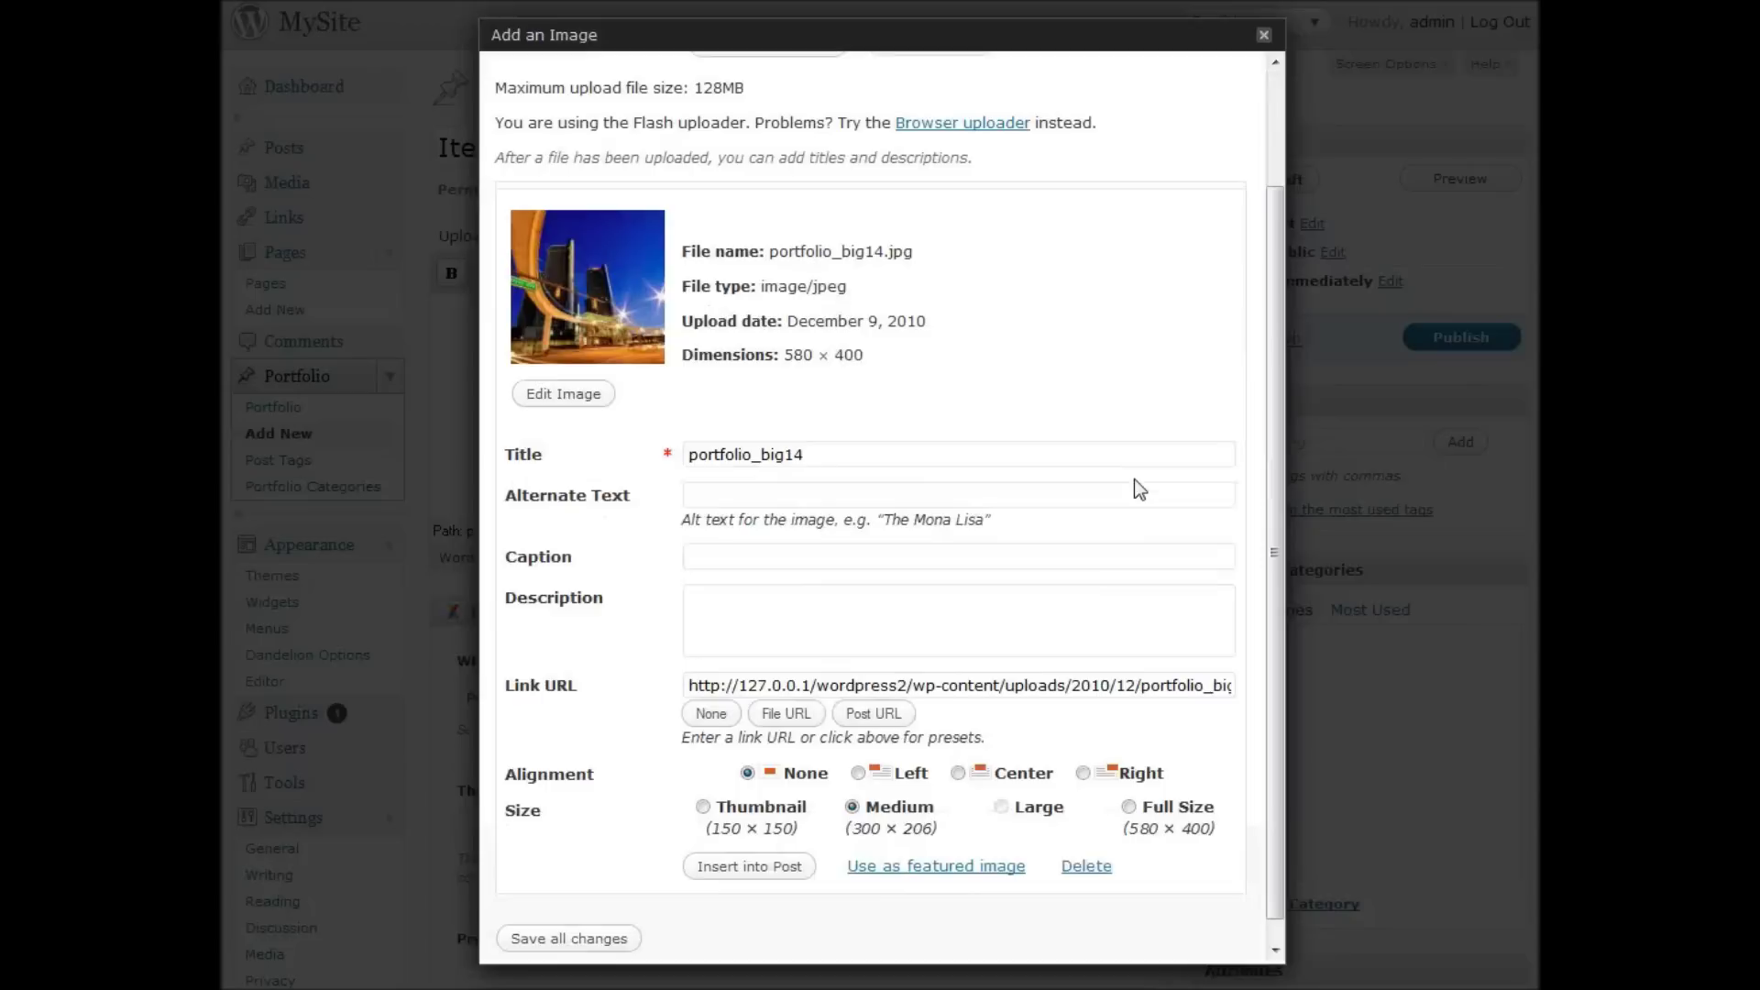
triple_click(1046, 681)
right_click(1046, 681)
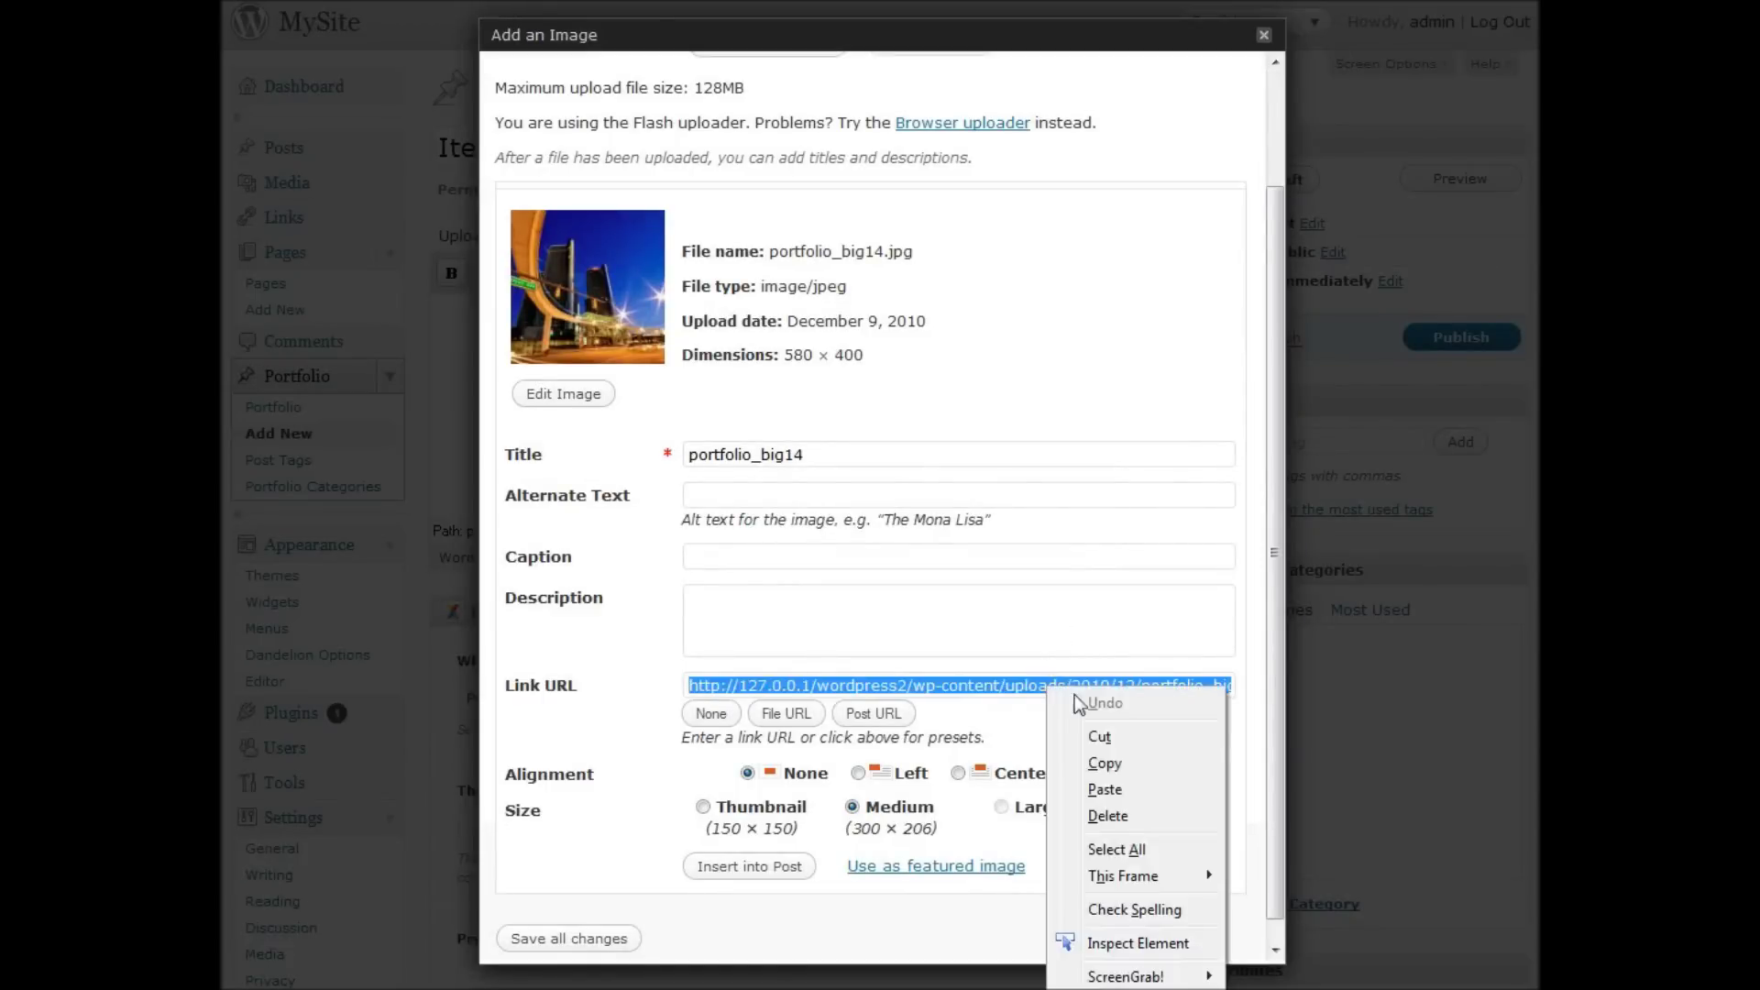
left_click(1125, 762)
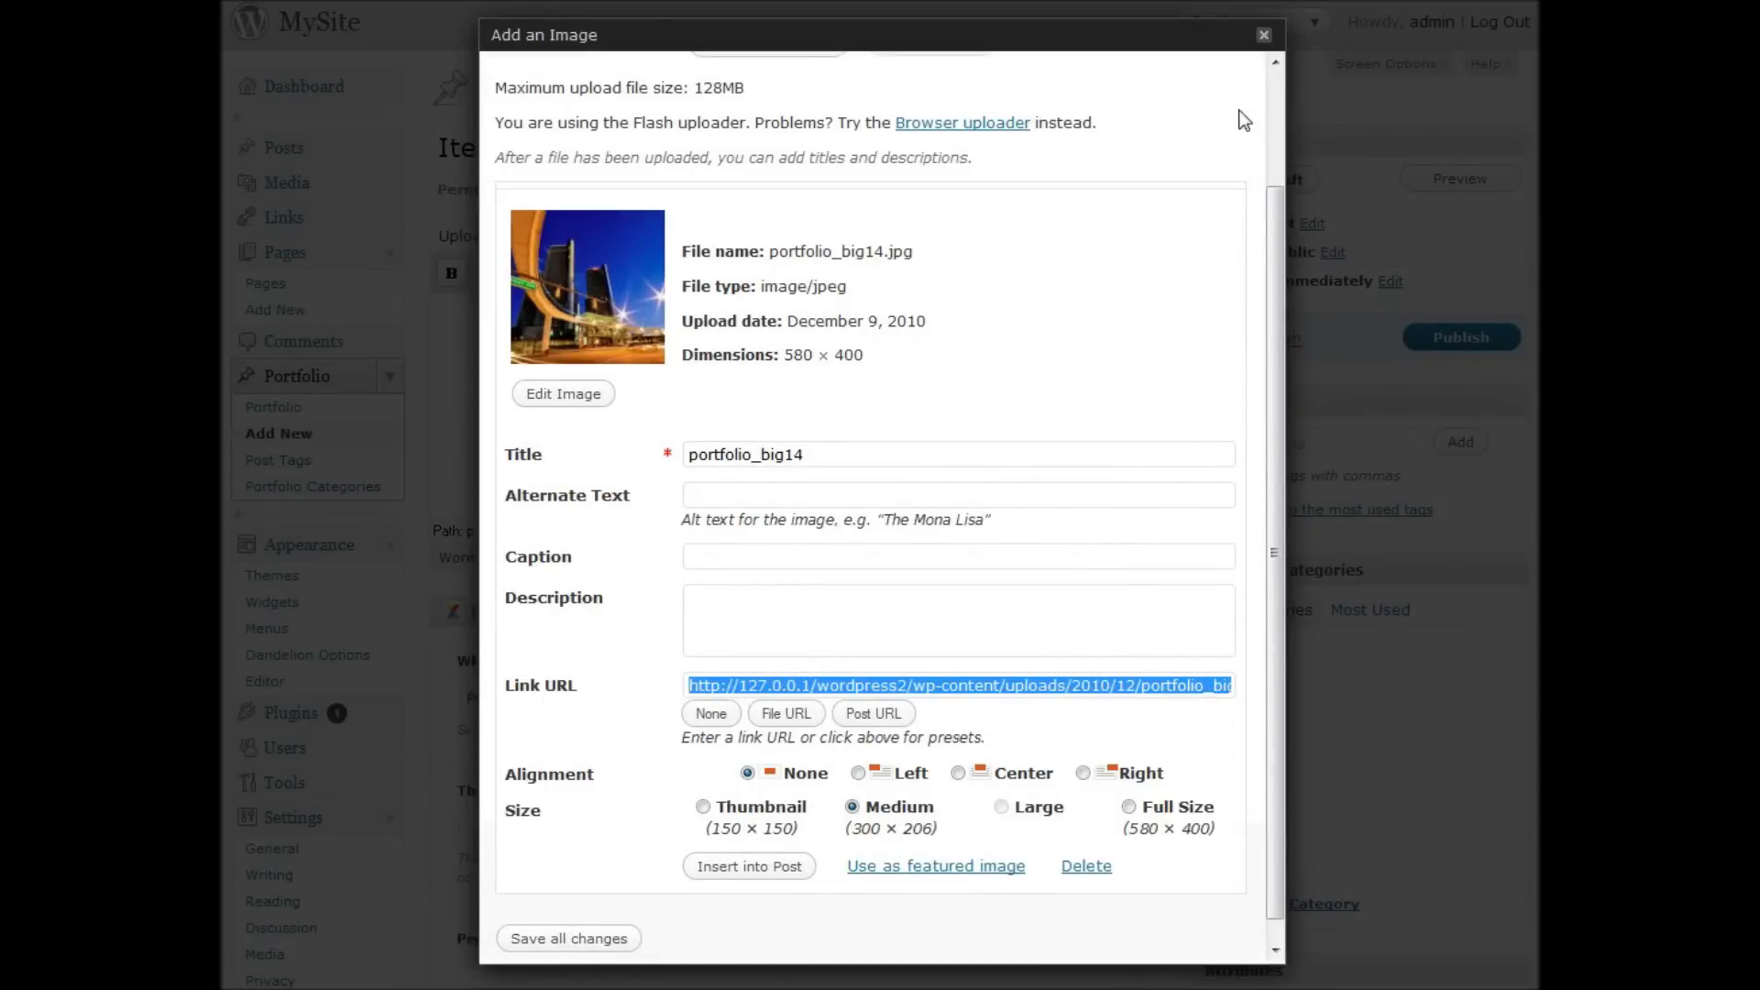
left_click(1263, 35)
scroll(1304, 330, "down", 3)
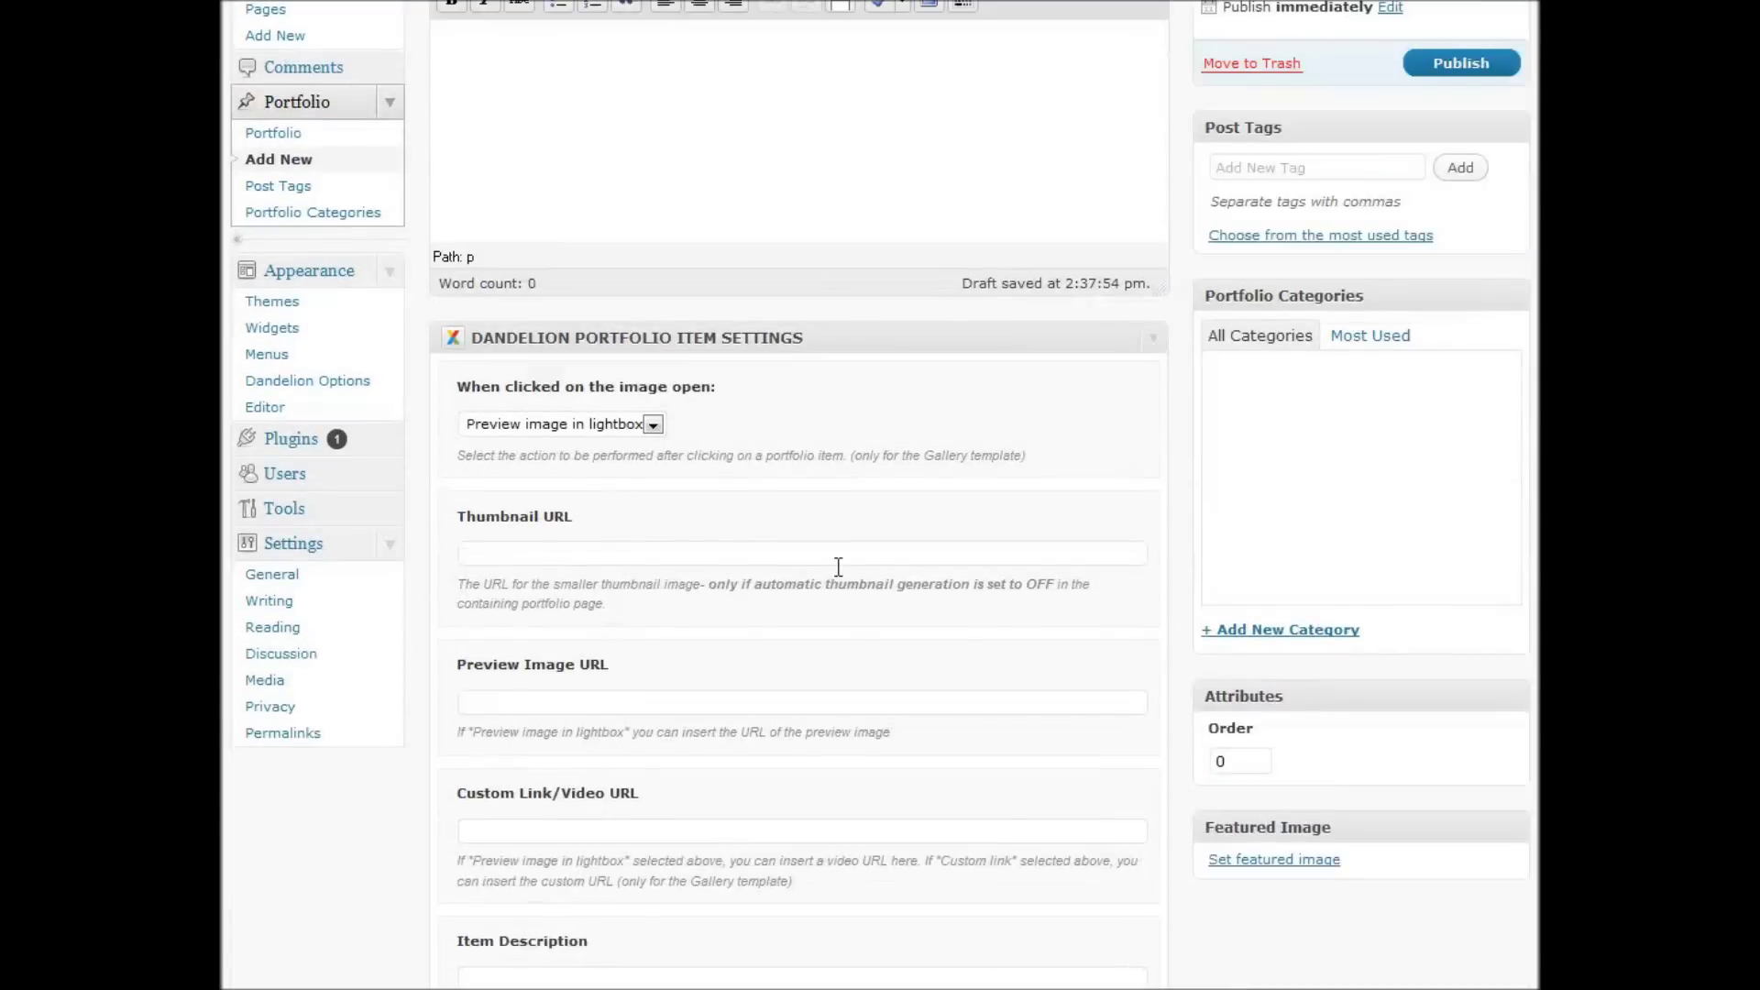
left_click(749, 699)
right_click(749, 700)
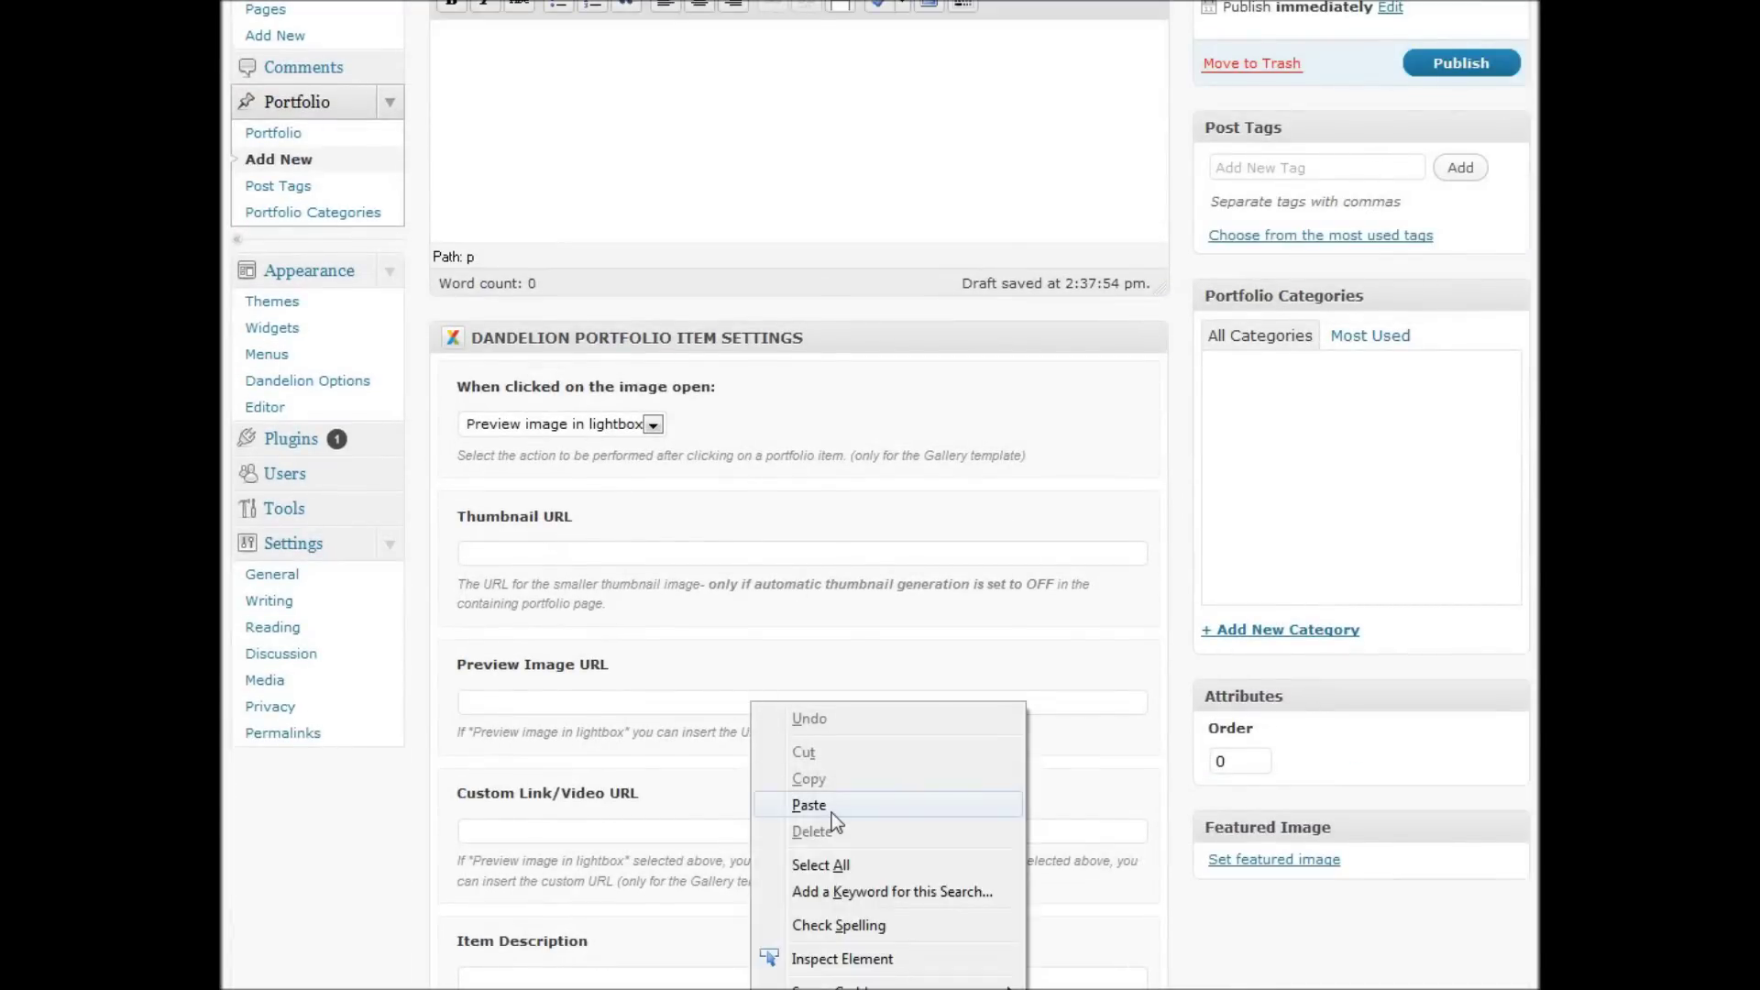
left_click(833, 805)
left_click(1043, 729)
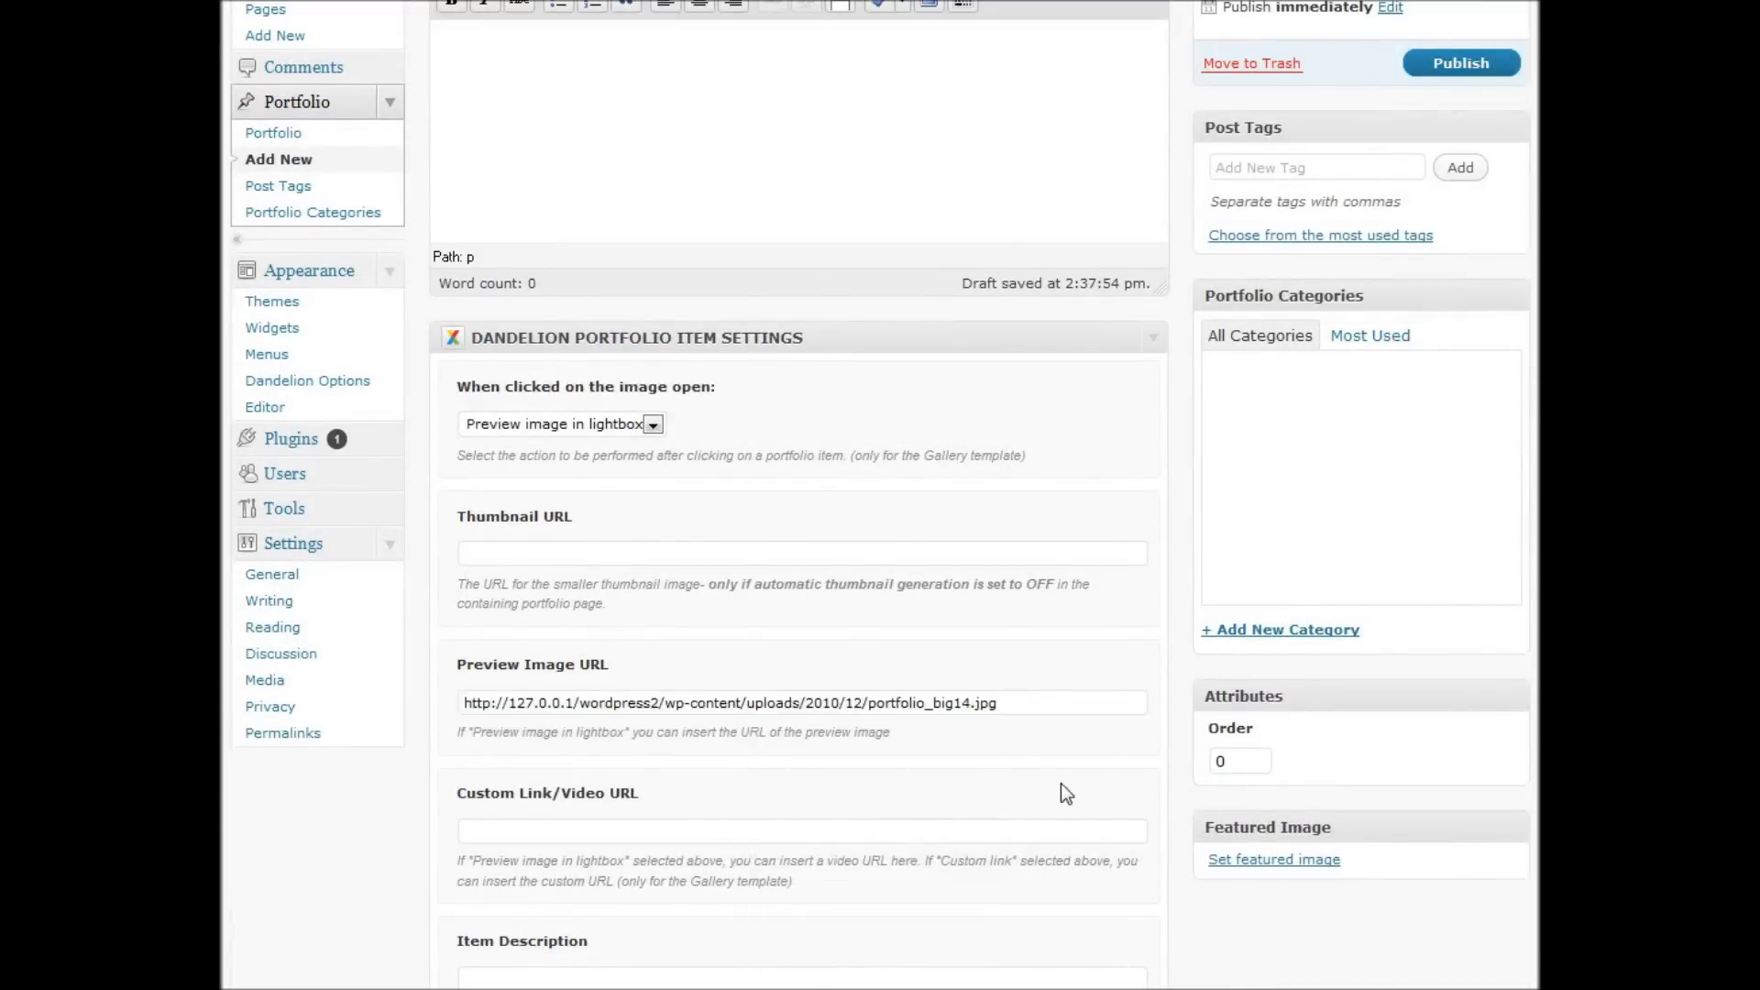
Step: Paste the short second paragraph of text.txt into Item two's Item Description and remove the line breaks before "Sed dapibus faucibus felis."
scroll(1048, 779, "down", 3)
key("alt+Tab")
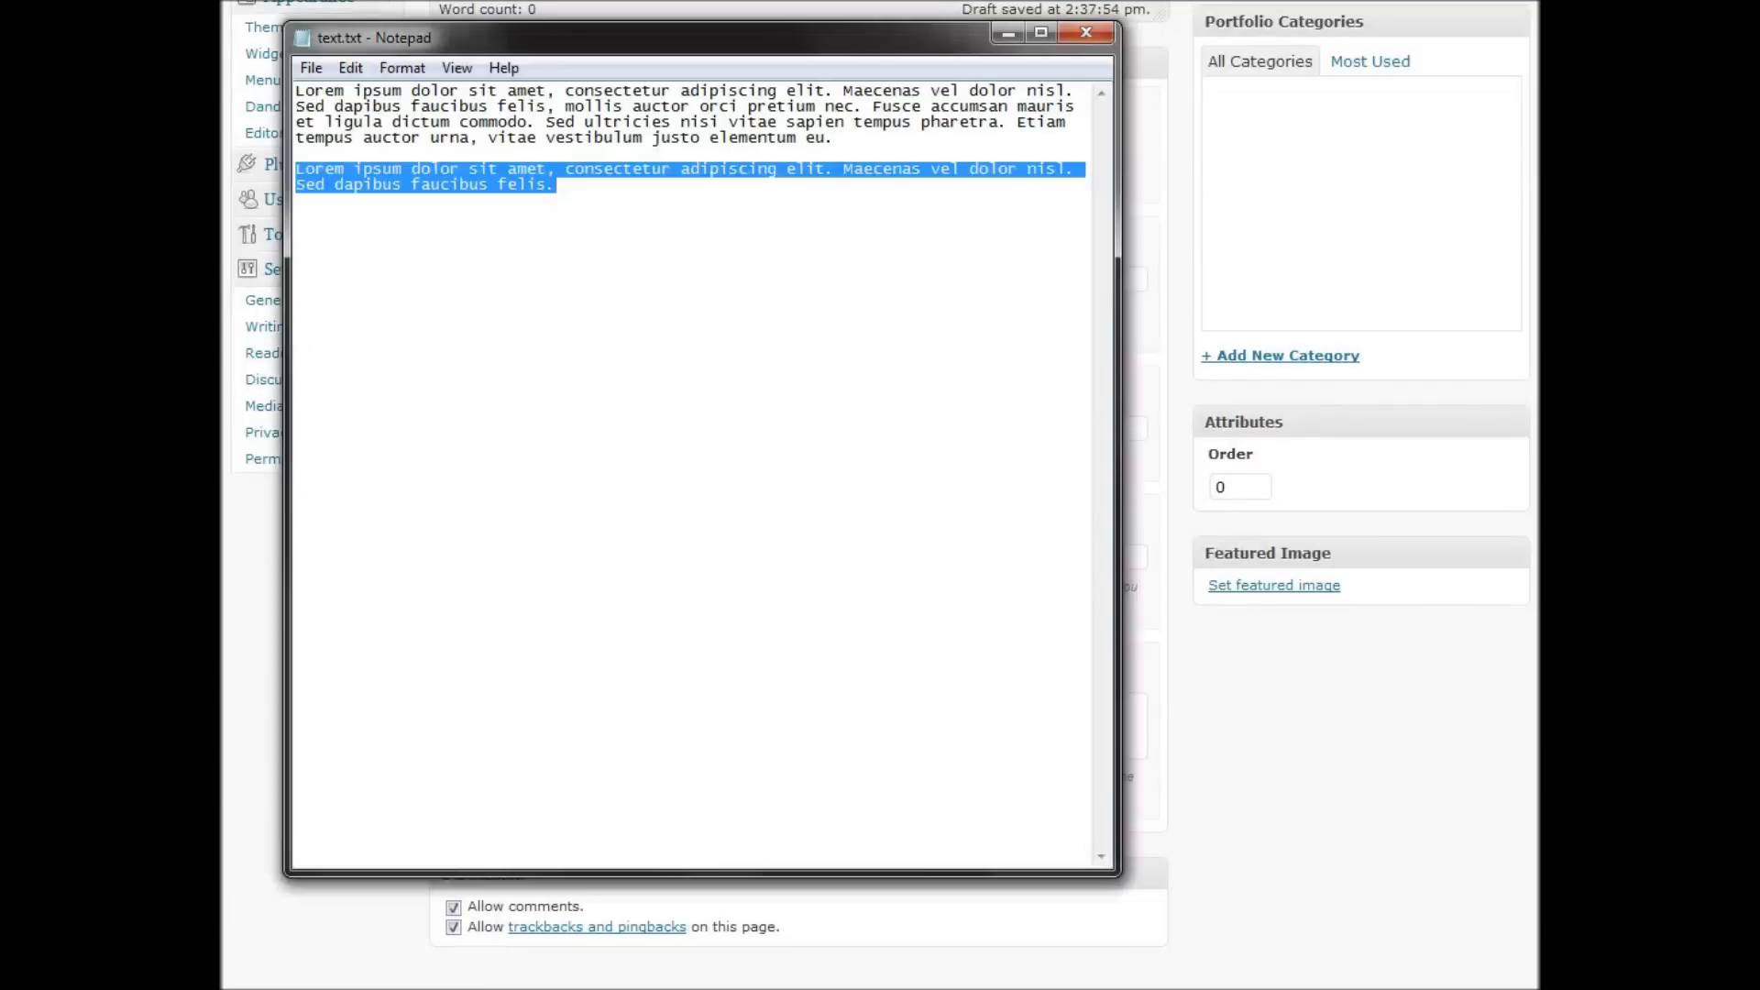
left_click(1006, 35)
key("ctrl+v")
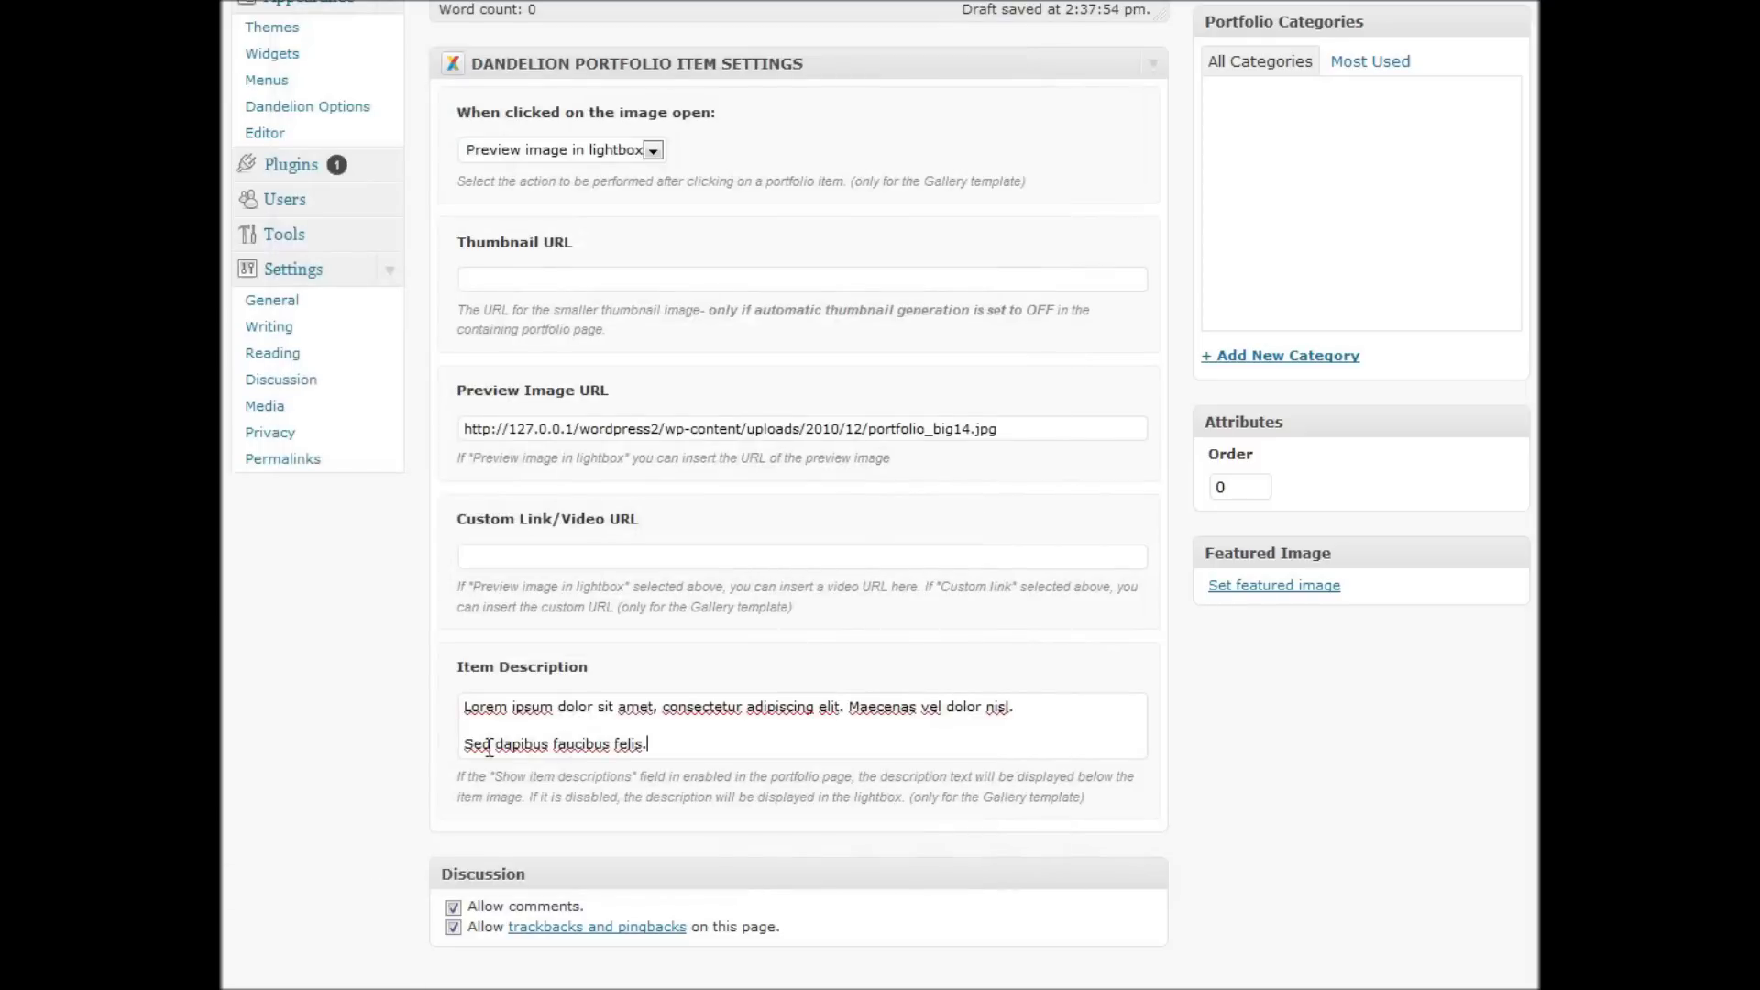
left_click(473, 744)
key("BackSpace")
key("BackSpace")
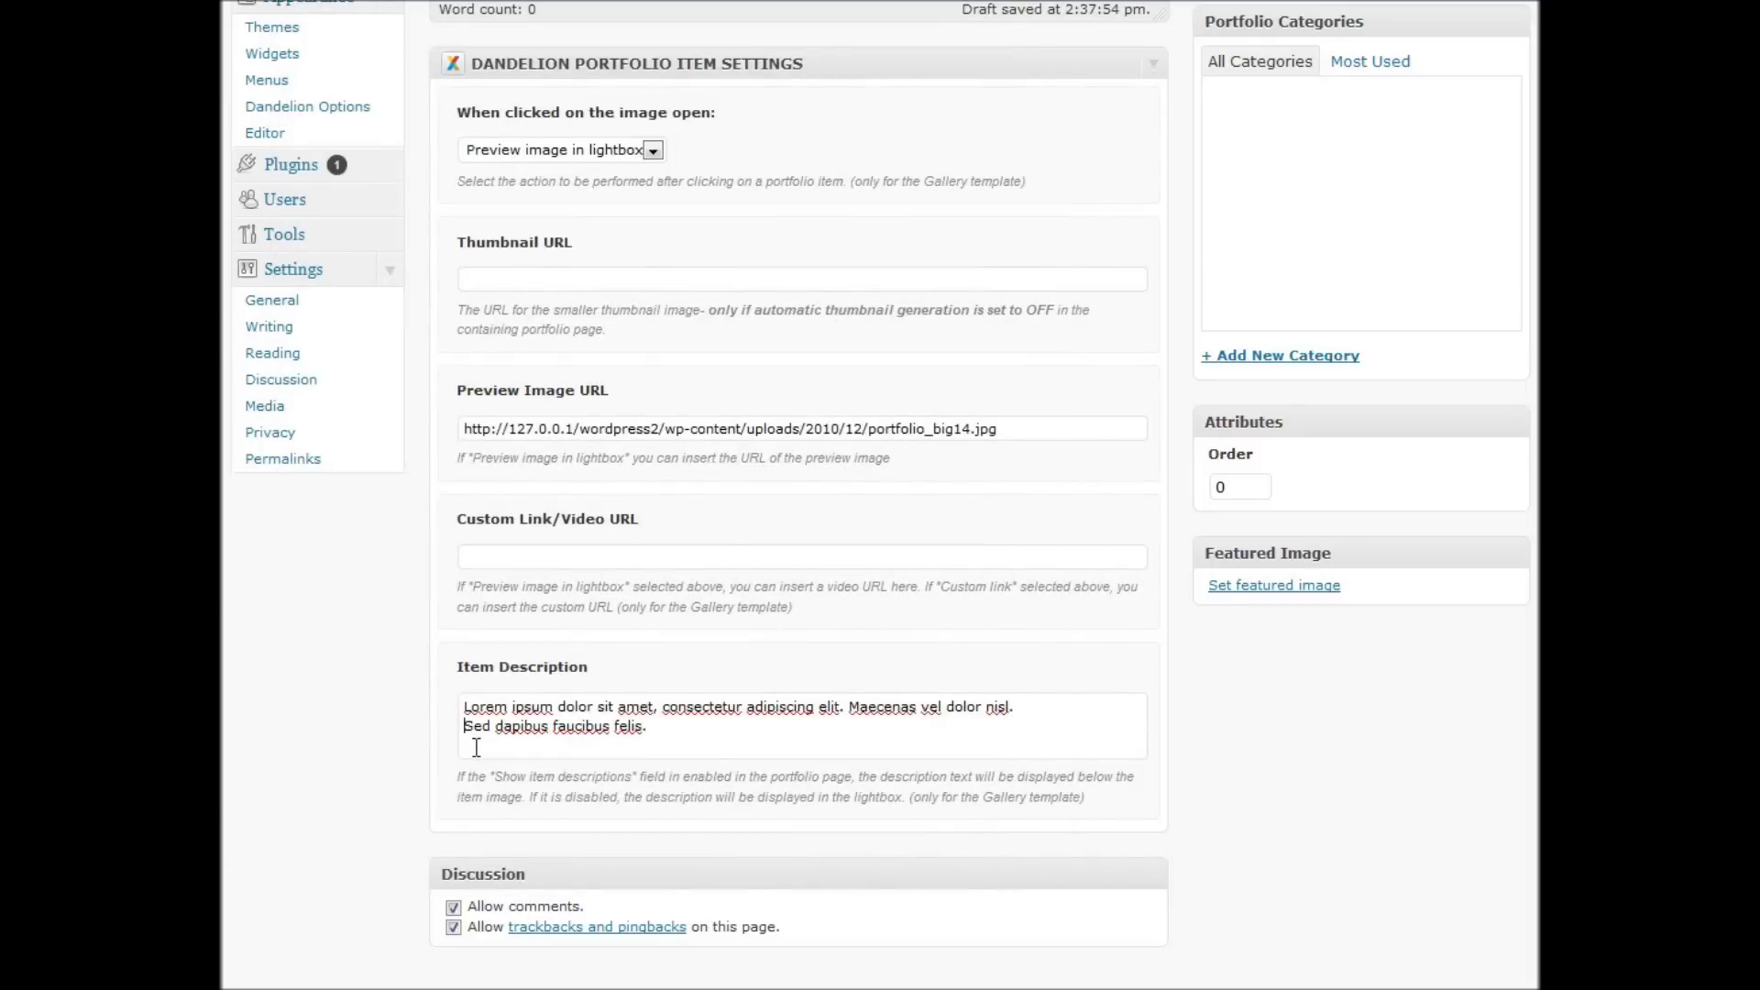
Step: Publish the portfolio item "Item two"
scroll(1172, 711, "up", 3)
scroll(1172, 712, "up", 3)
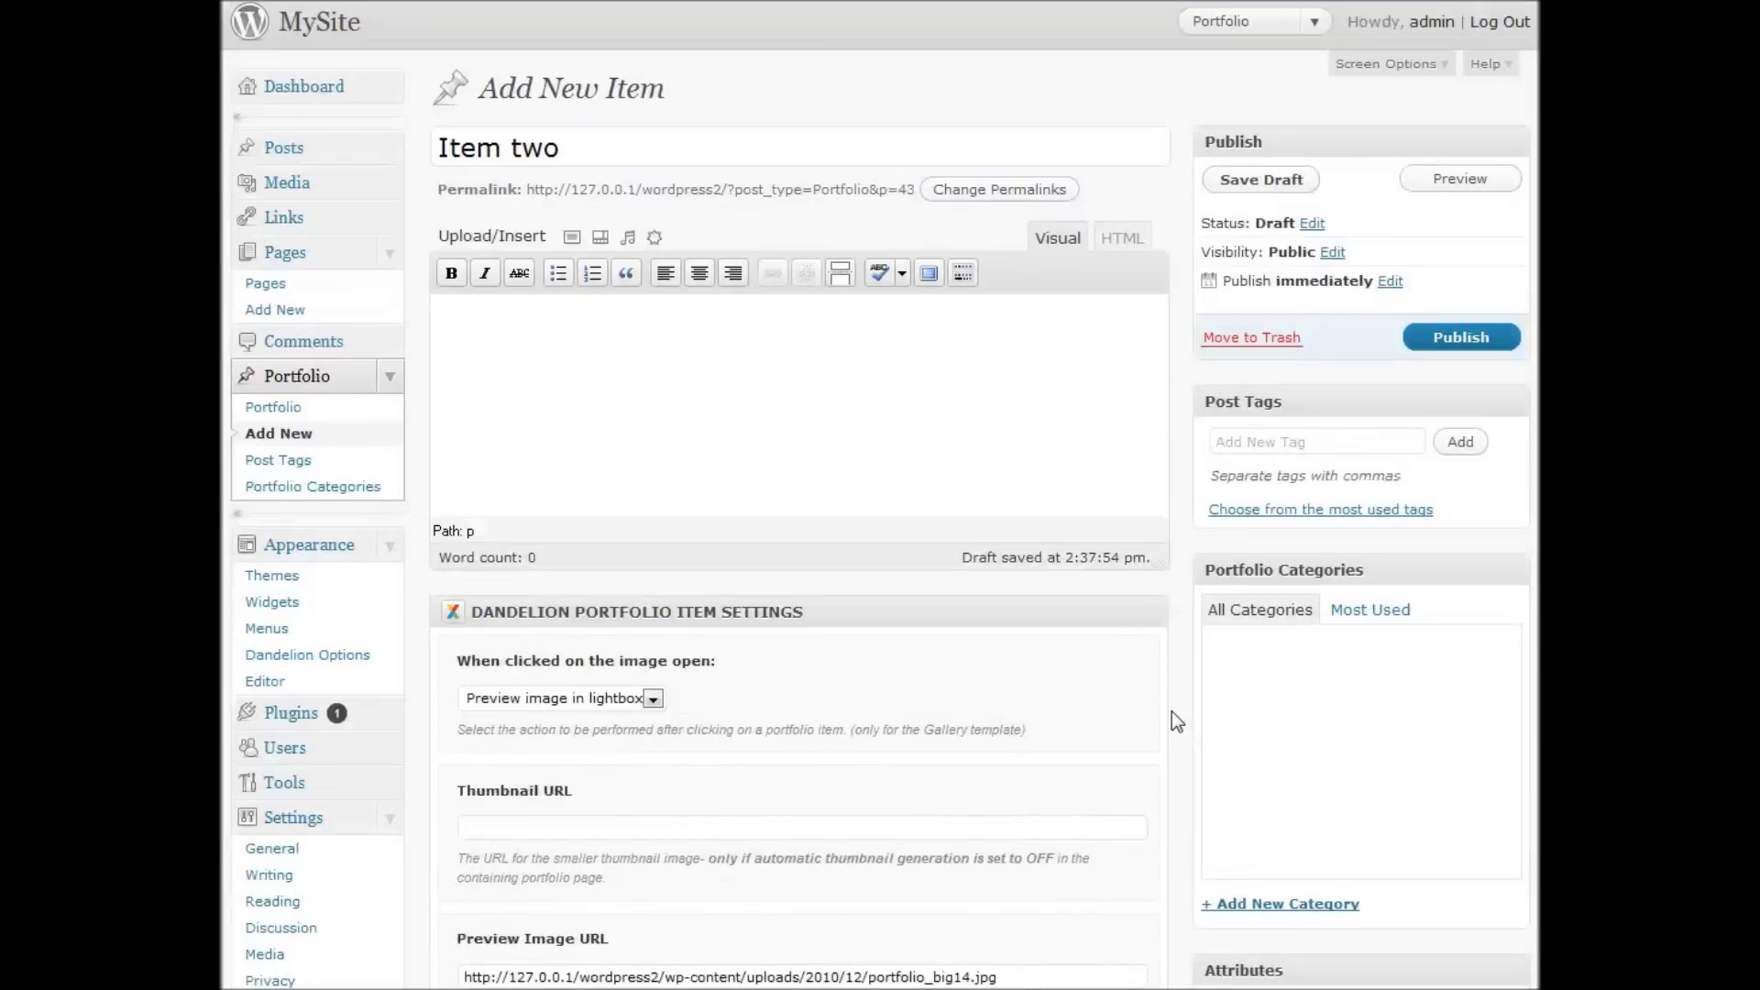
left_click(1462, 338)
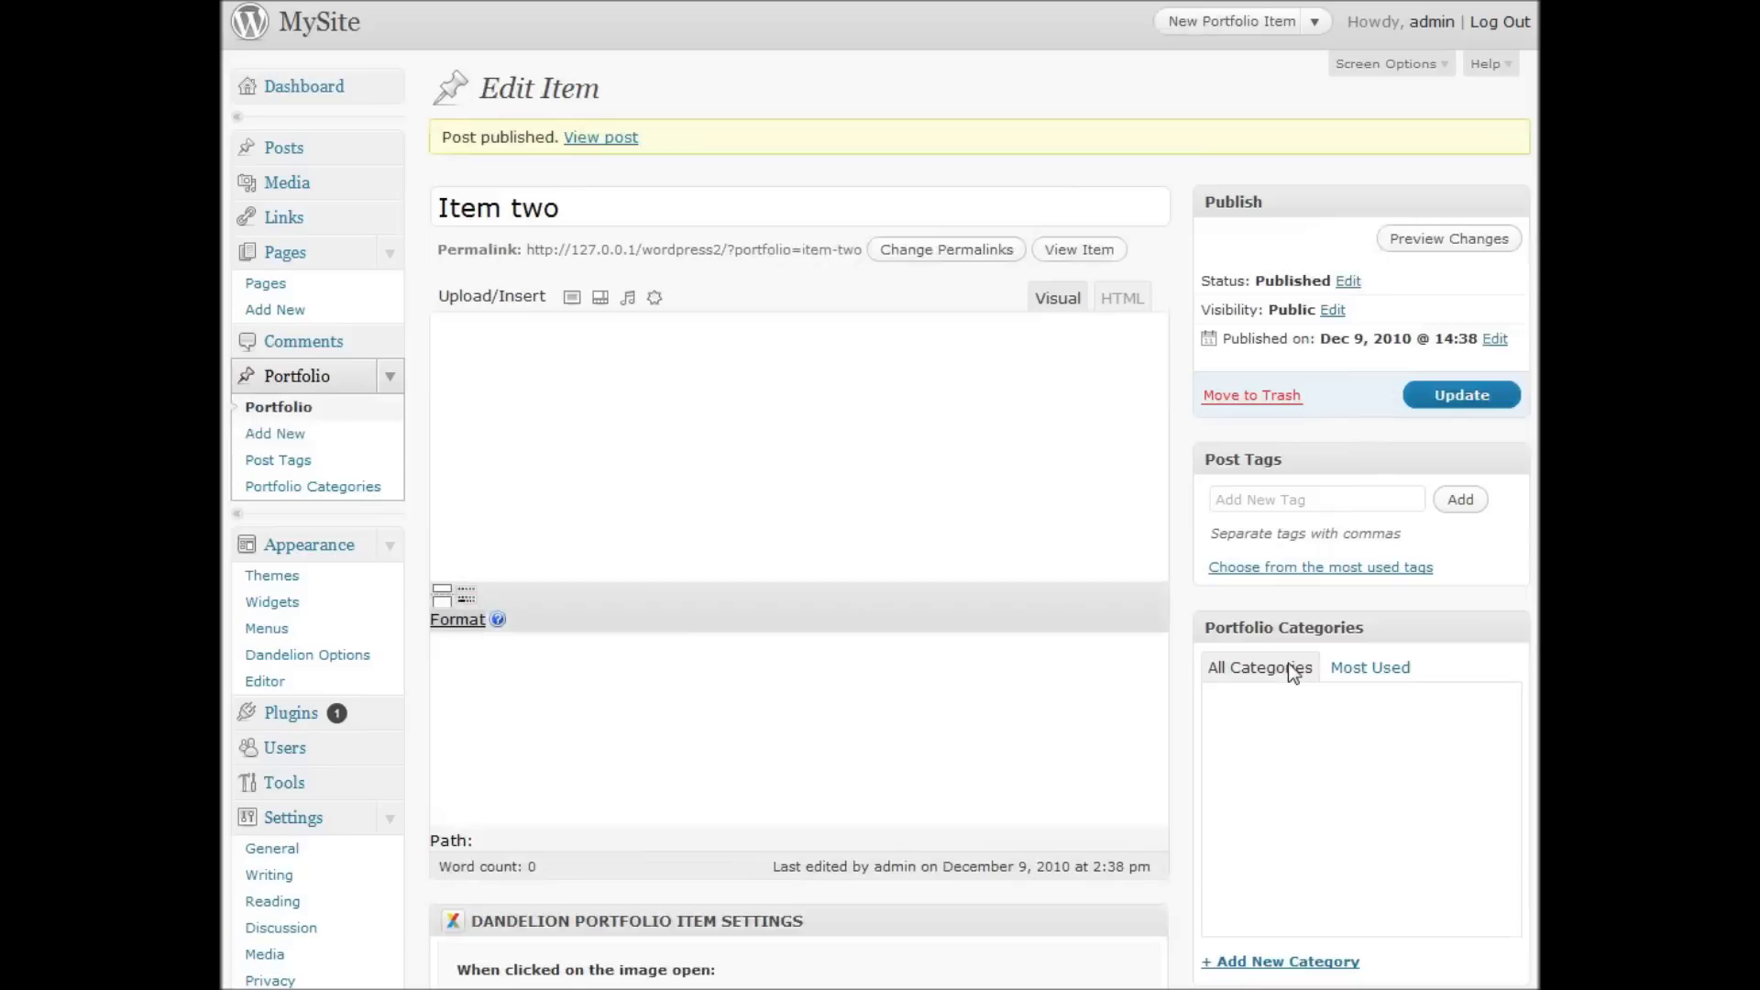
Step: Start another portfolio item titled "Item three" and upload the image portfolio_big91.jpg from the computer
left_click(290, 437)
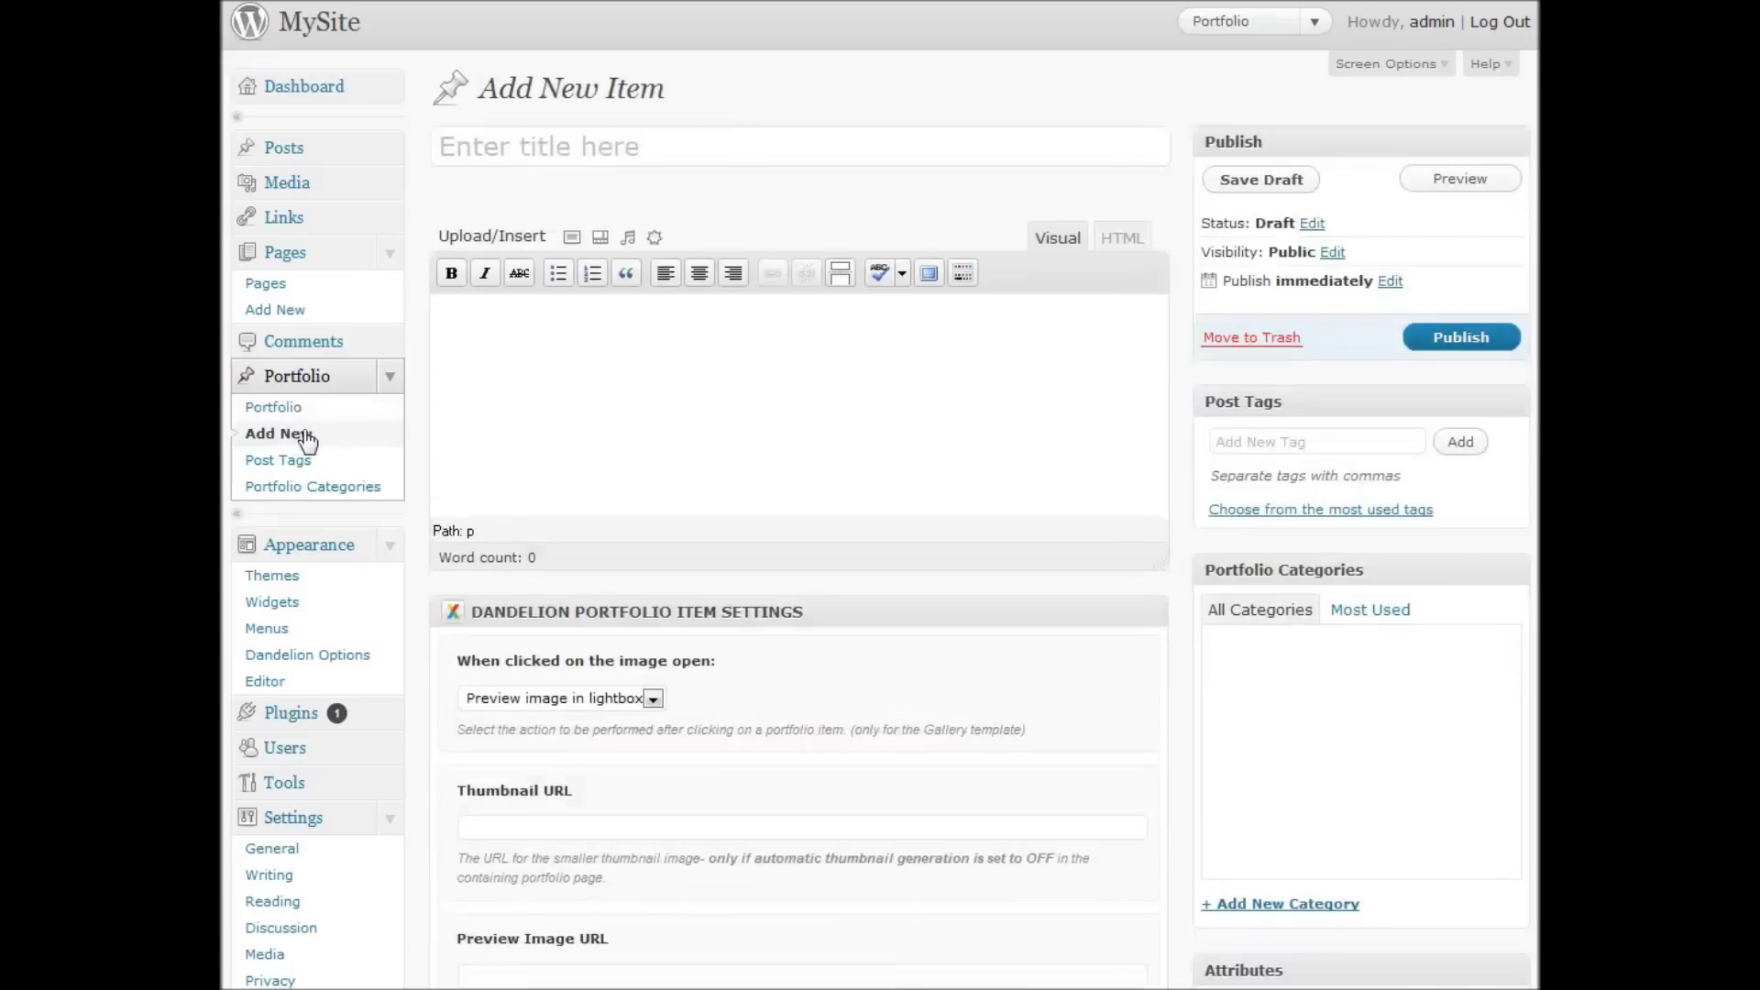
type("Item three")
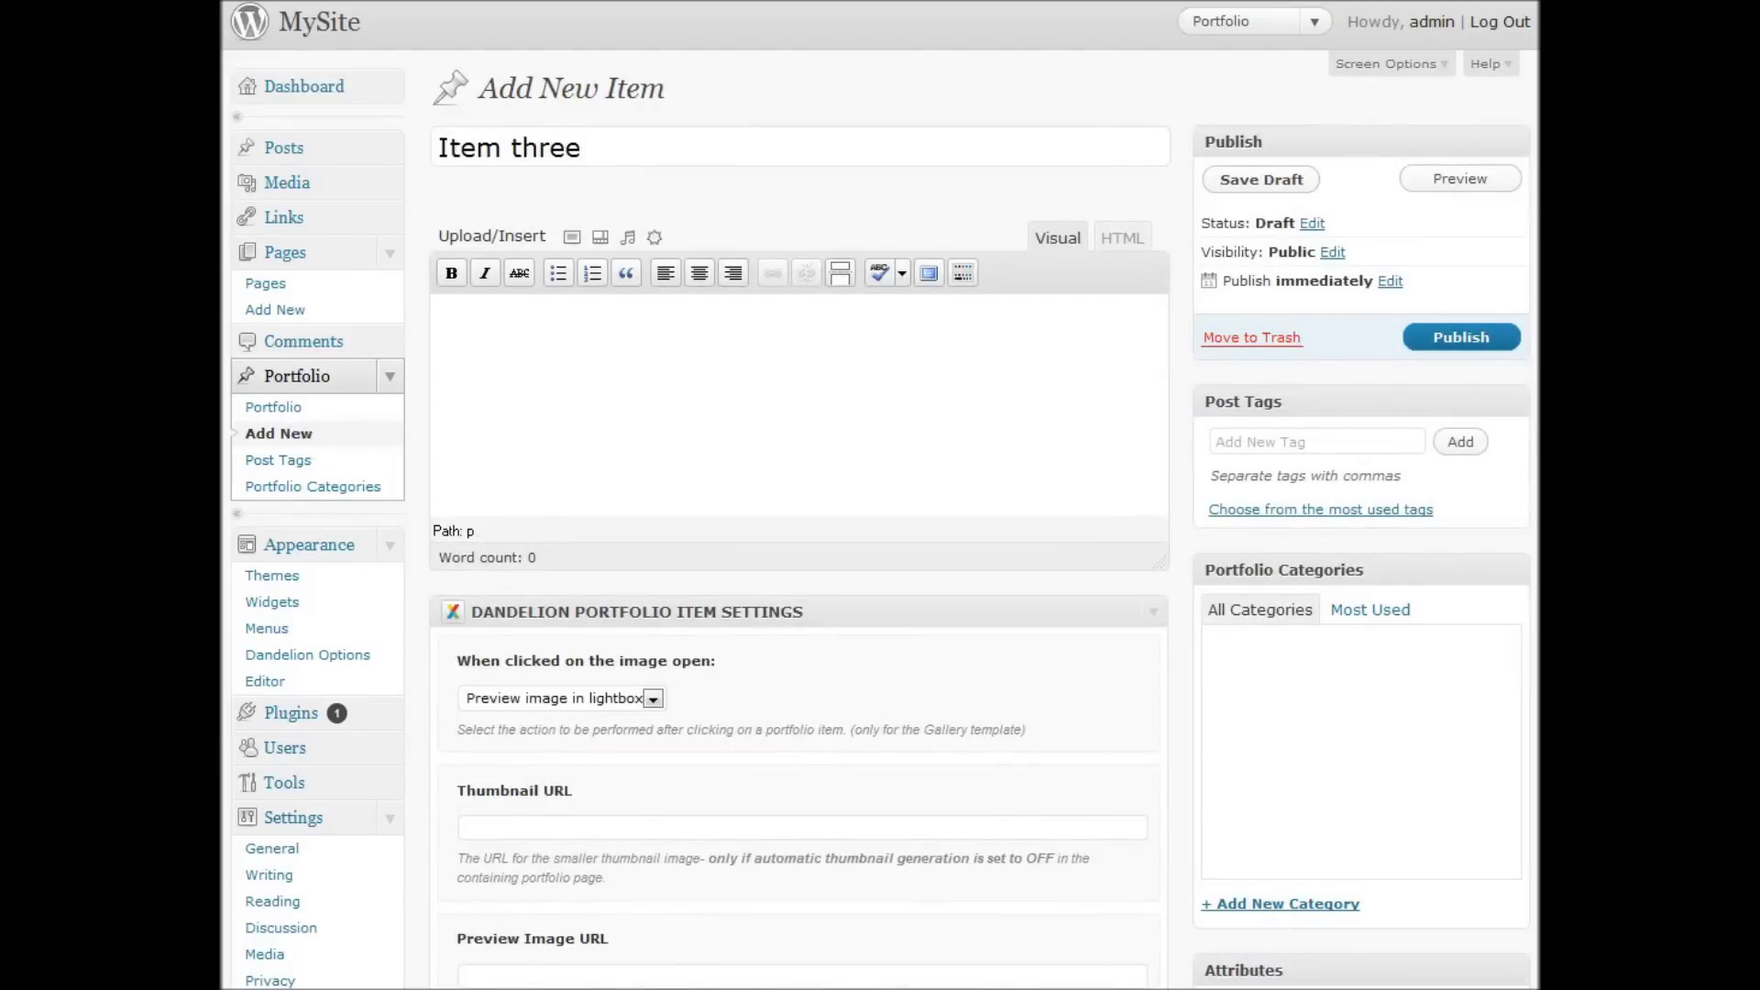
left_click(571, 236)
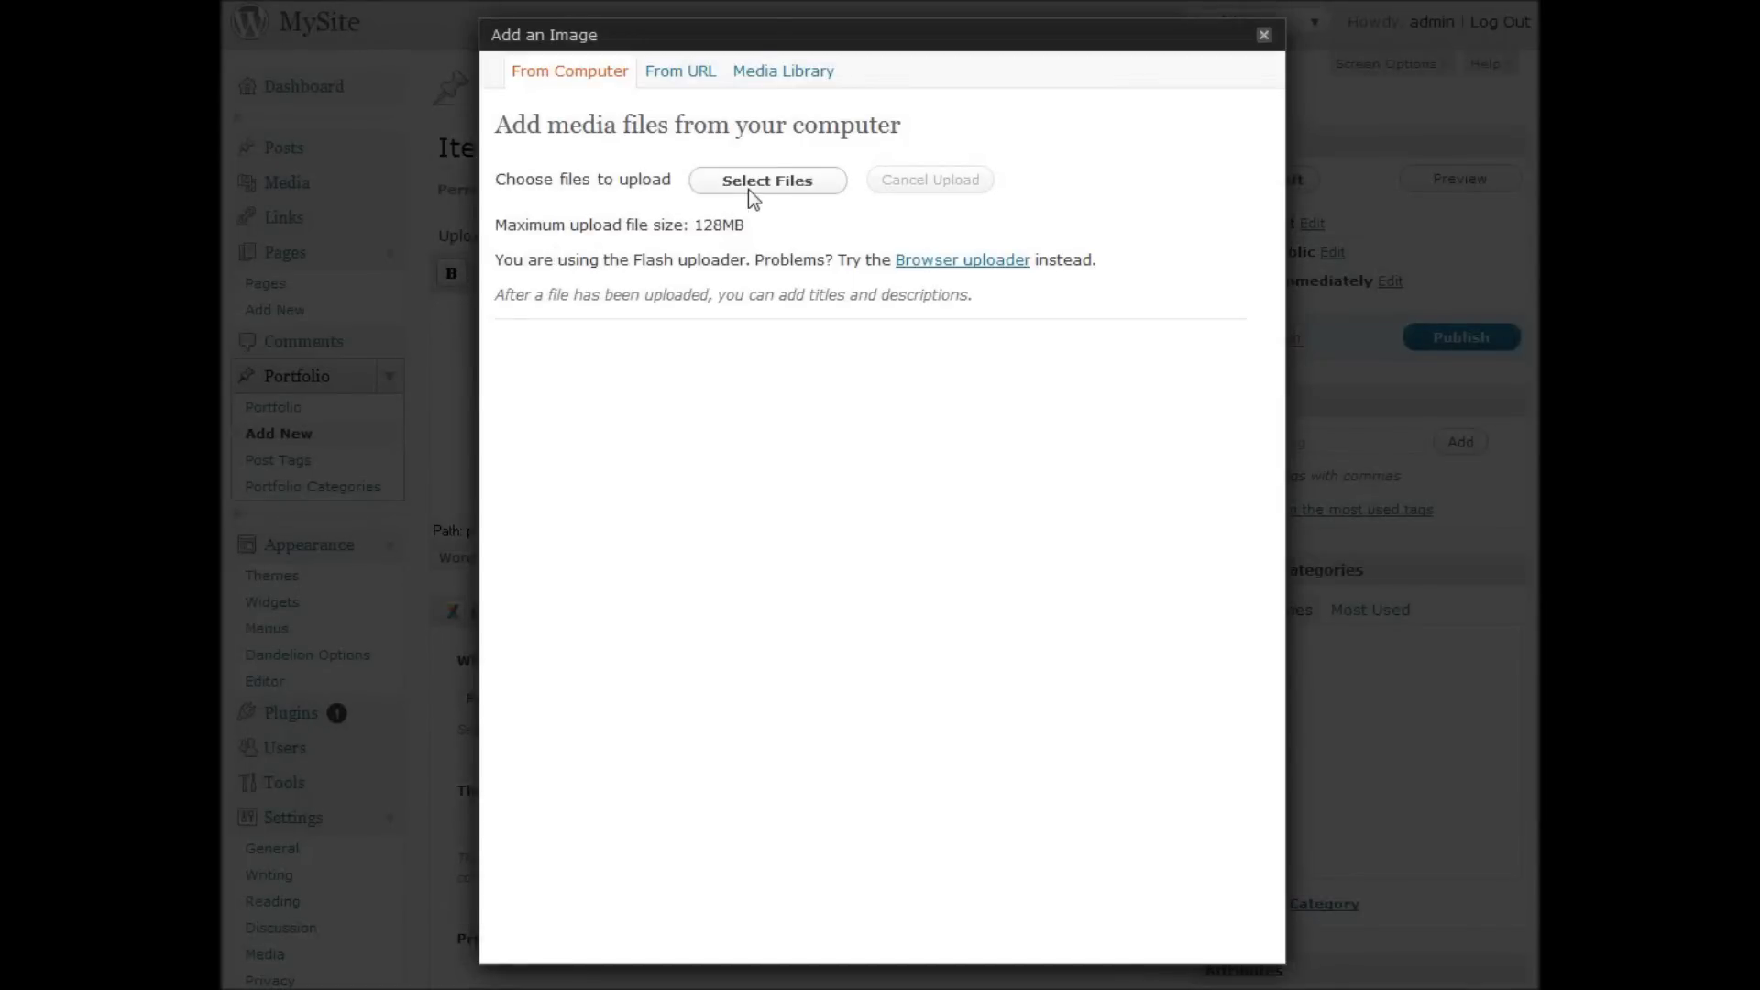
left_click(748, 189)
left_click_drag(755, 172, 757, 316)
left_click(546, 275)
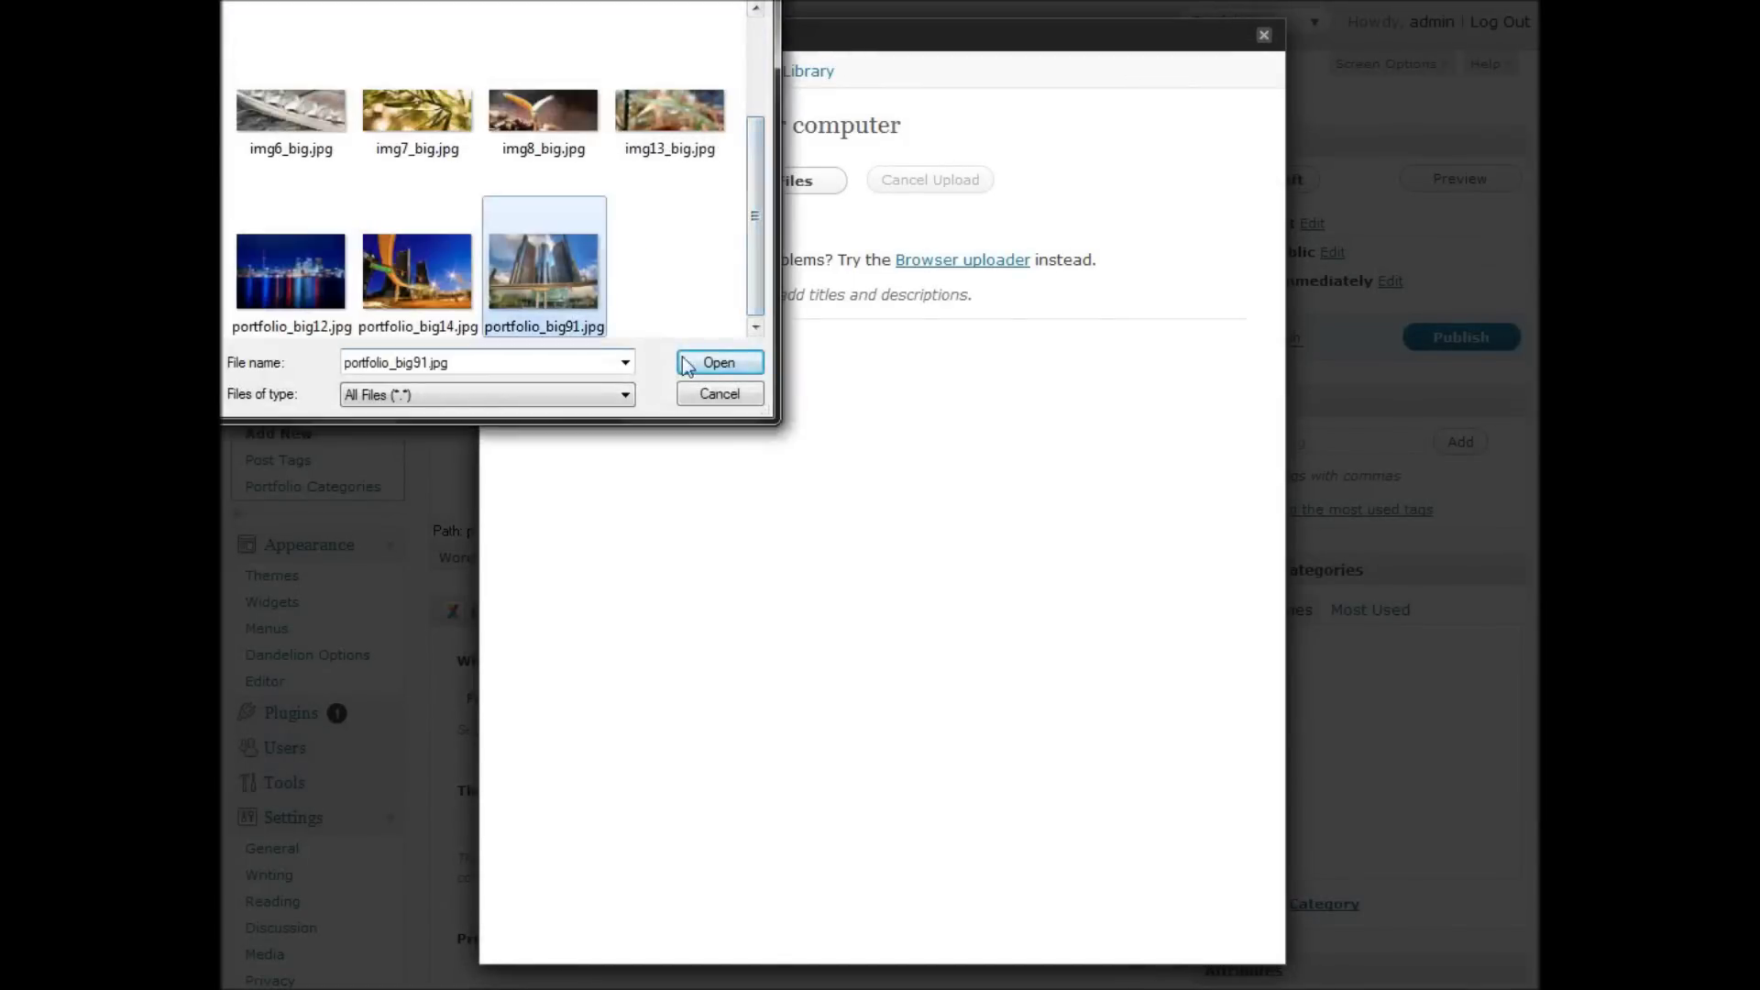
left_click(706, 363)
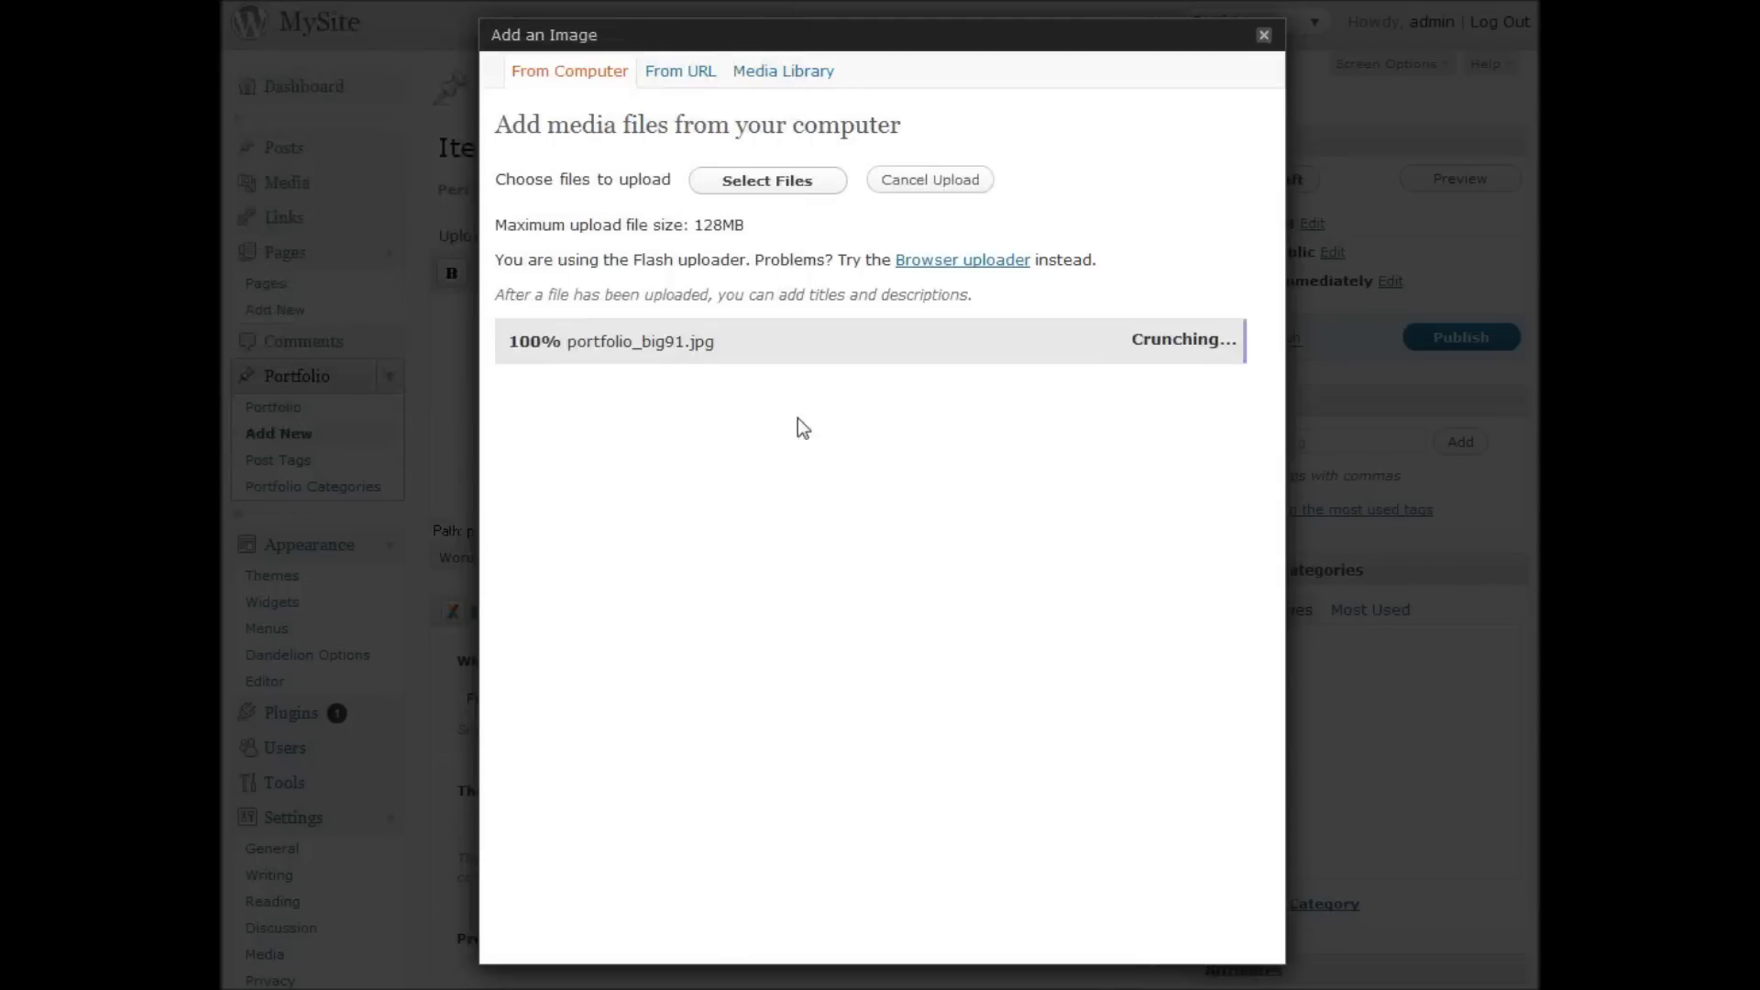
Step: Copy the link URL of the uploaded portfolio_big91.jpg and paste it as Item three's preview image URL
scroll(1014, 494, "down", 3)
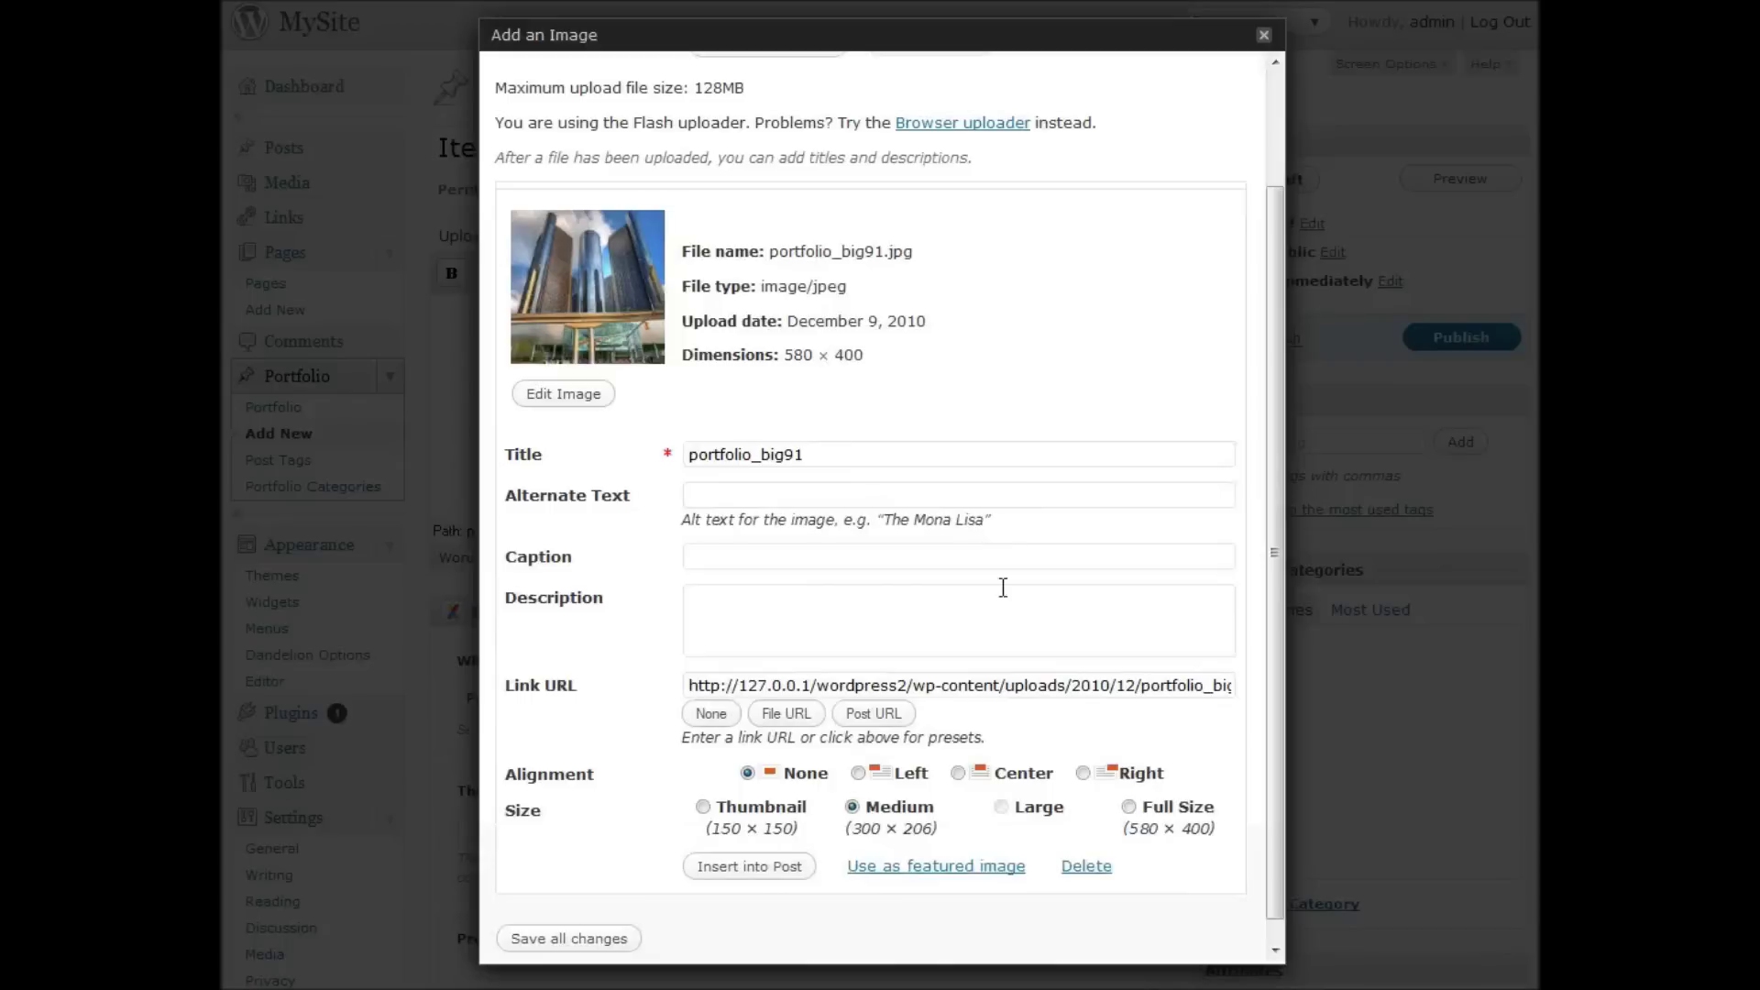
triple_click(999, 685)
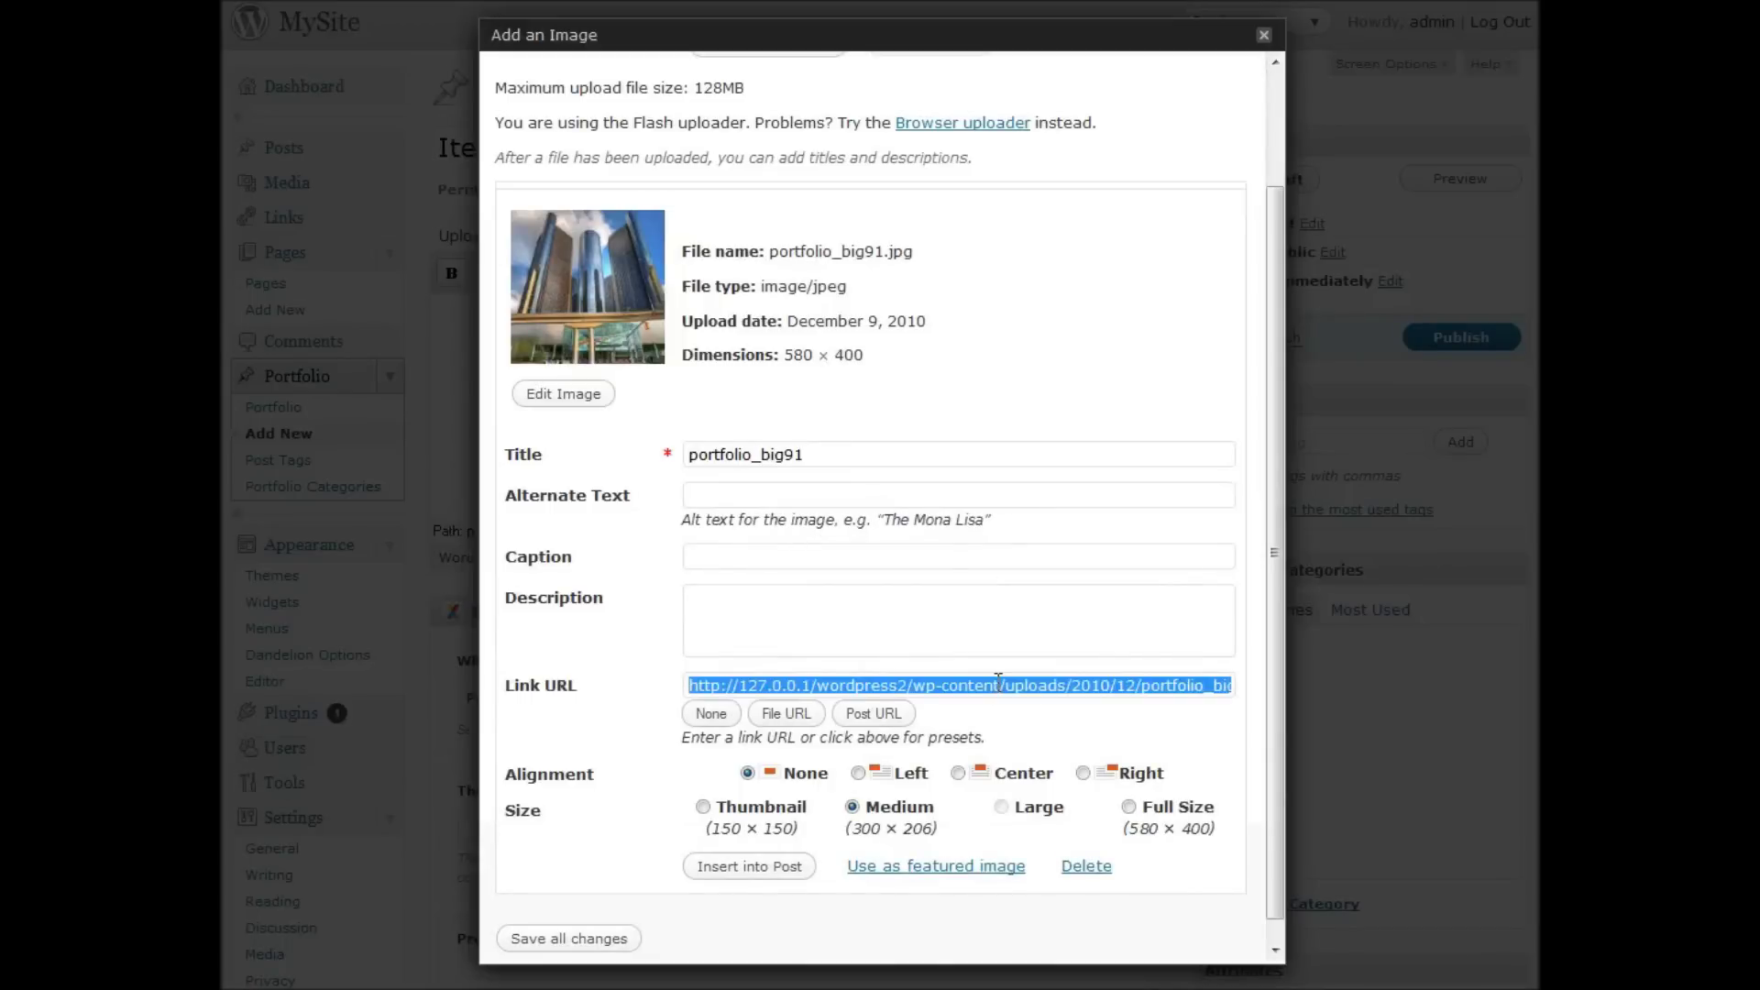
right_click(999, 685)
left_click(1069, 767)
left_click(1265, 35)
scroll(1236, 235, "down", 3)
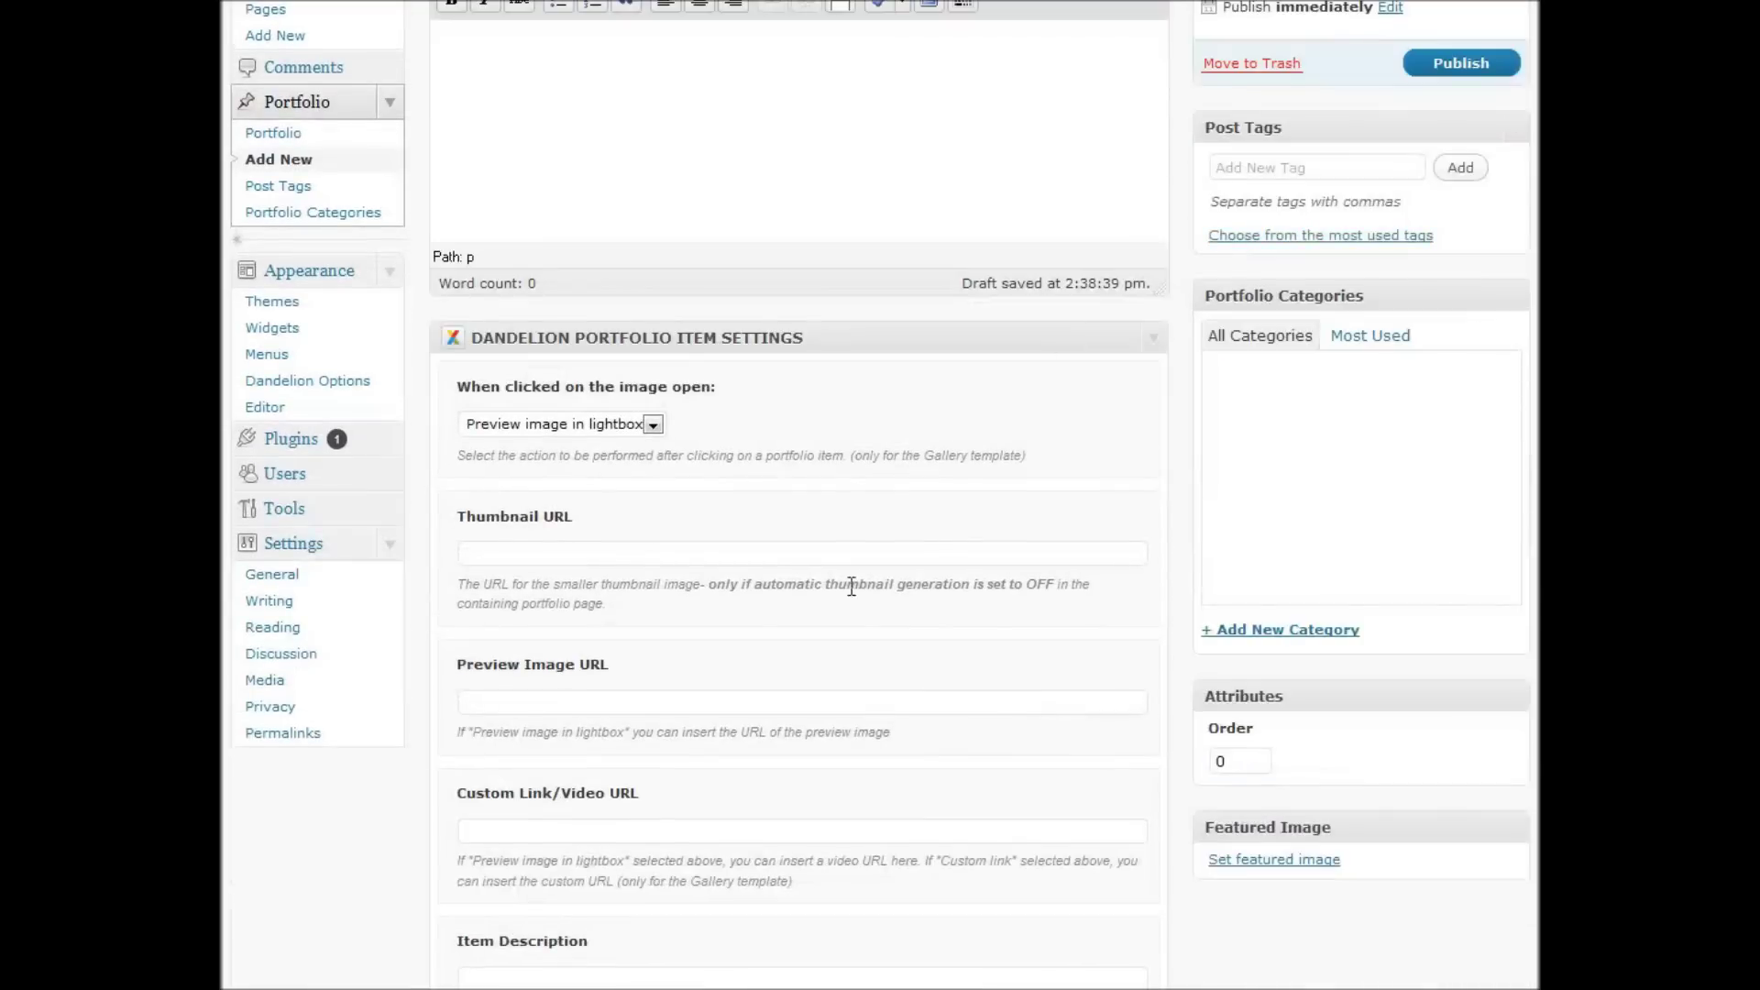
right_click(756, 699)
left_click(837, 809)
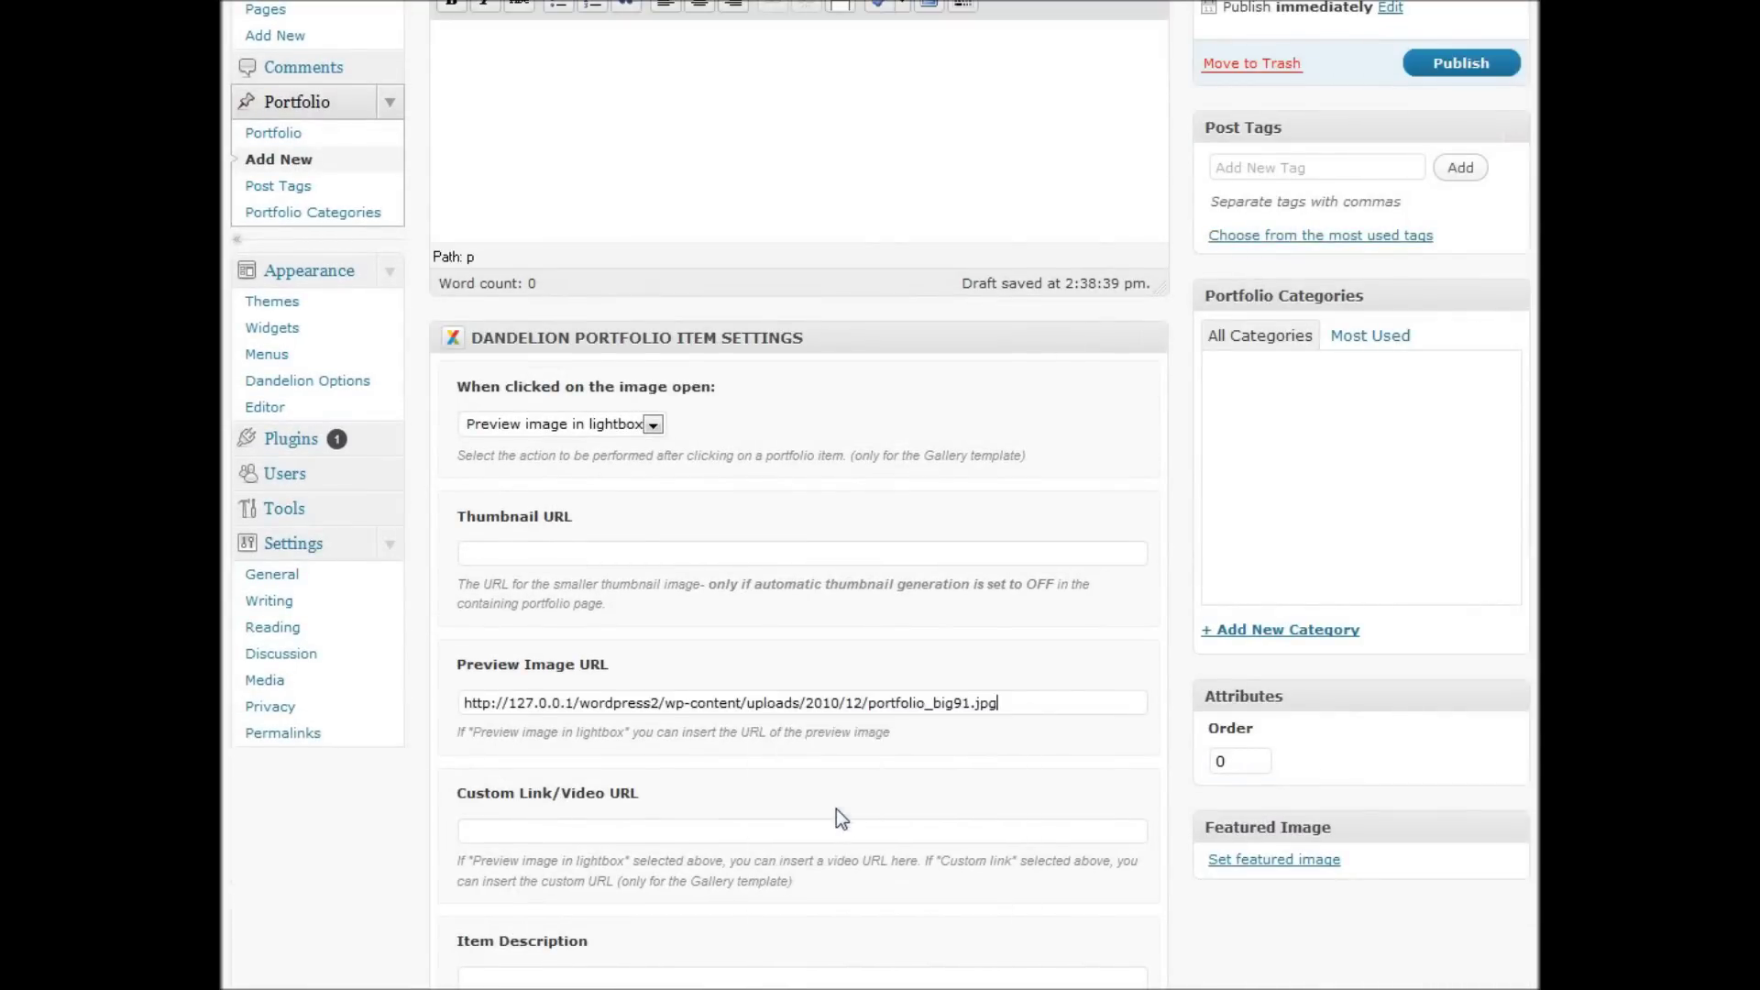
Step: Copy the first paragraph of text.txt up to "faucibus felis" into Item three's Item Description, remove the line breaks and end it with a period
scroll(915, 804, "down", 4)
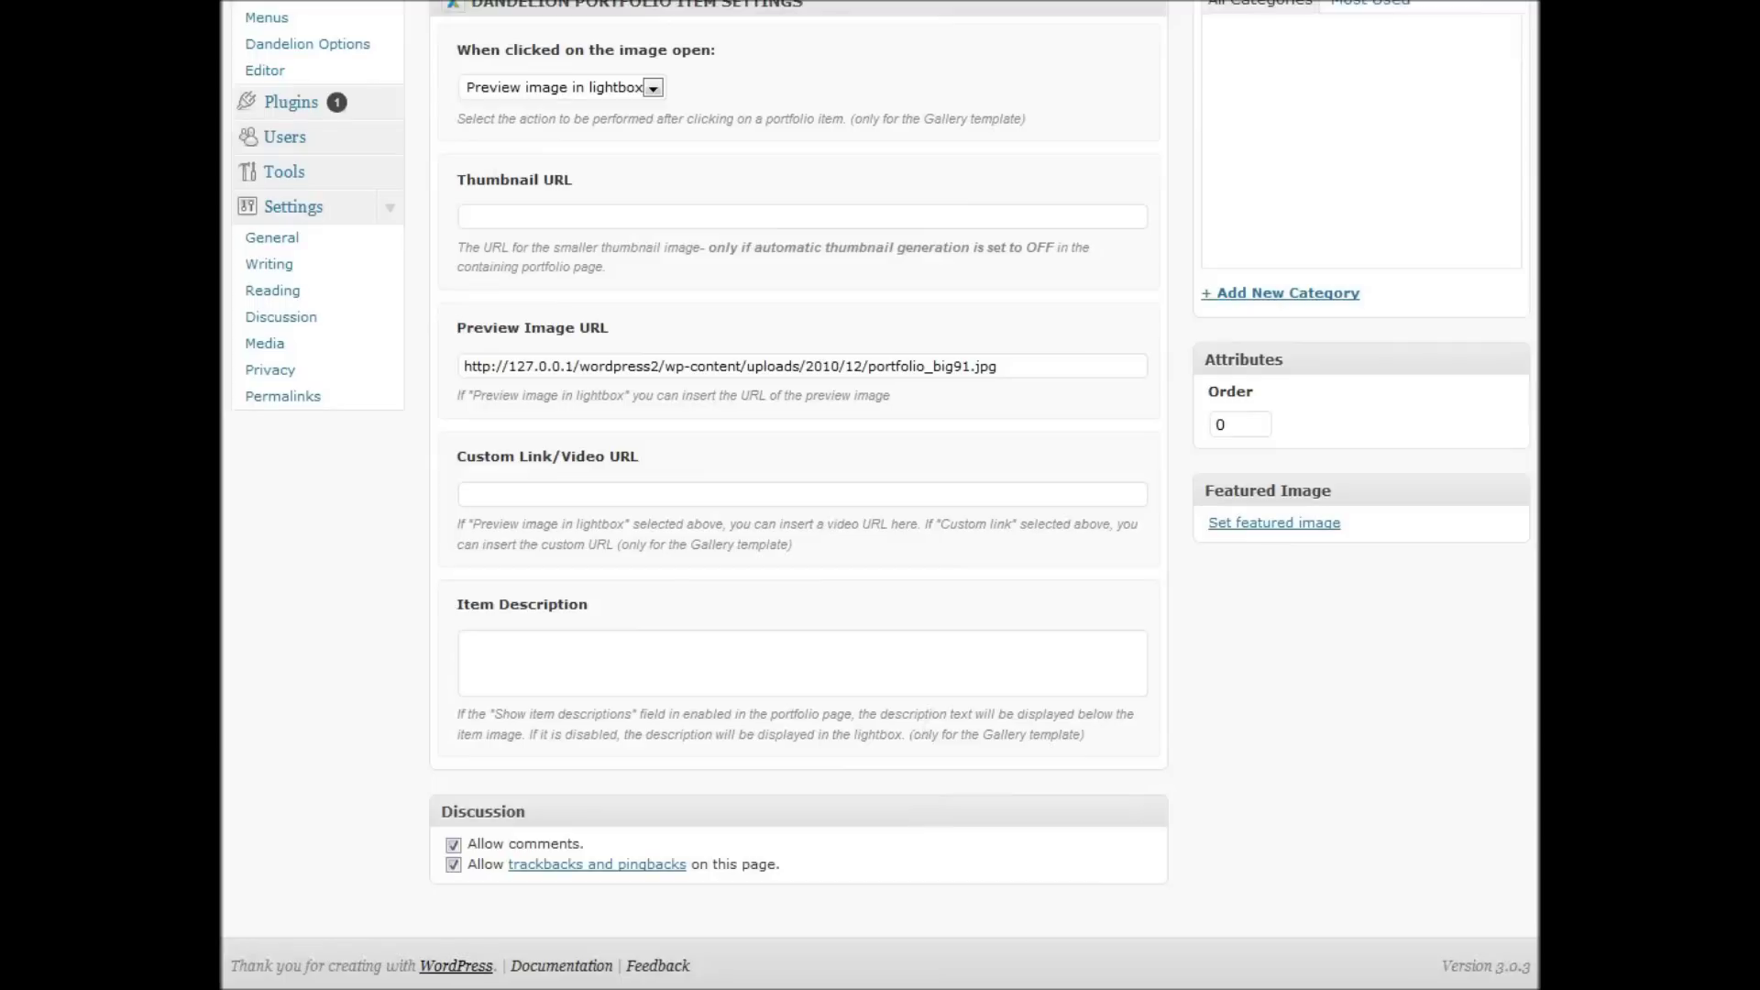
key("alt+Tab")
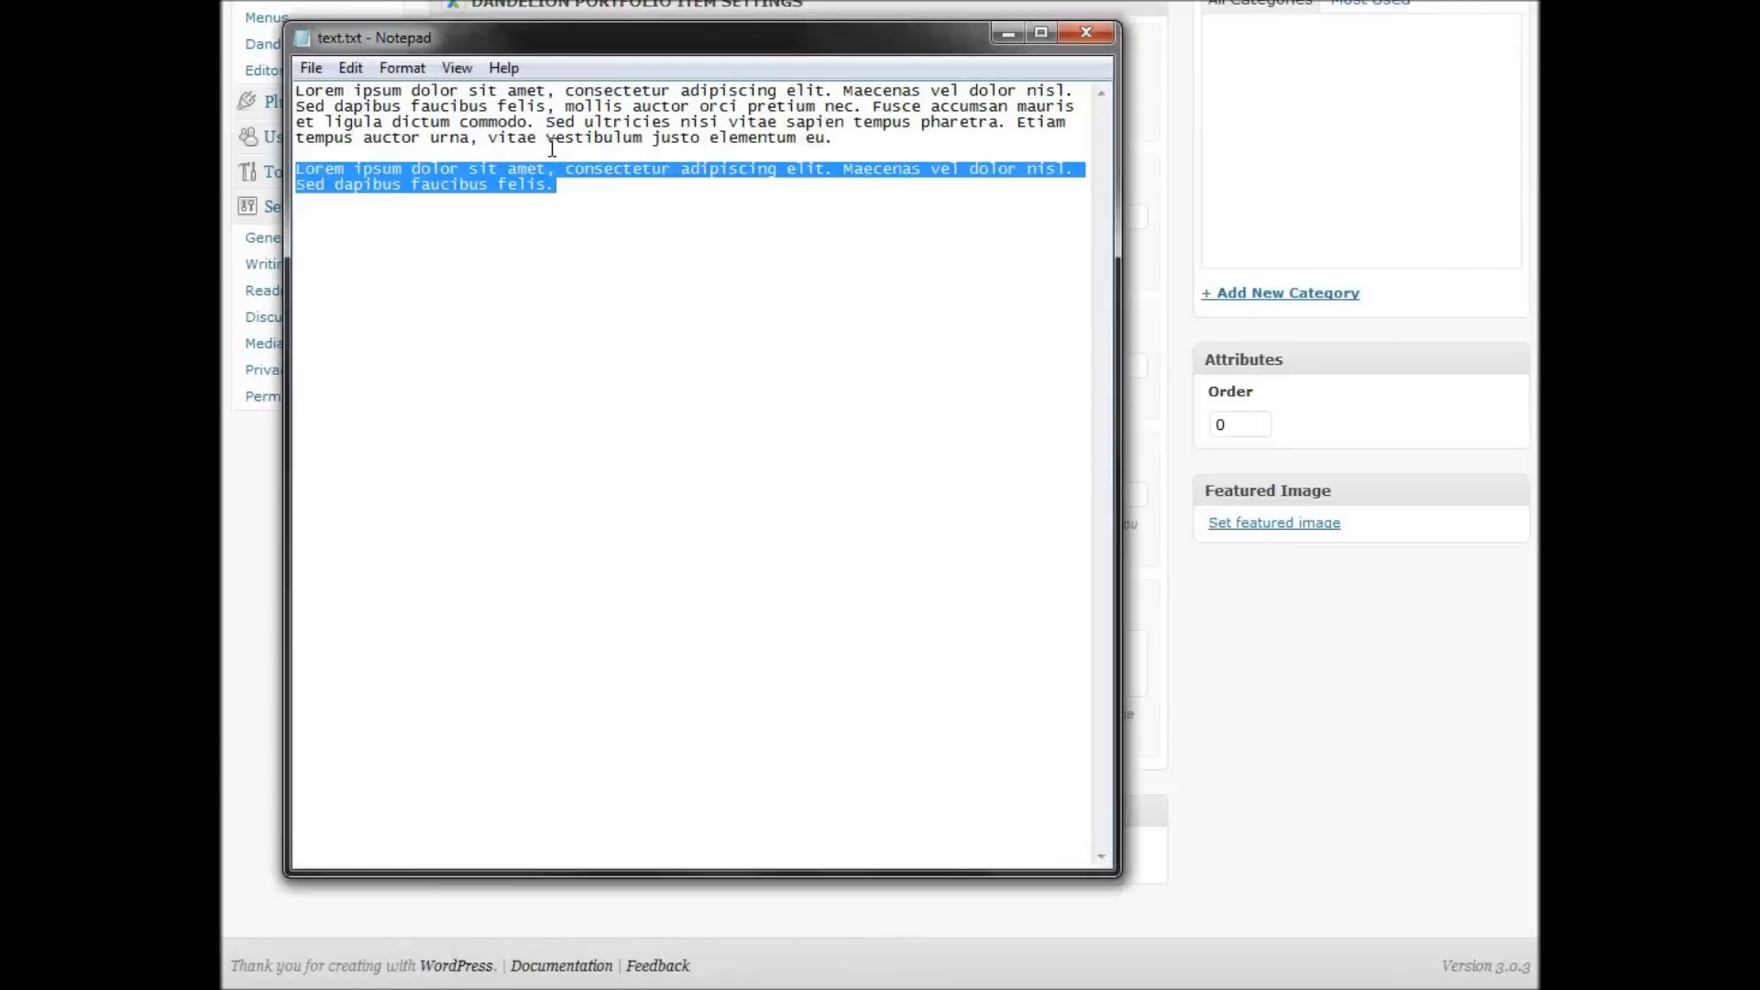
left_click_drag(296, 91, 548, 107)
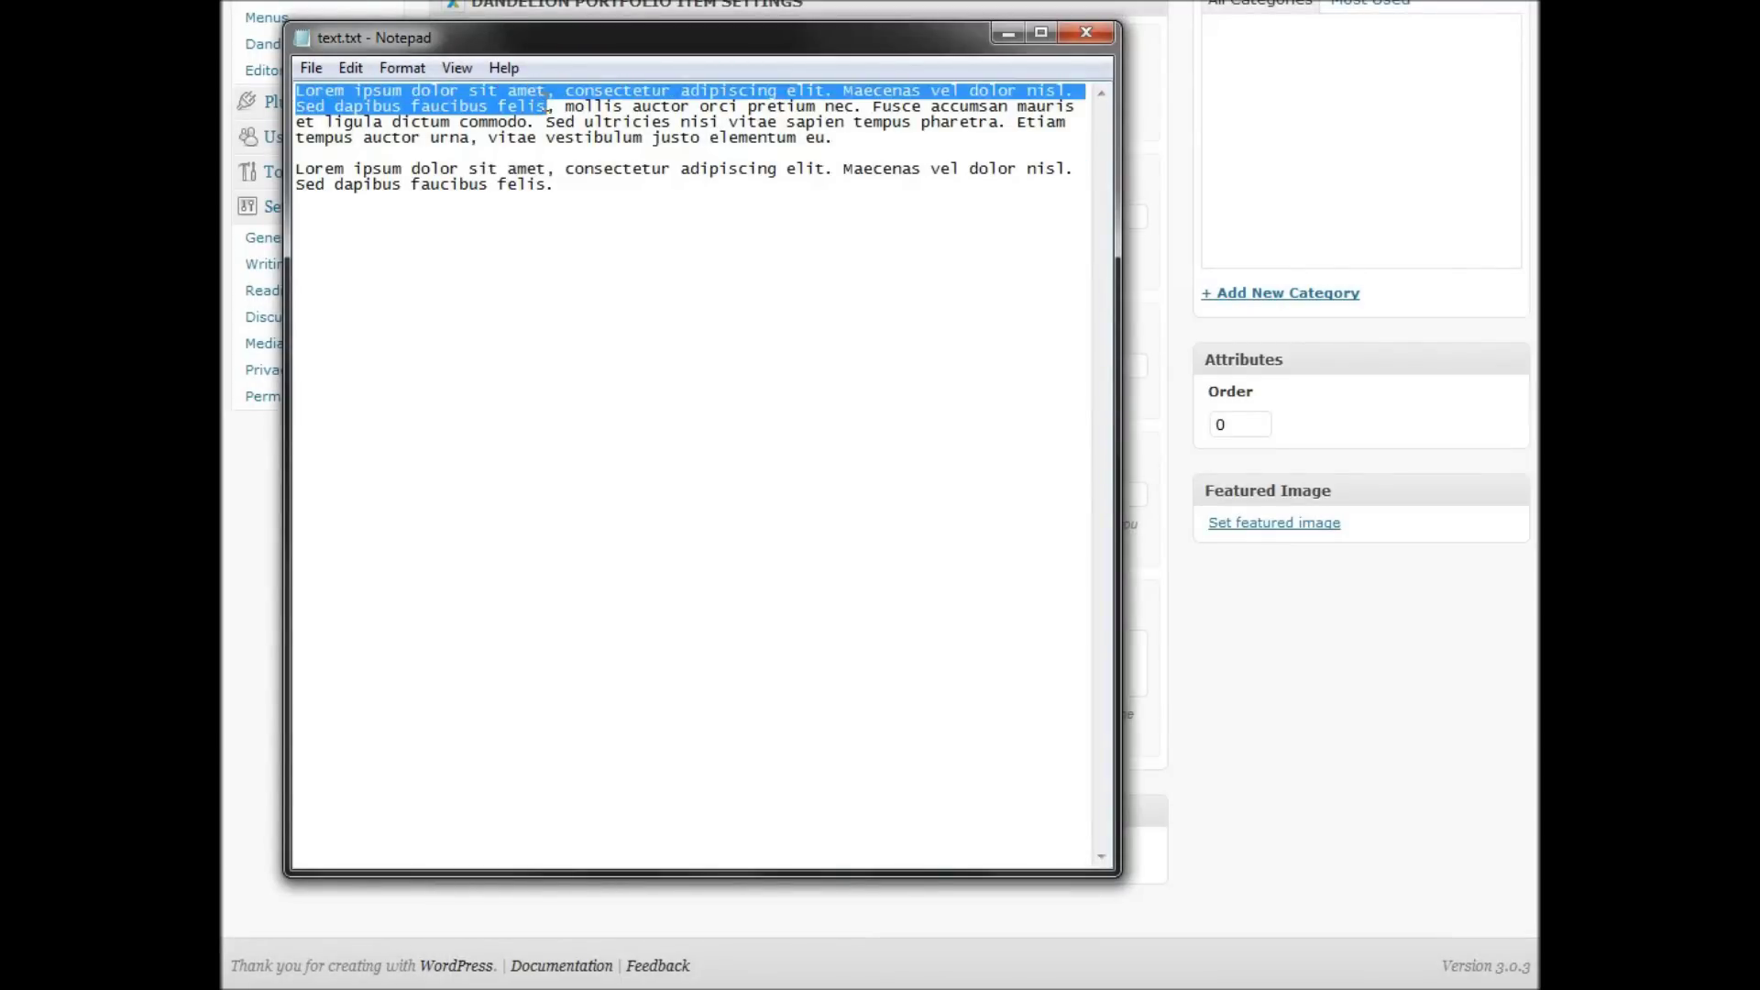
left_click(1009, 34)
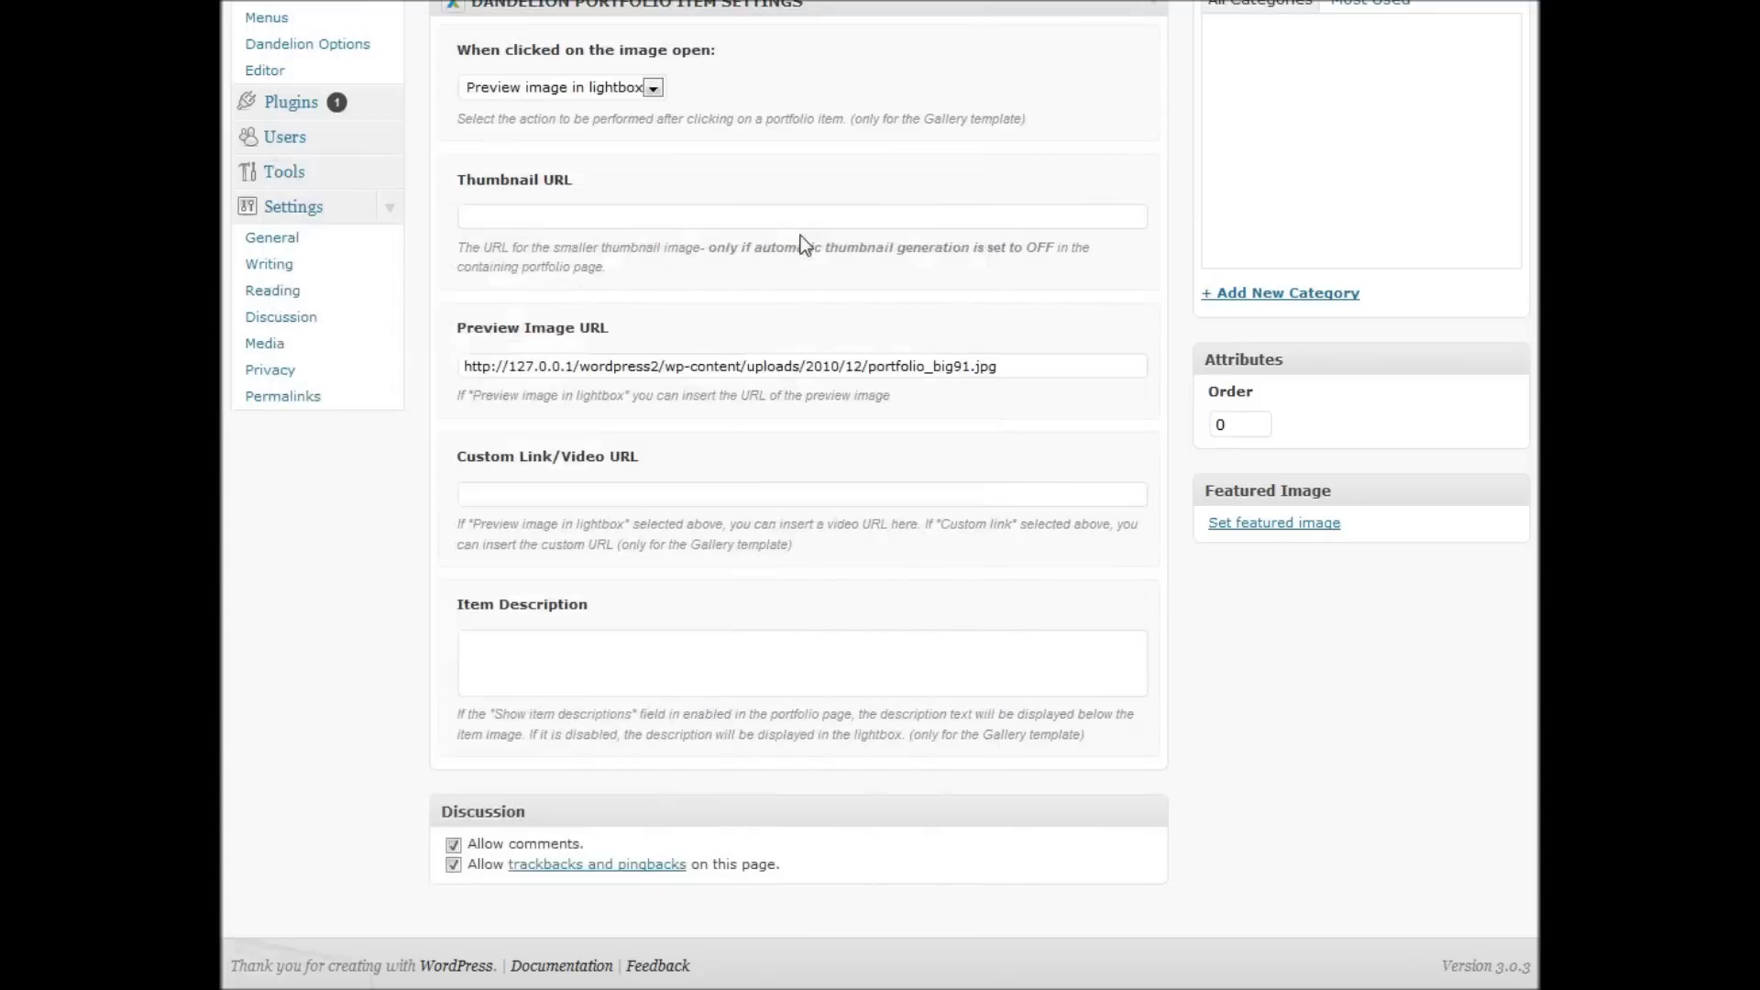
left_click(666, 679)
key("ctrl+v")
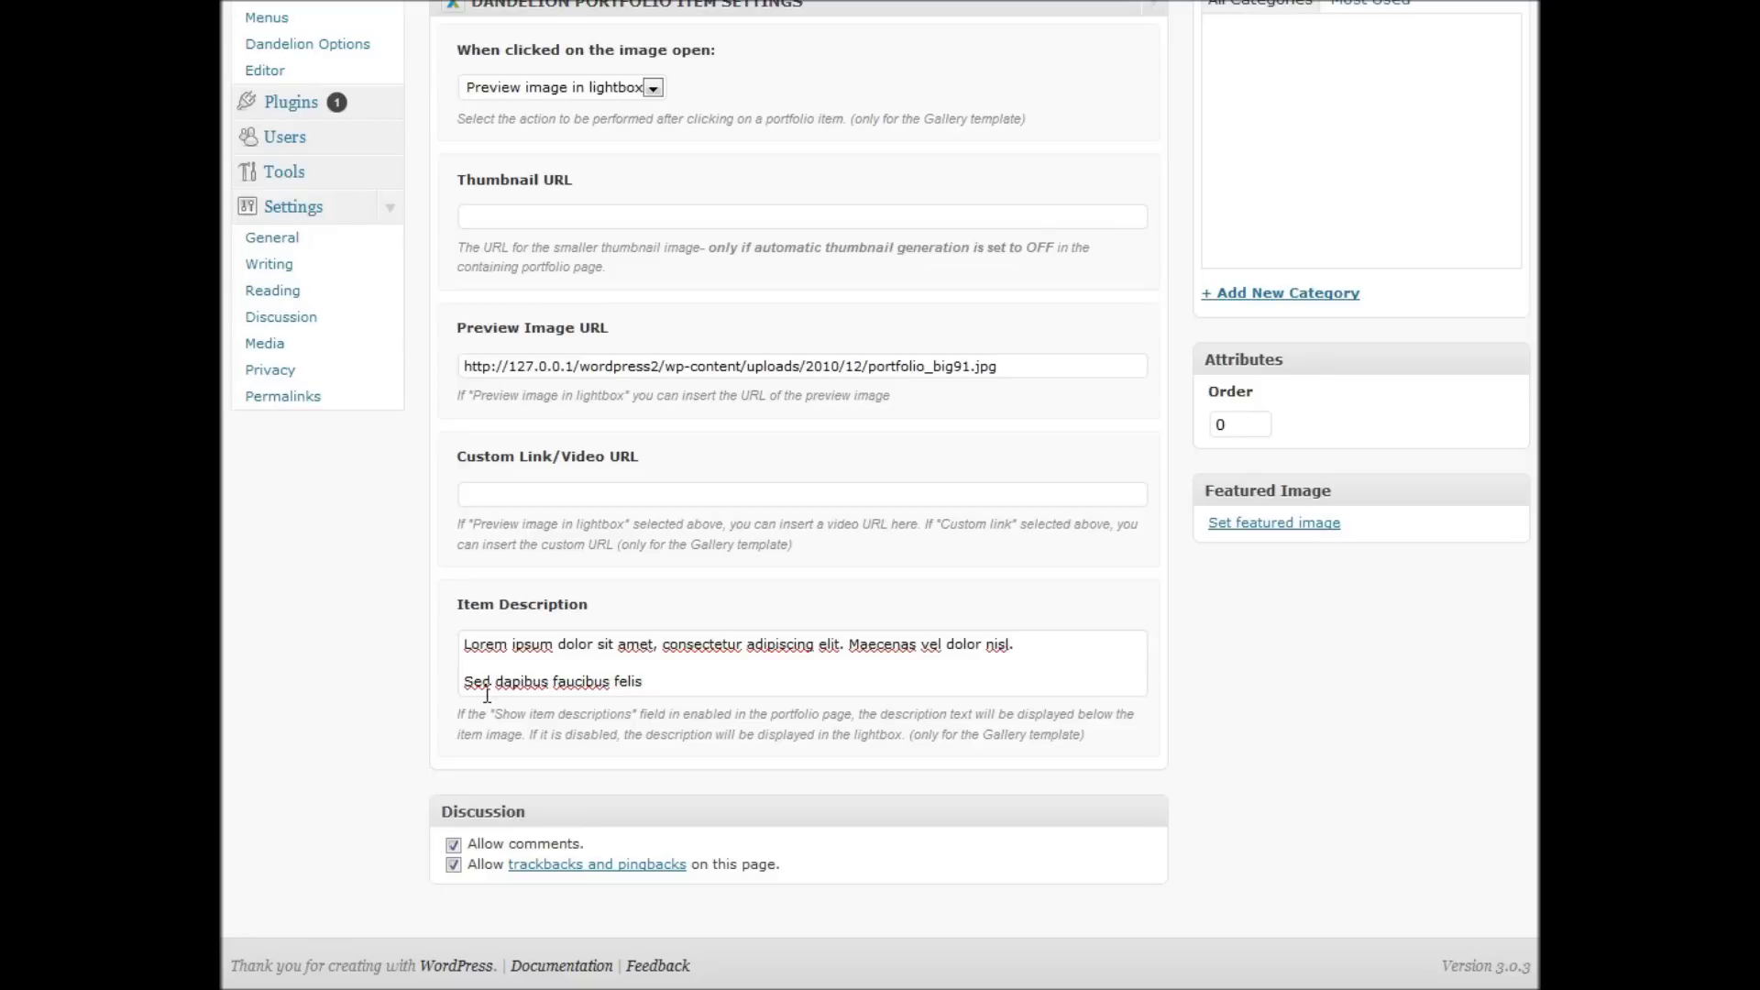
left_click(465, 679)
key("BackSpace")
key("BackSpace")
key("End")
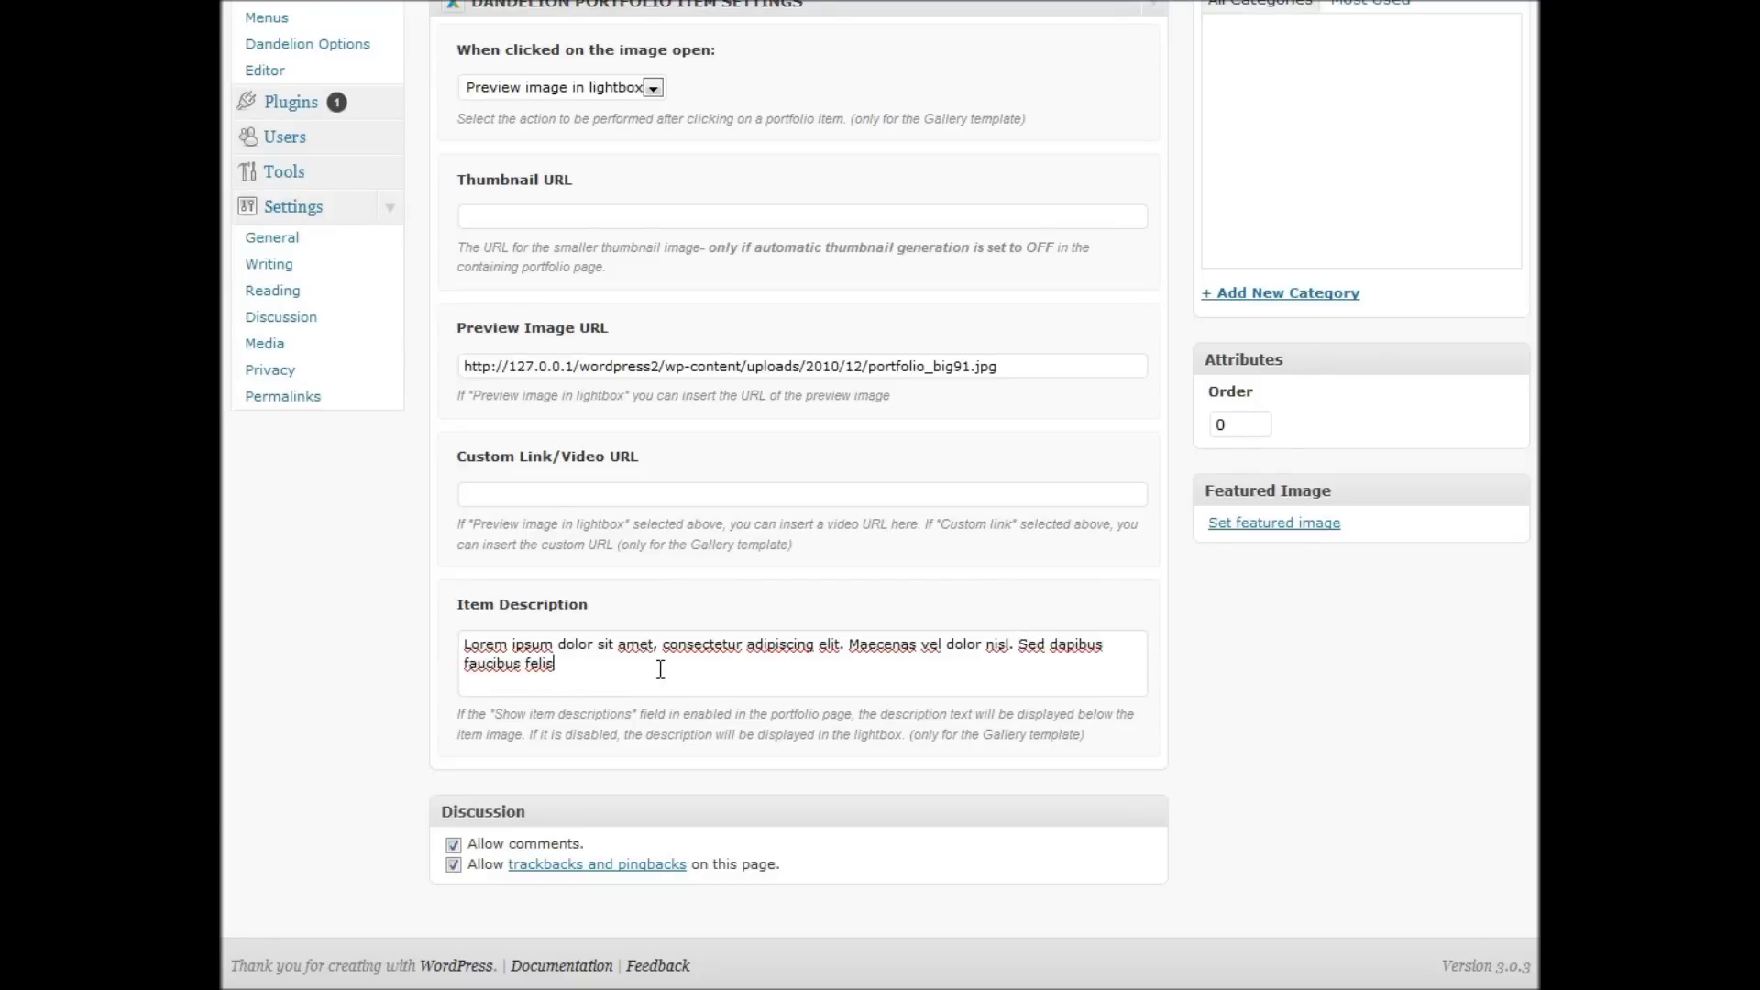
Step: Publish the portfolio item "Item three"
scroll(660, 670, "up", 6)
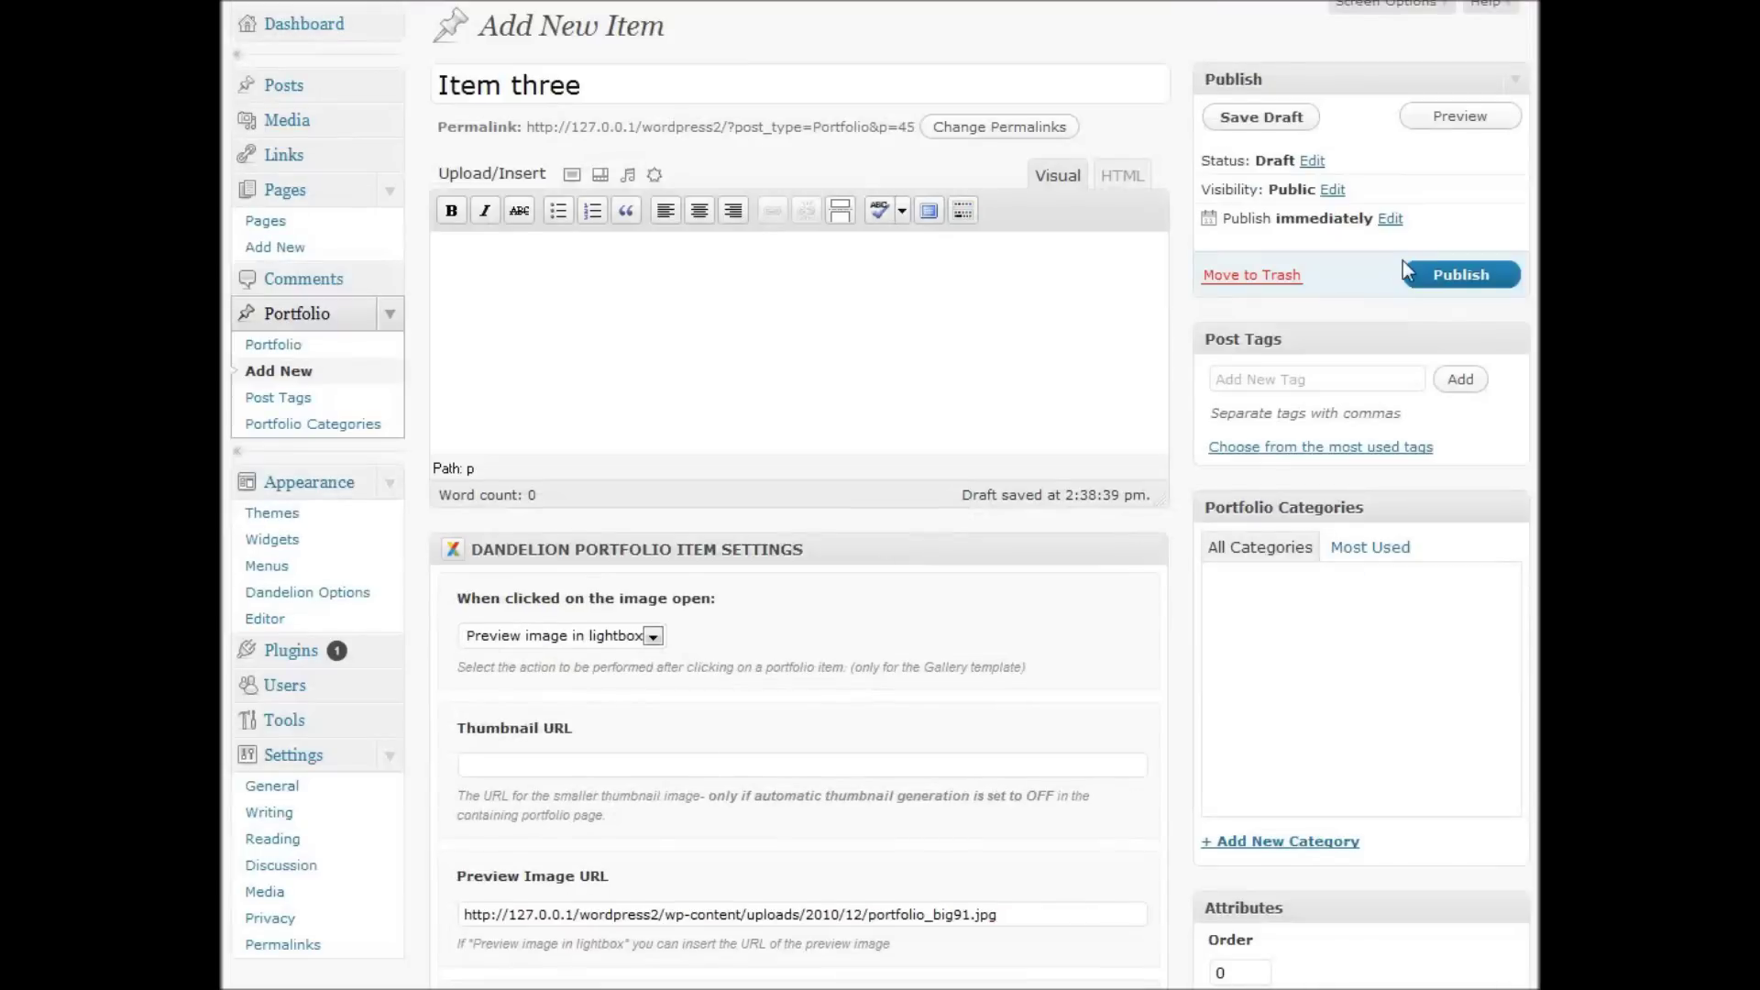
left_click(1467, 275)
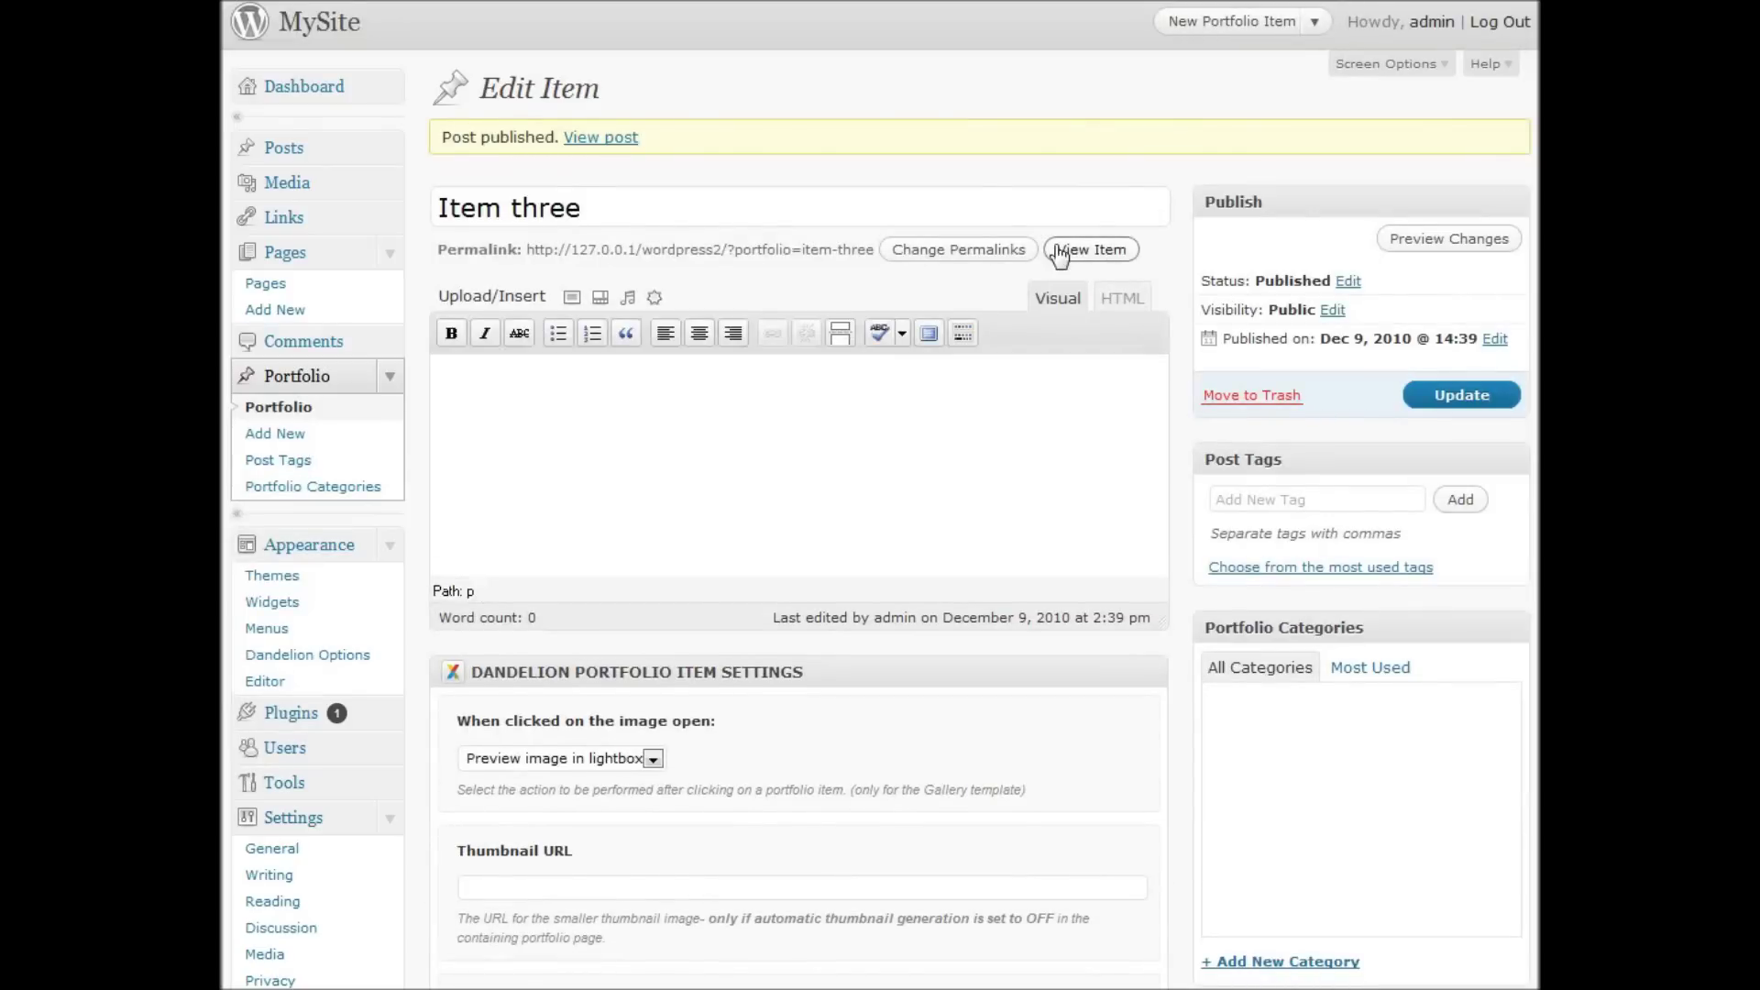
Step: Add the Gallery page to the site's Main menu and save the menu
scroll(298, 453, "down", 3)
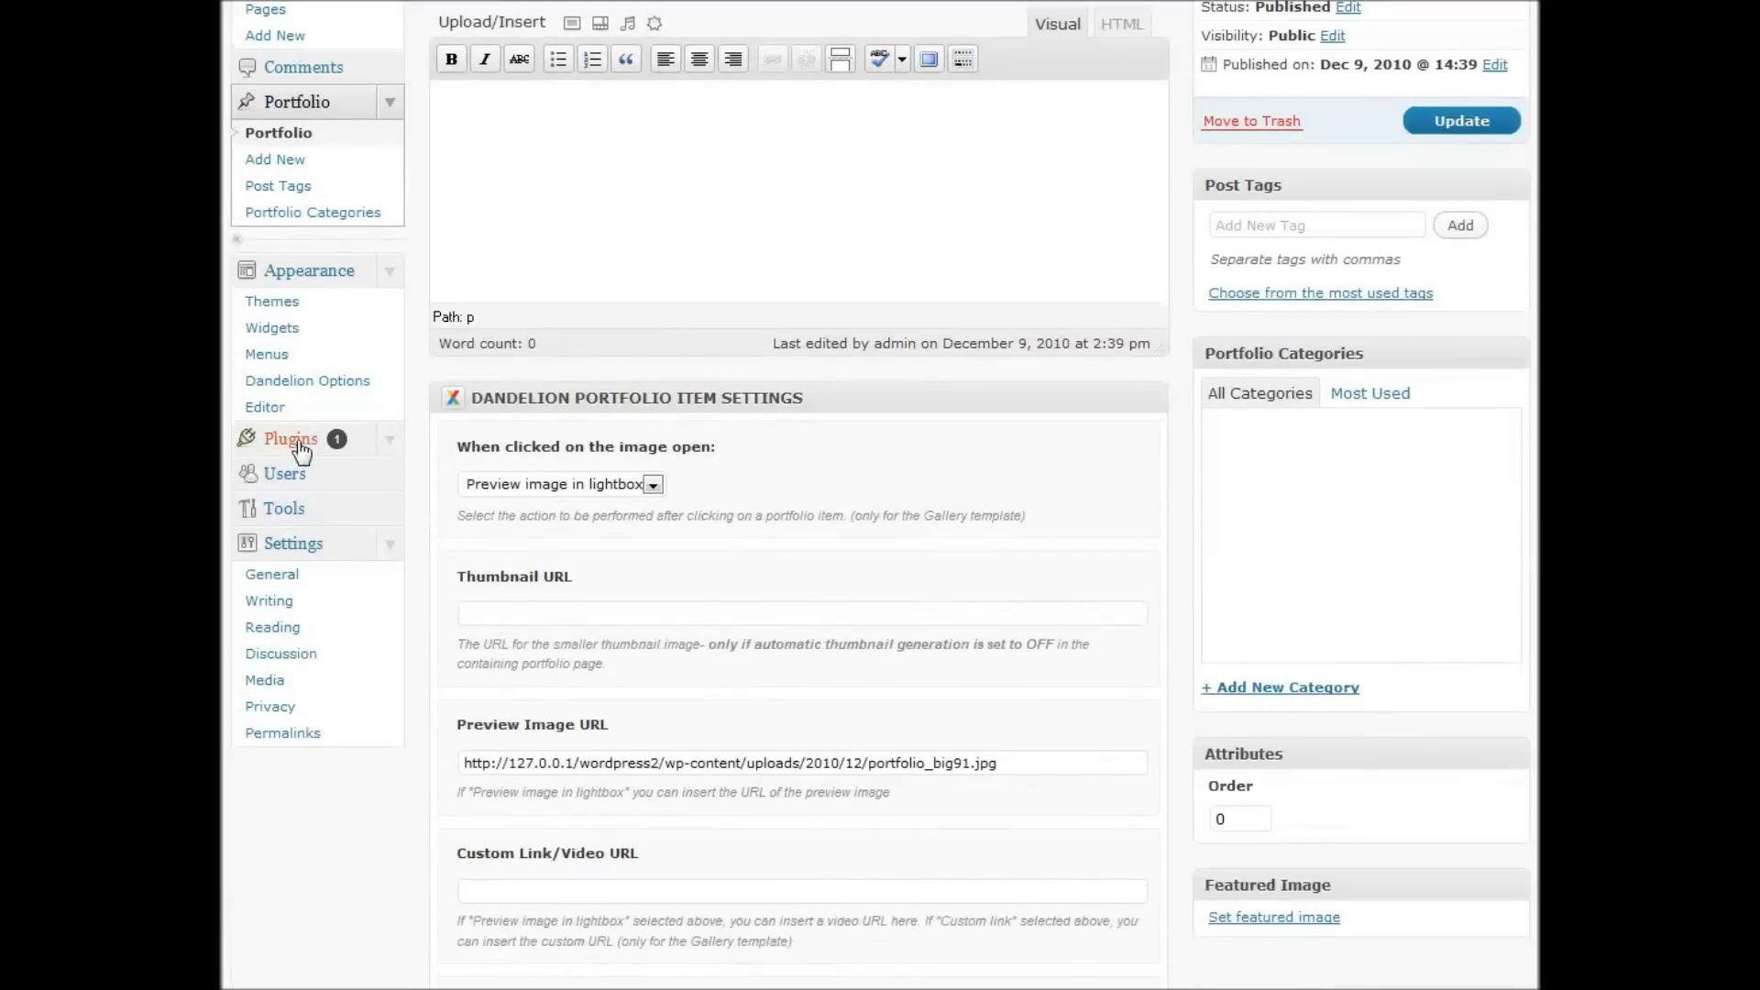
left_click(271, 356)
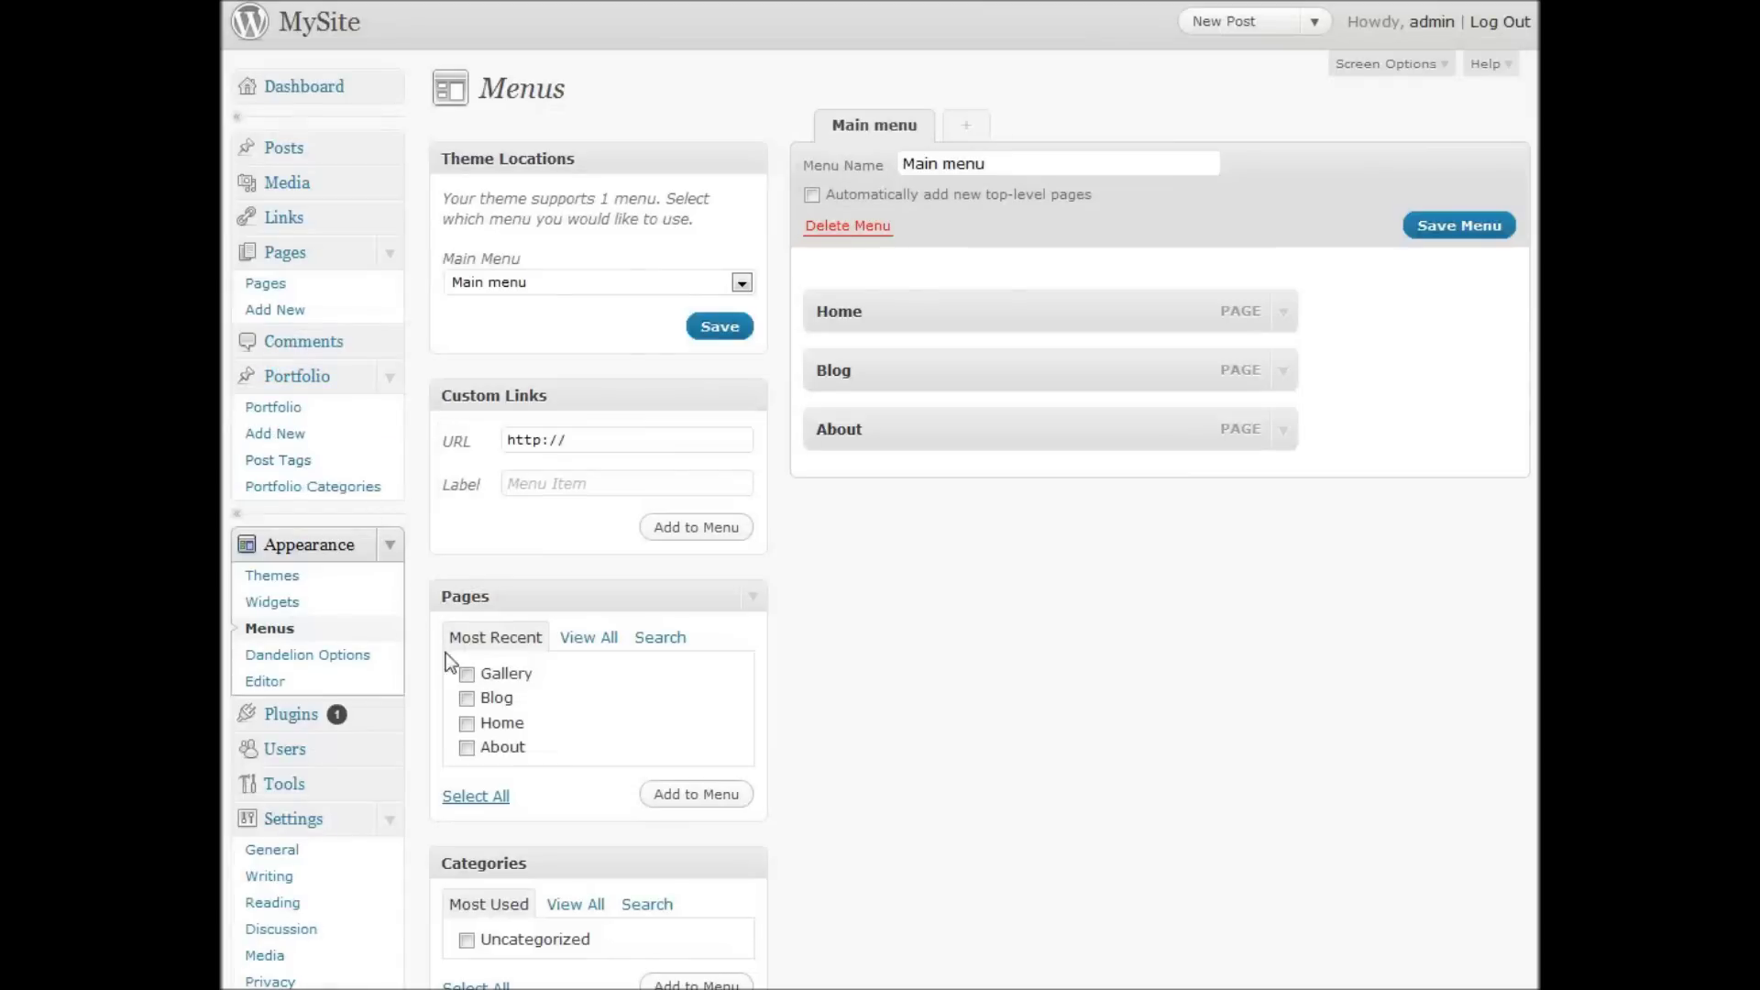
left_click(465, 676)
left_click(722, 796)
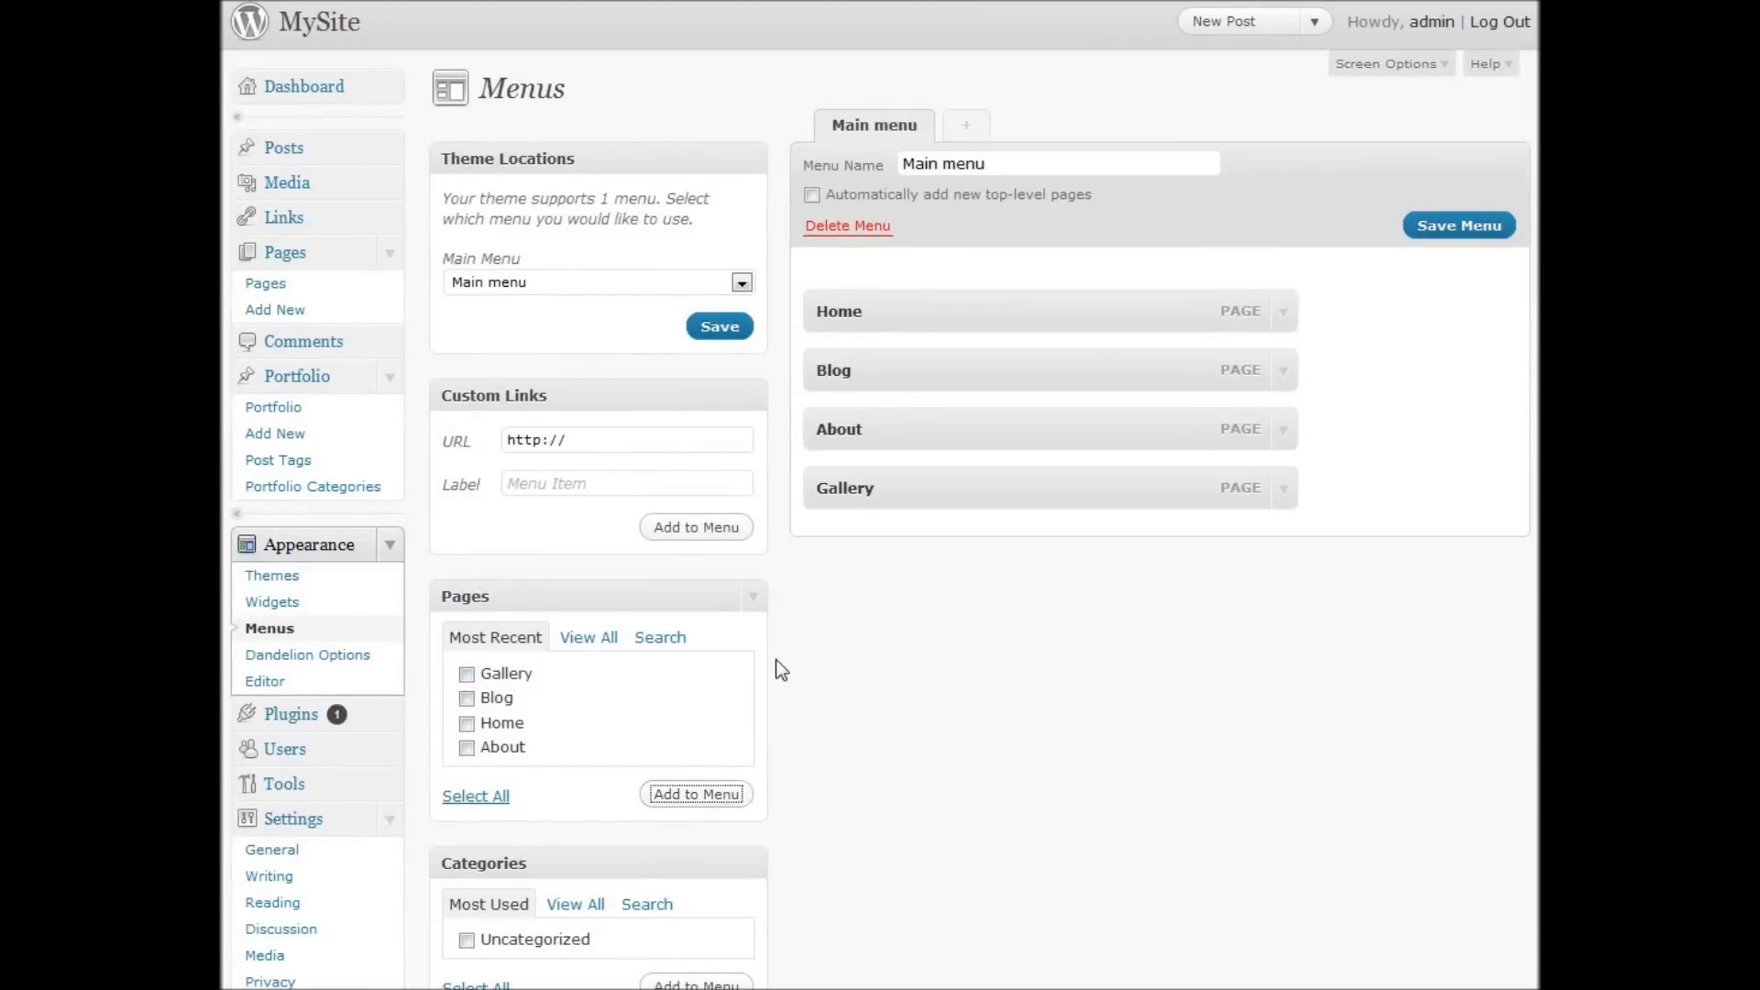
left_click(1450, 229)
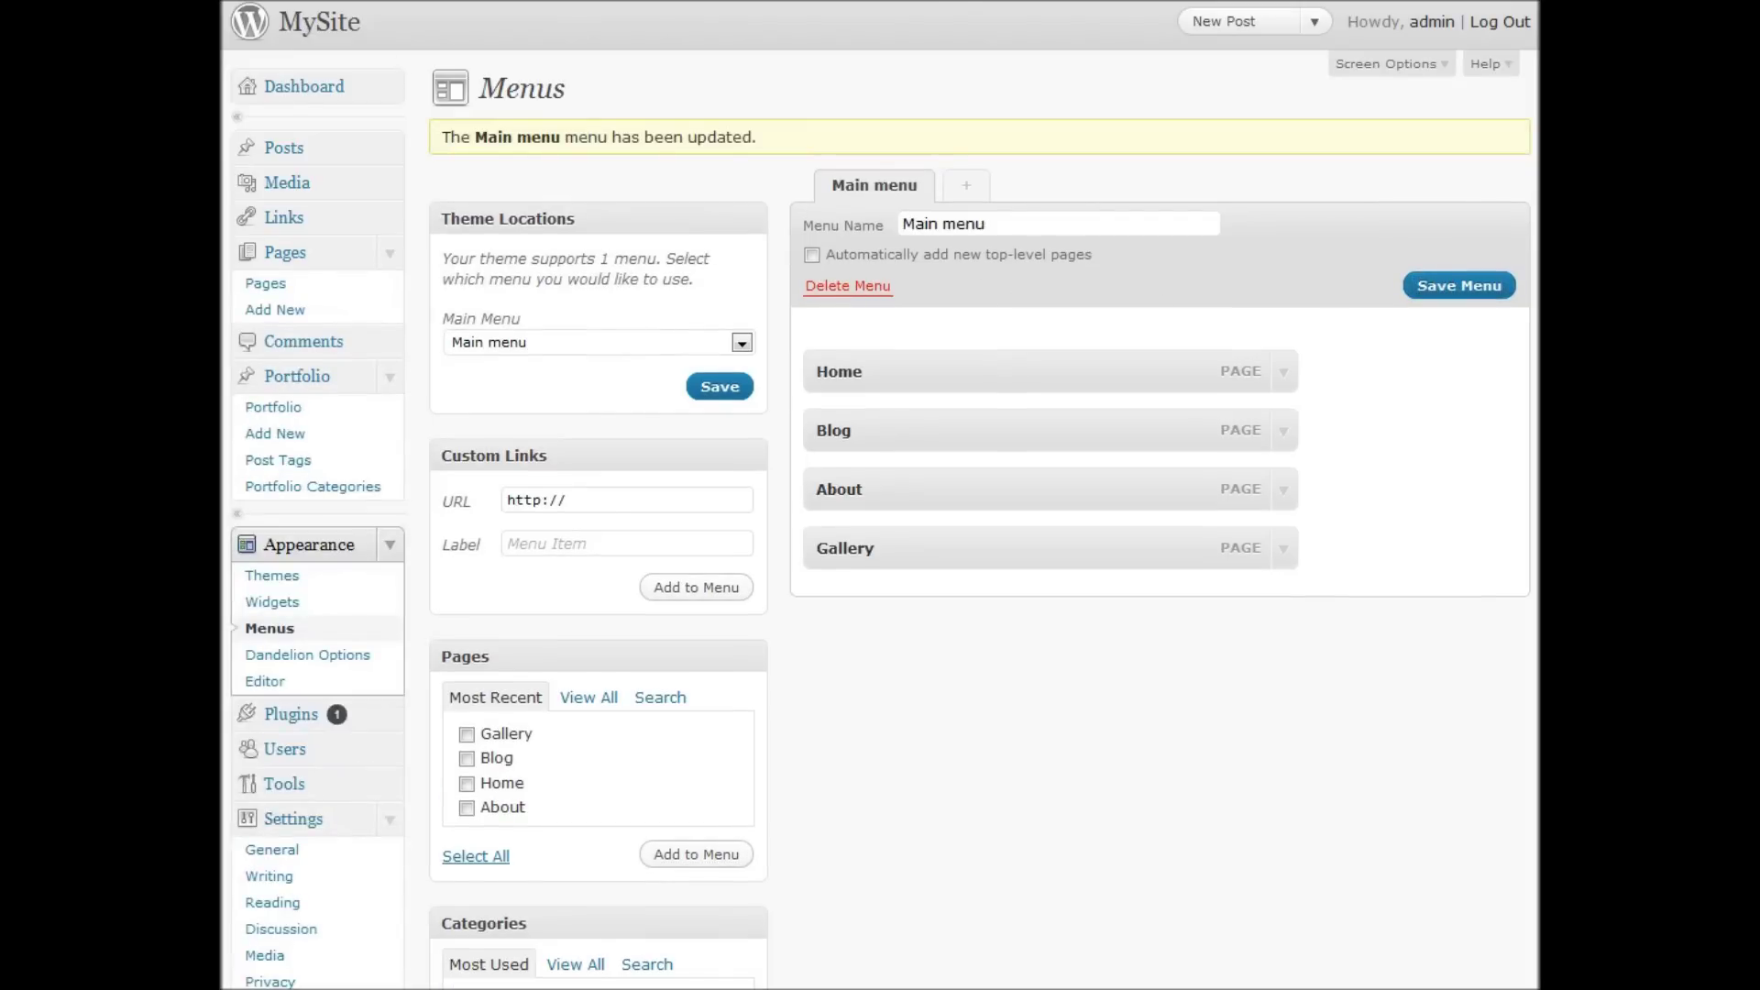
Step: View the Gallery page on the live site and check Item three's and Item two's preview images in the lightbox
left_click(916, 2)
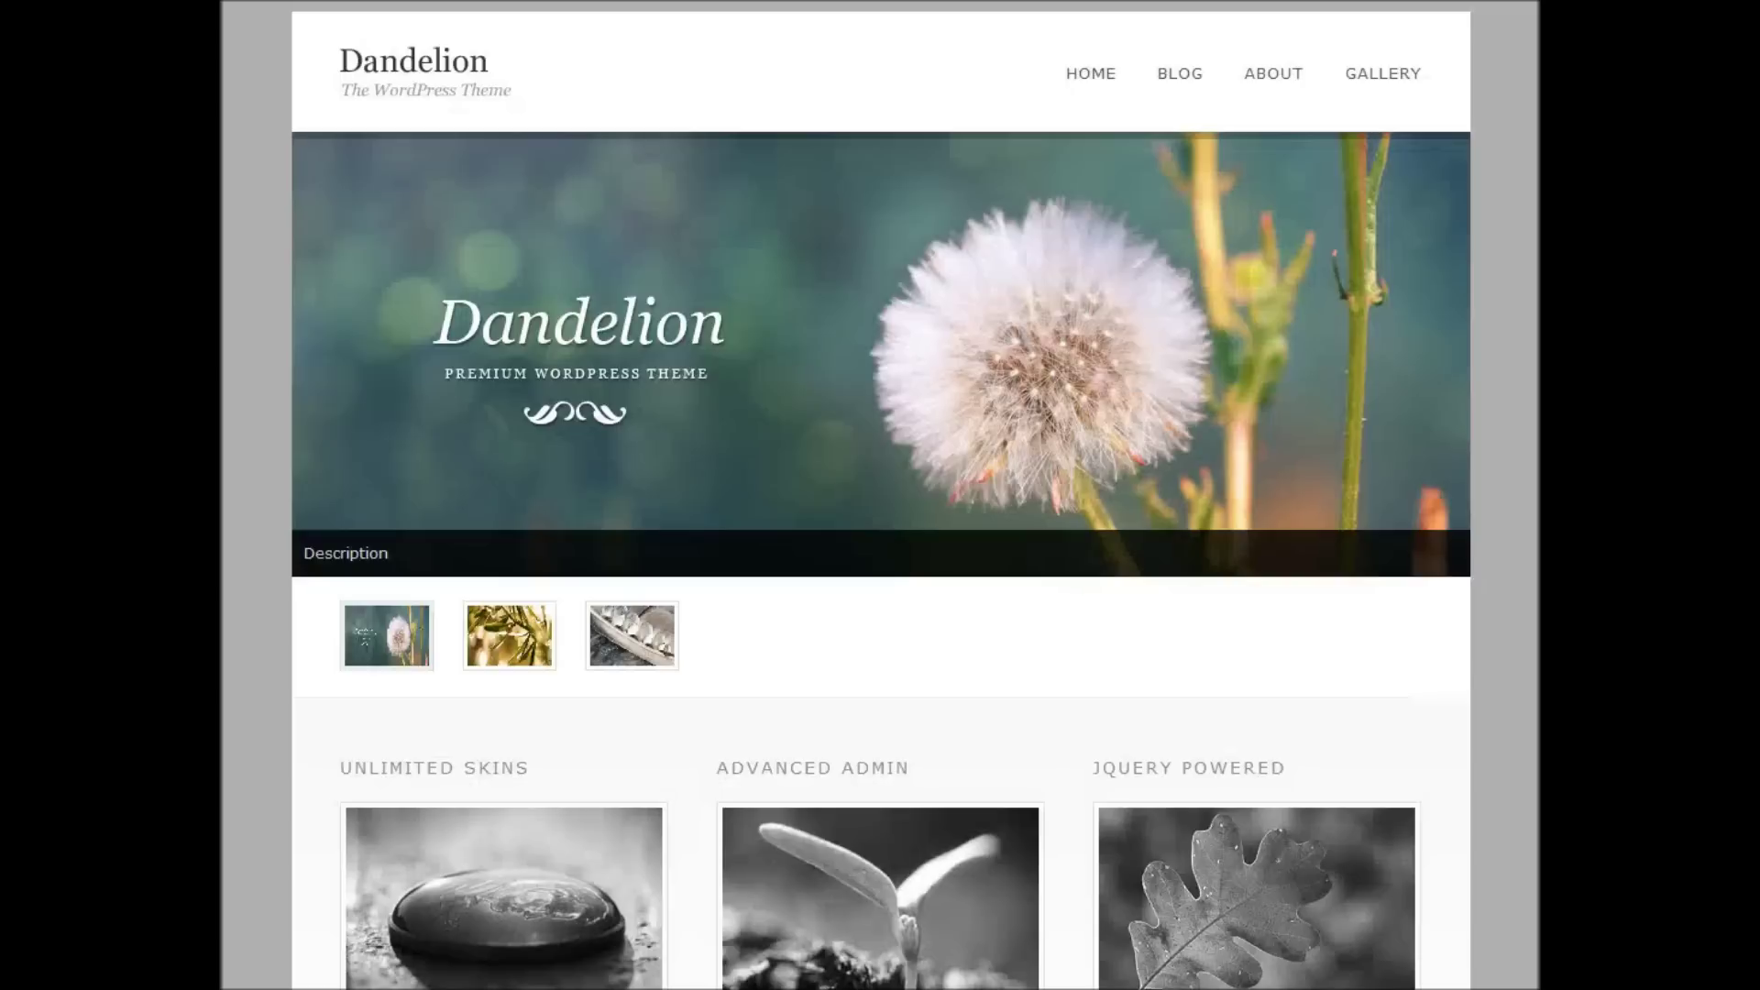
left_click(1368, 80)
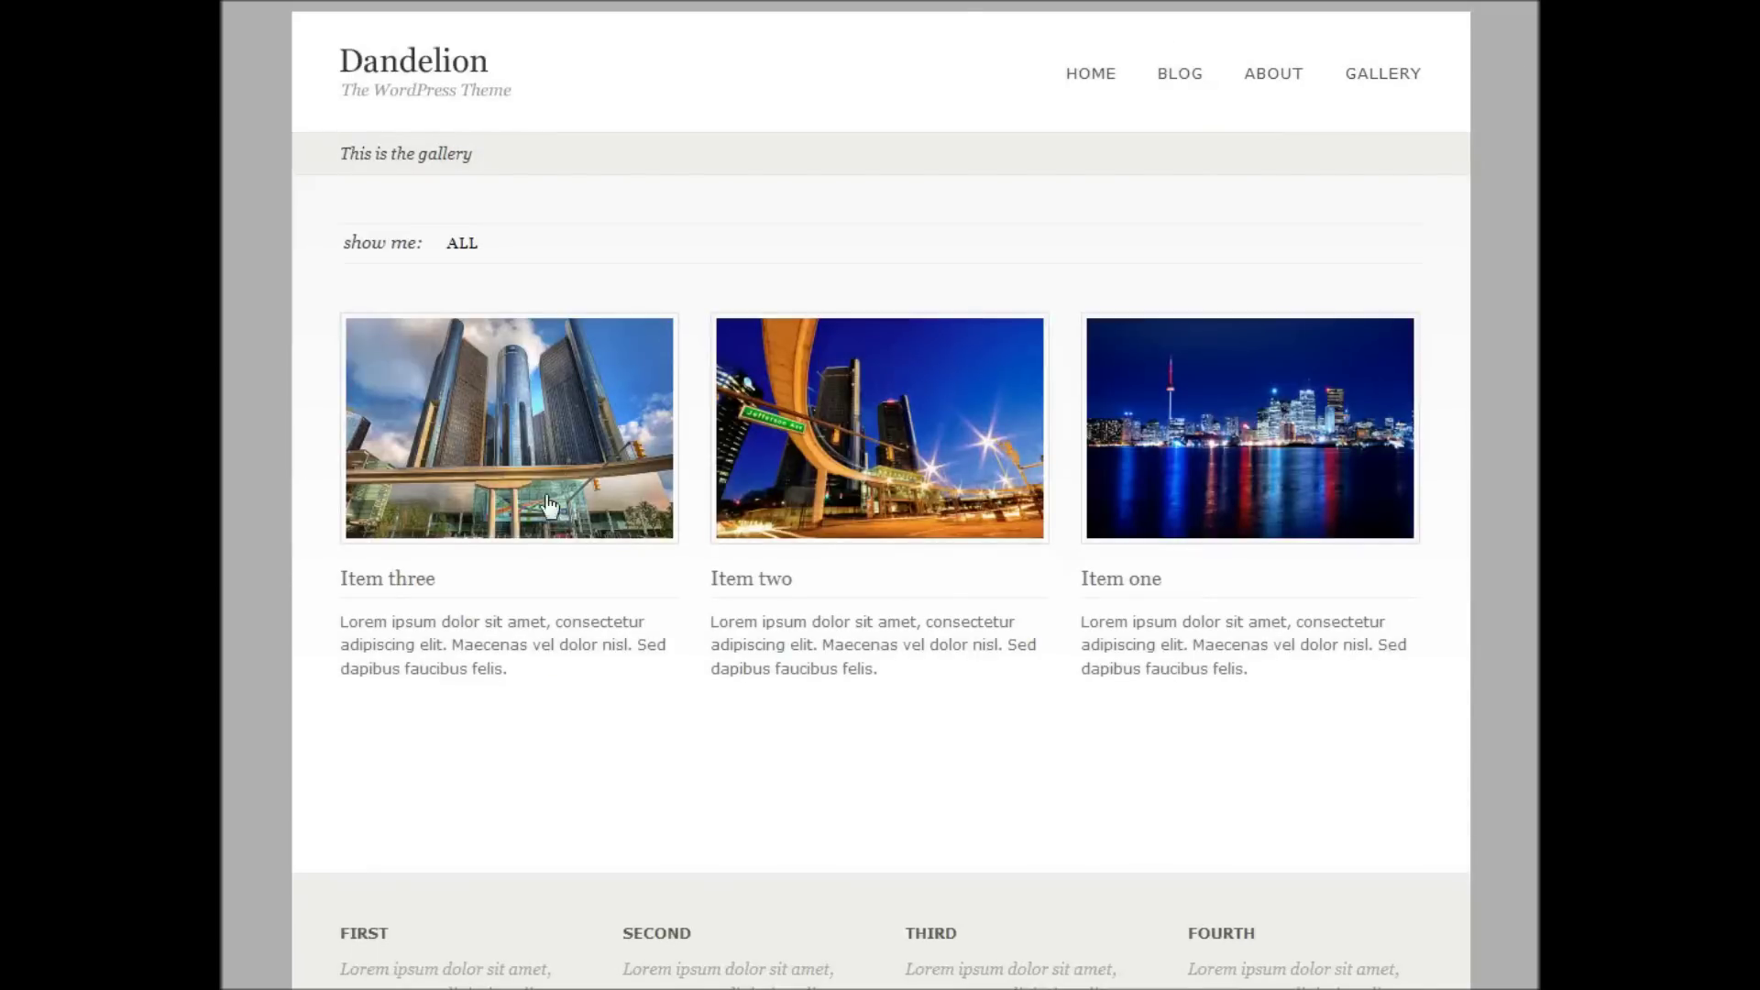
left_click(532, 408)
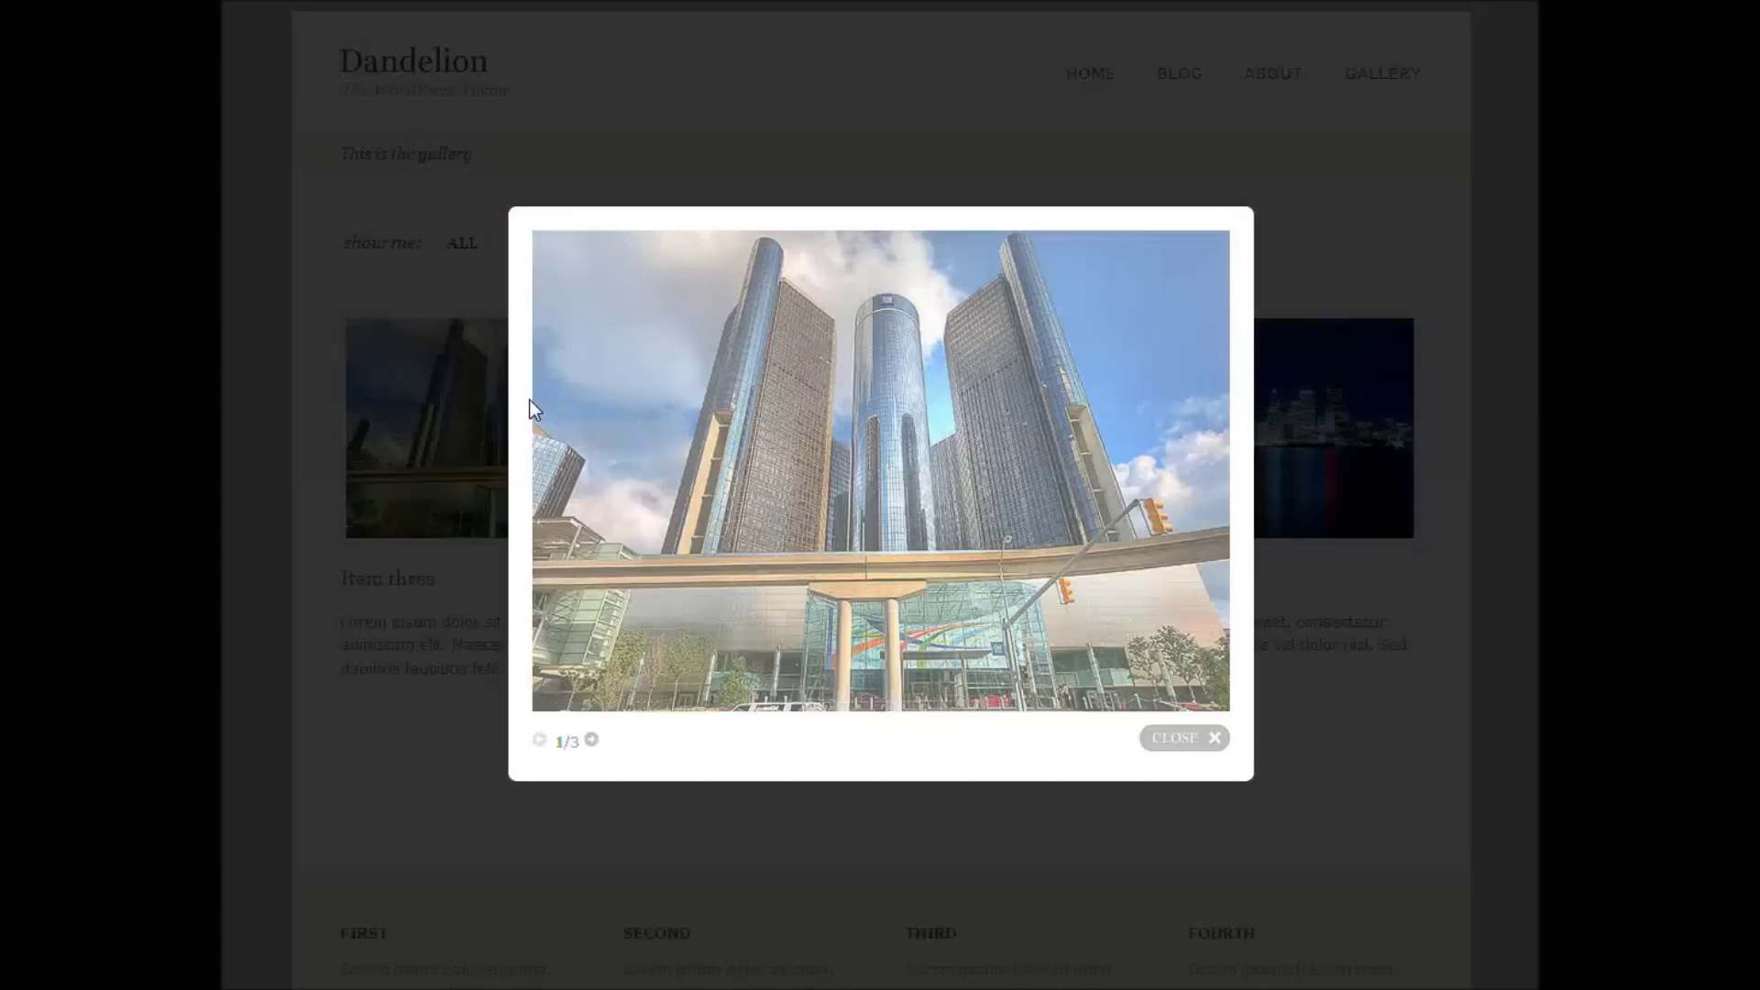
left_click(591, 741)
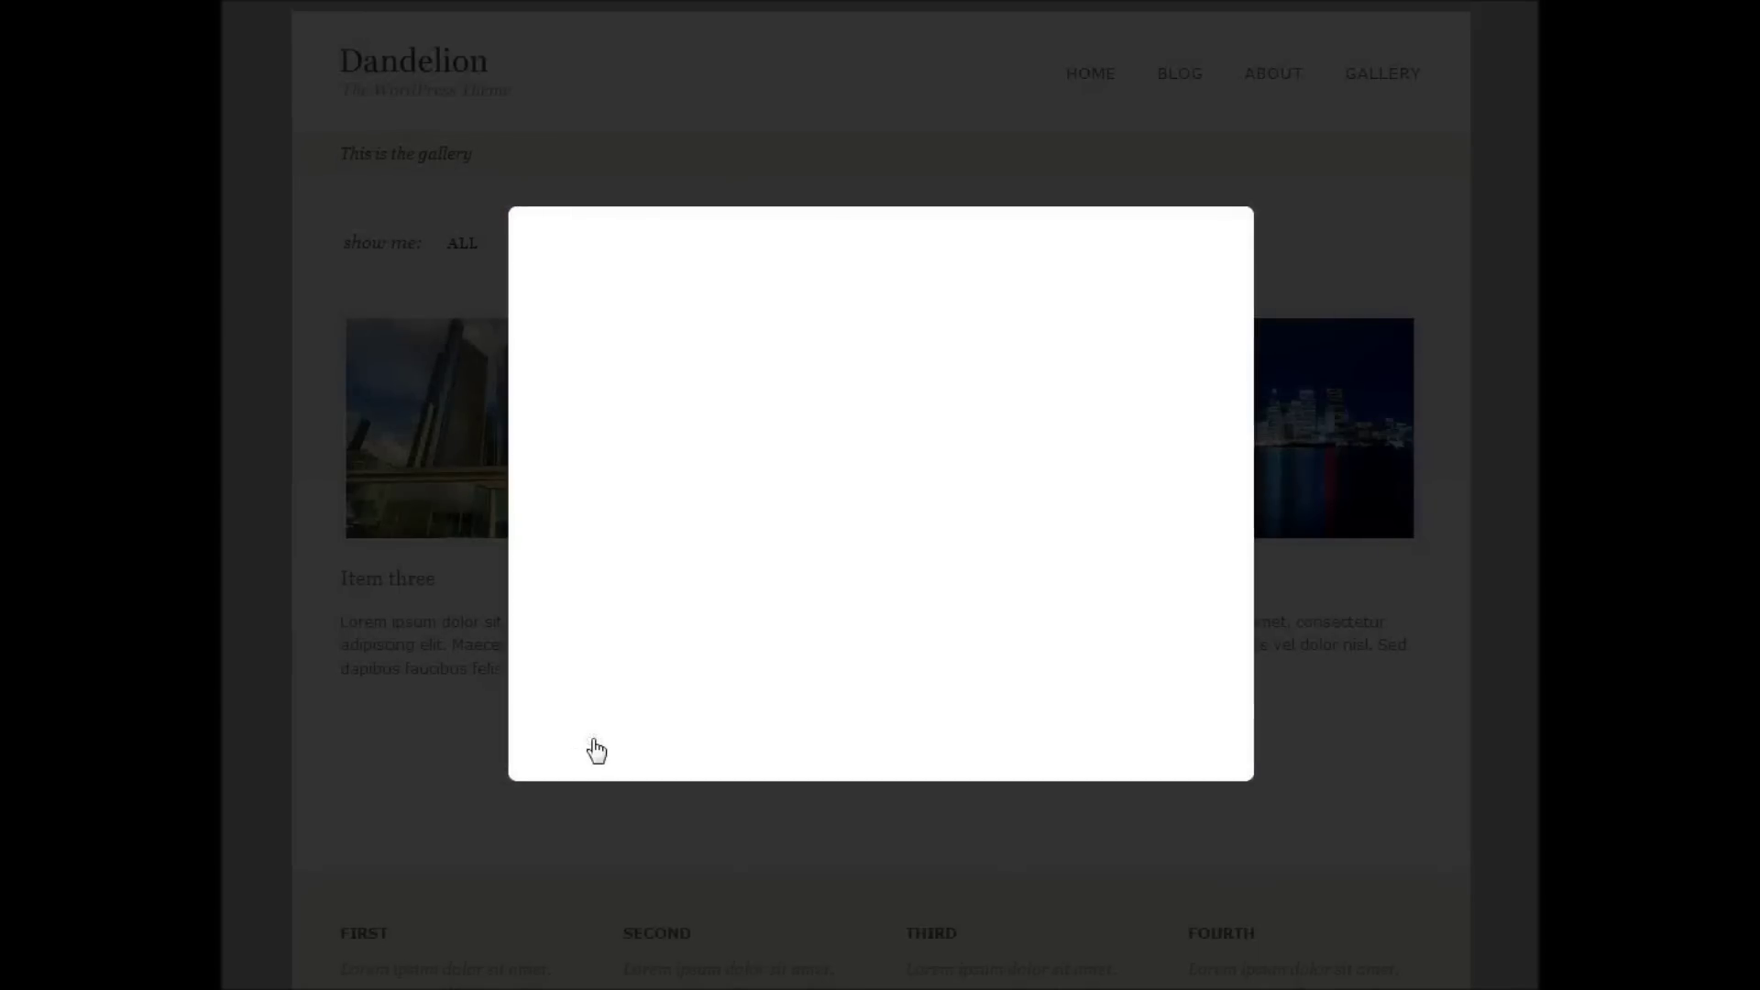
left_click(593, 743)
left_click(569, 473)
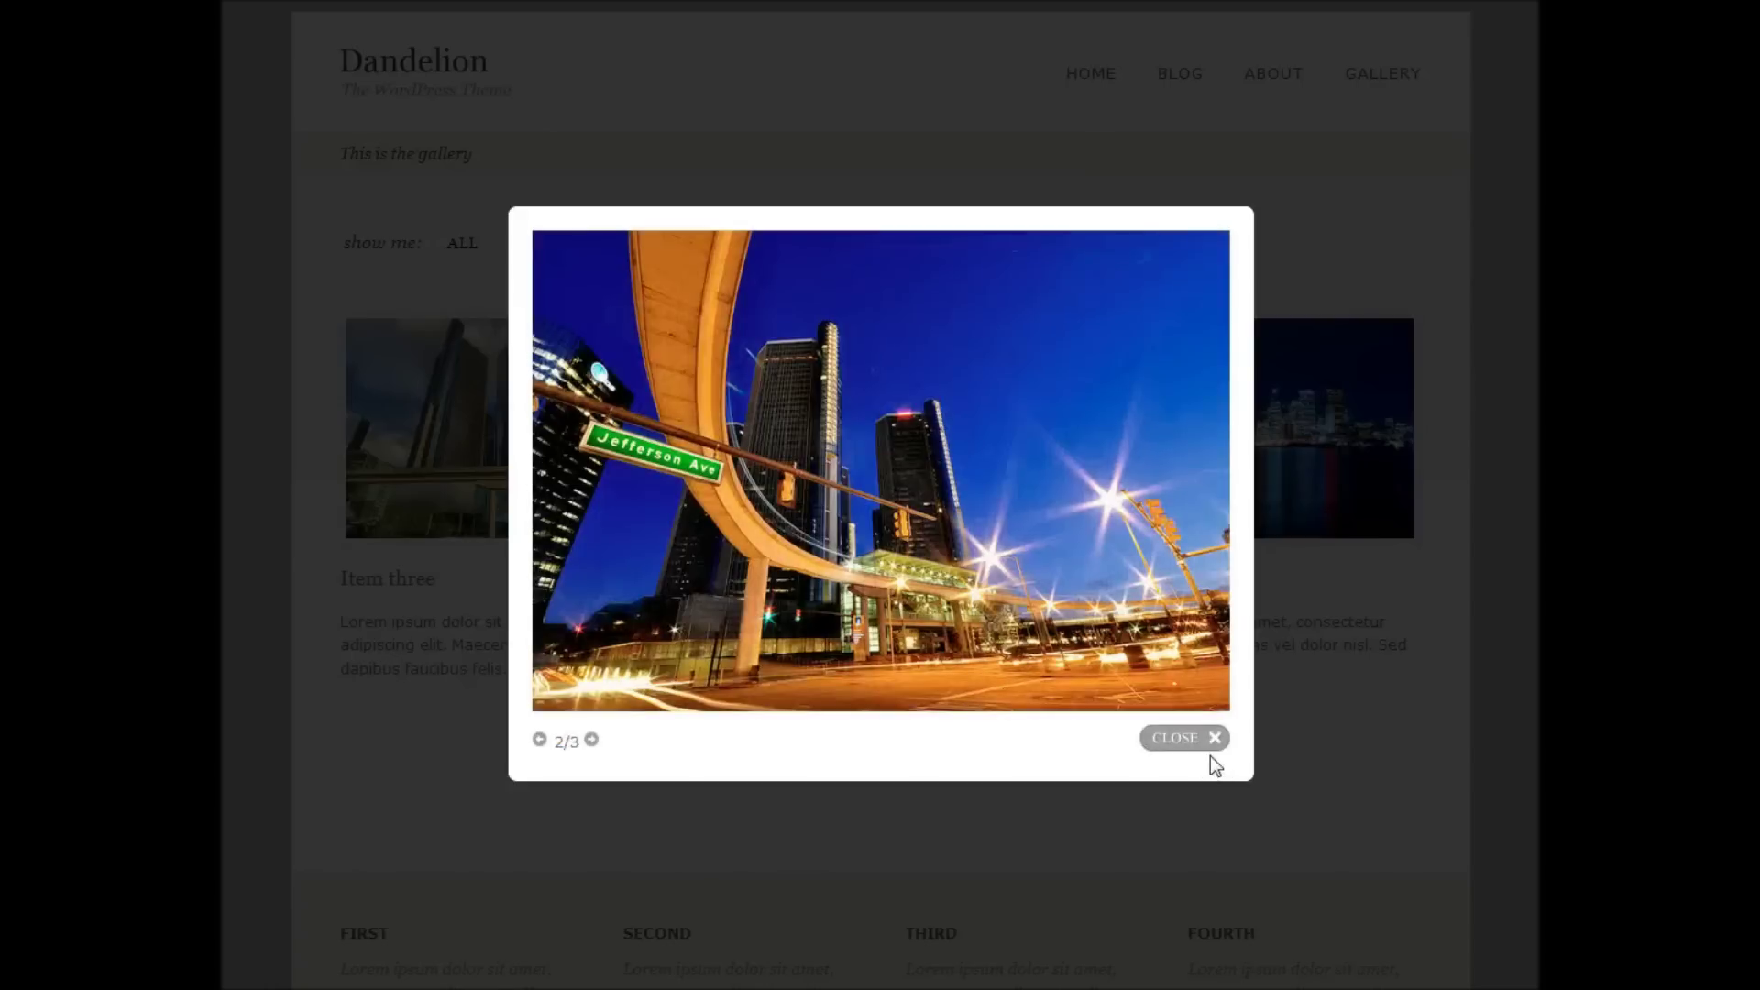
left_click(1210, 750)
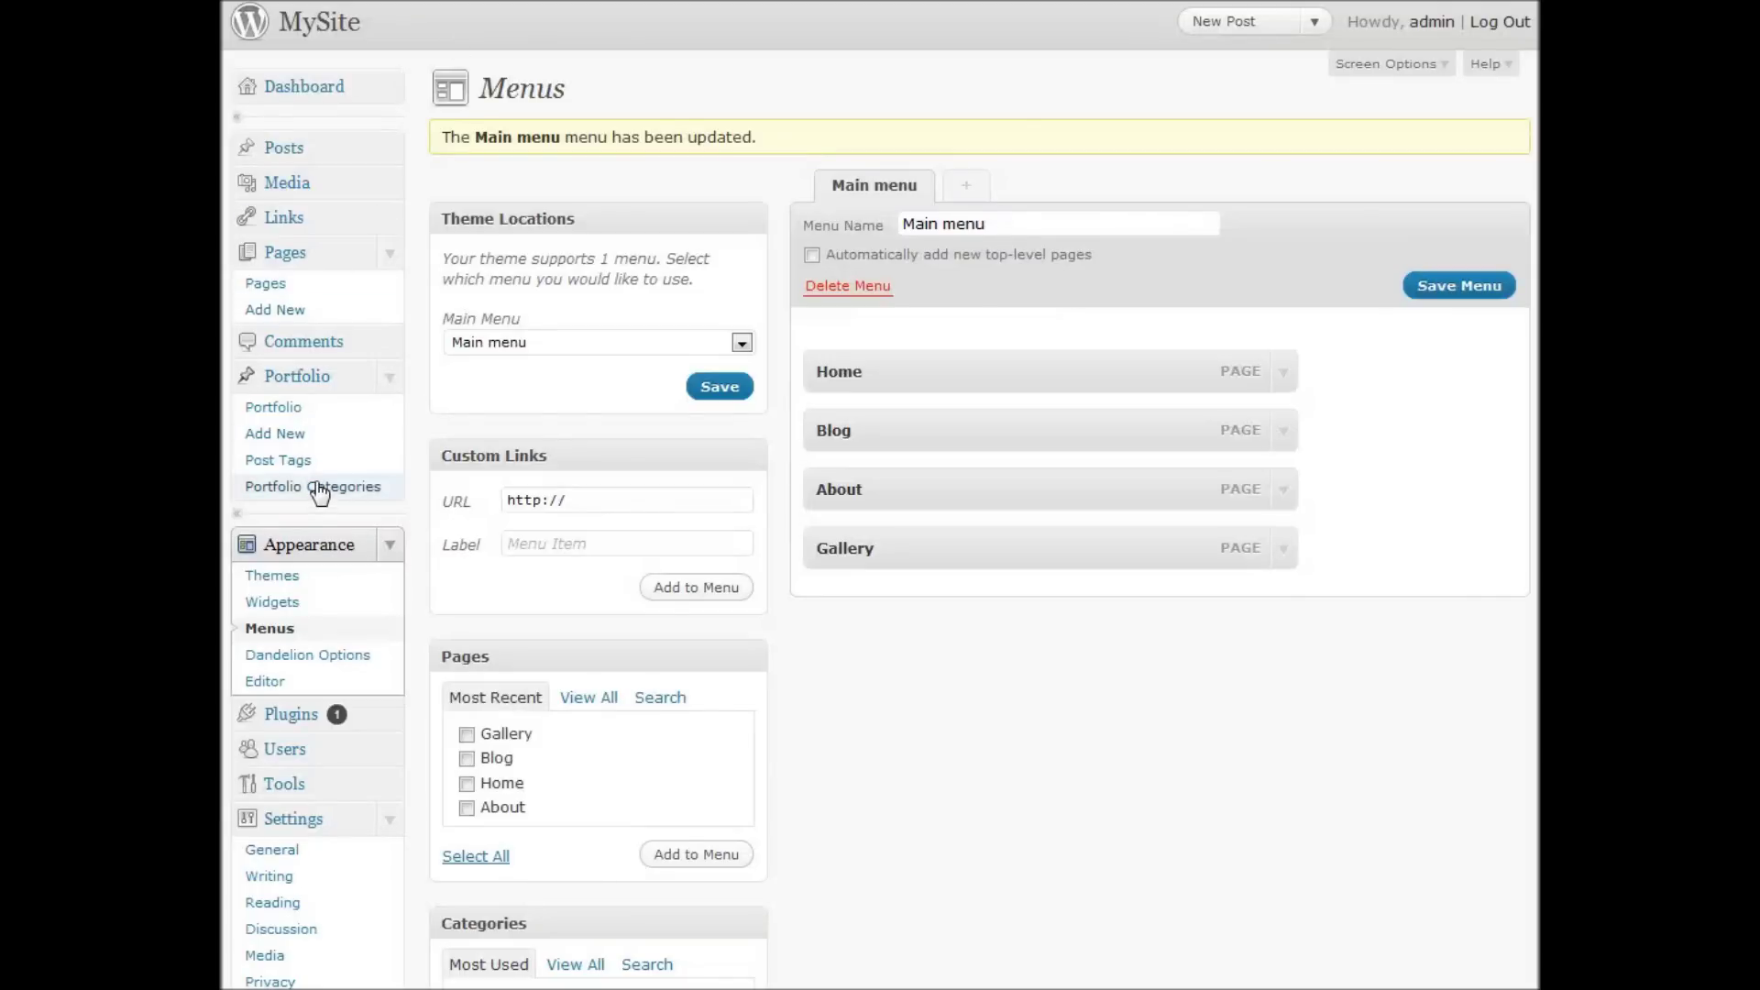
Step: Create a portfolio category named "Photography"
left_click(319, 488)
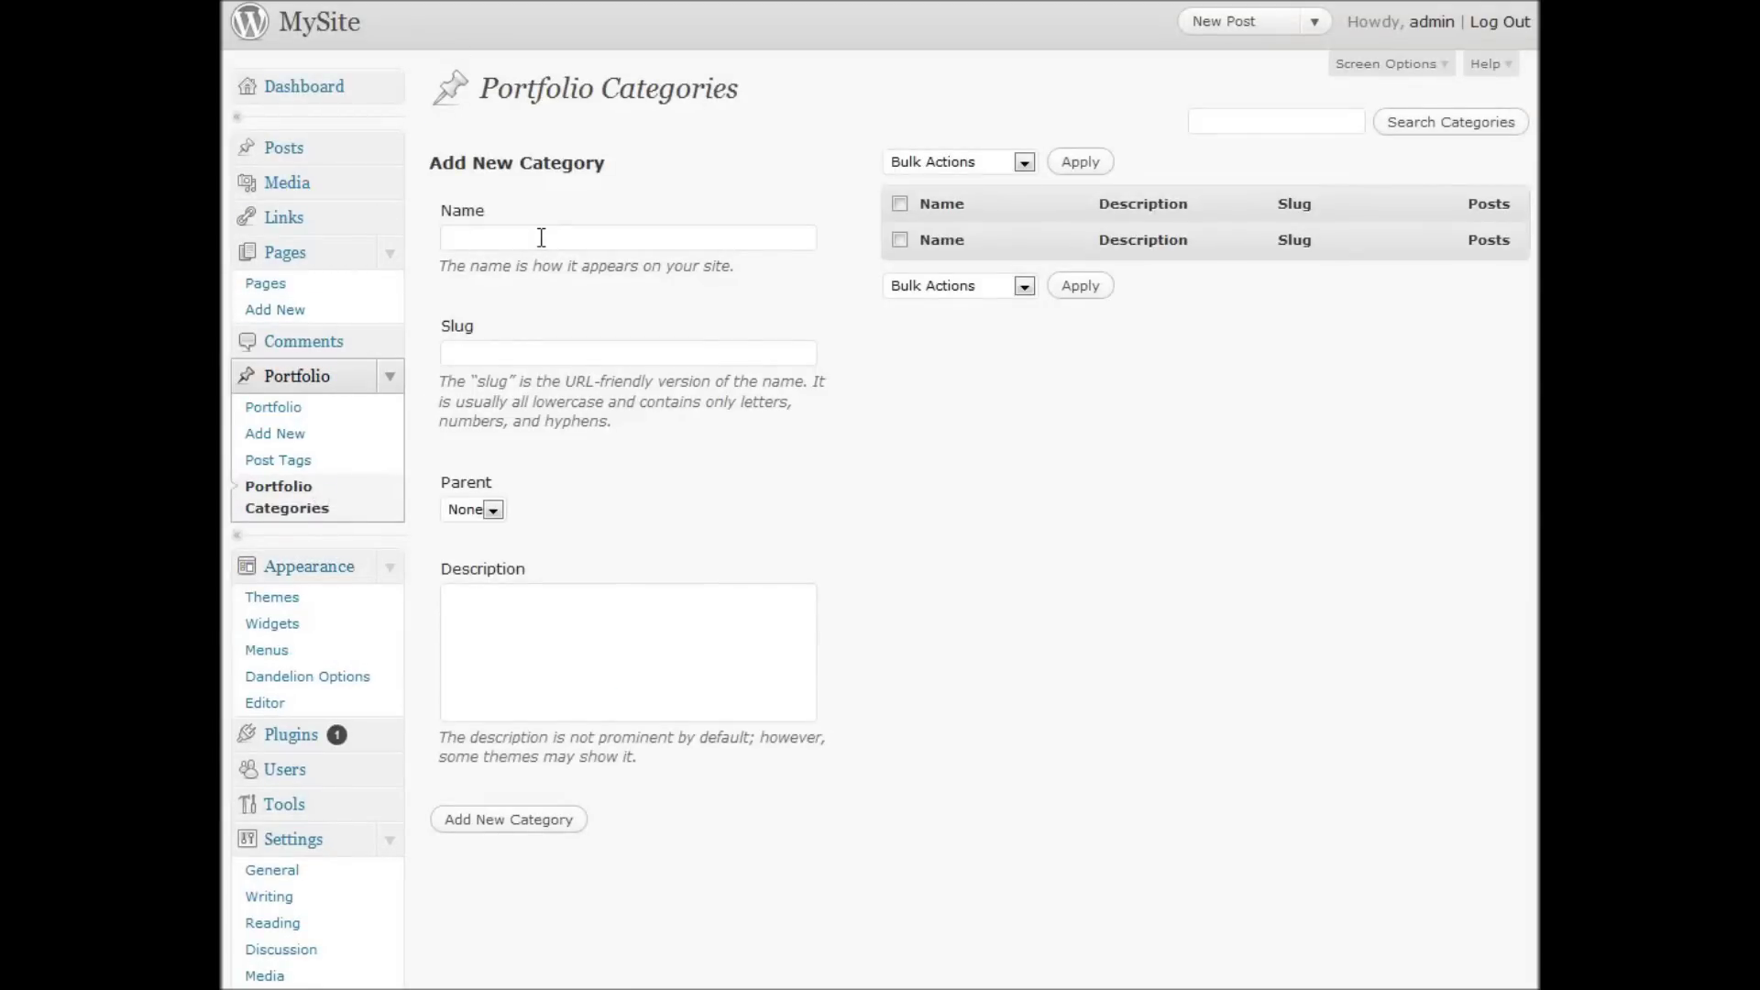
type("Photography")
left_click(548, 836)
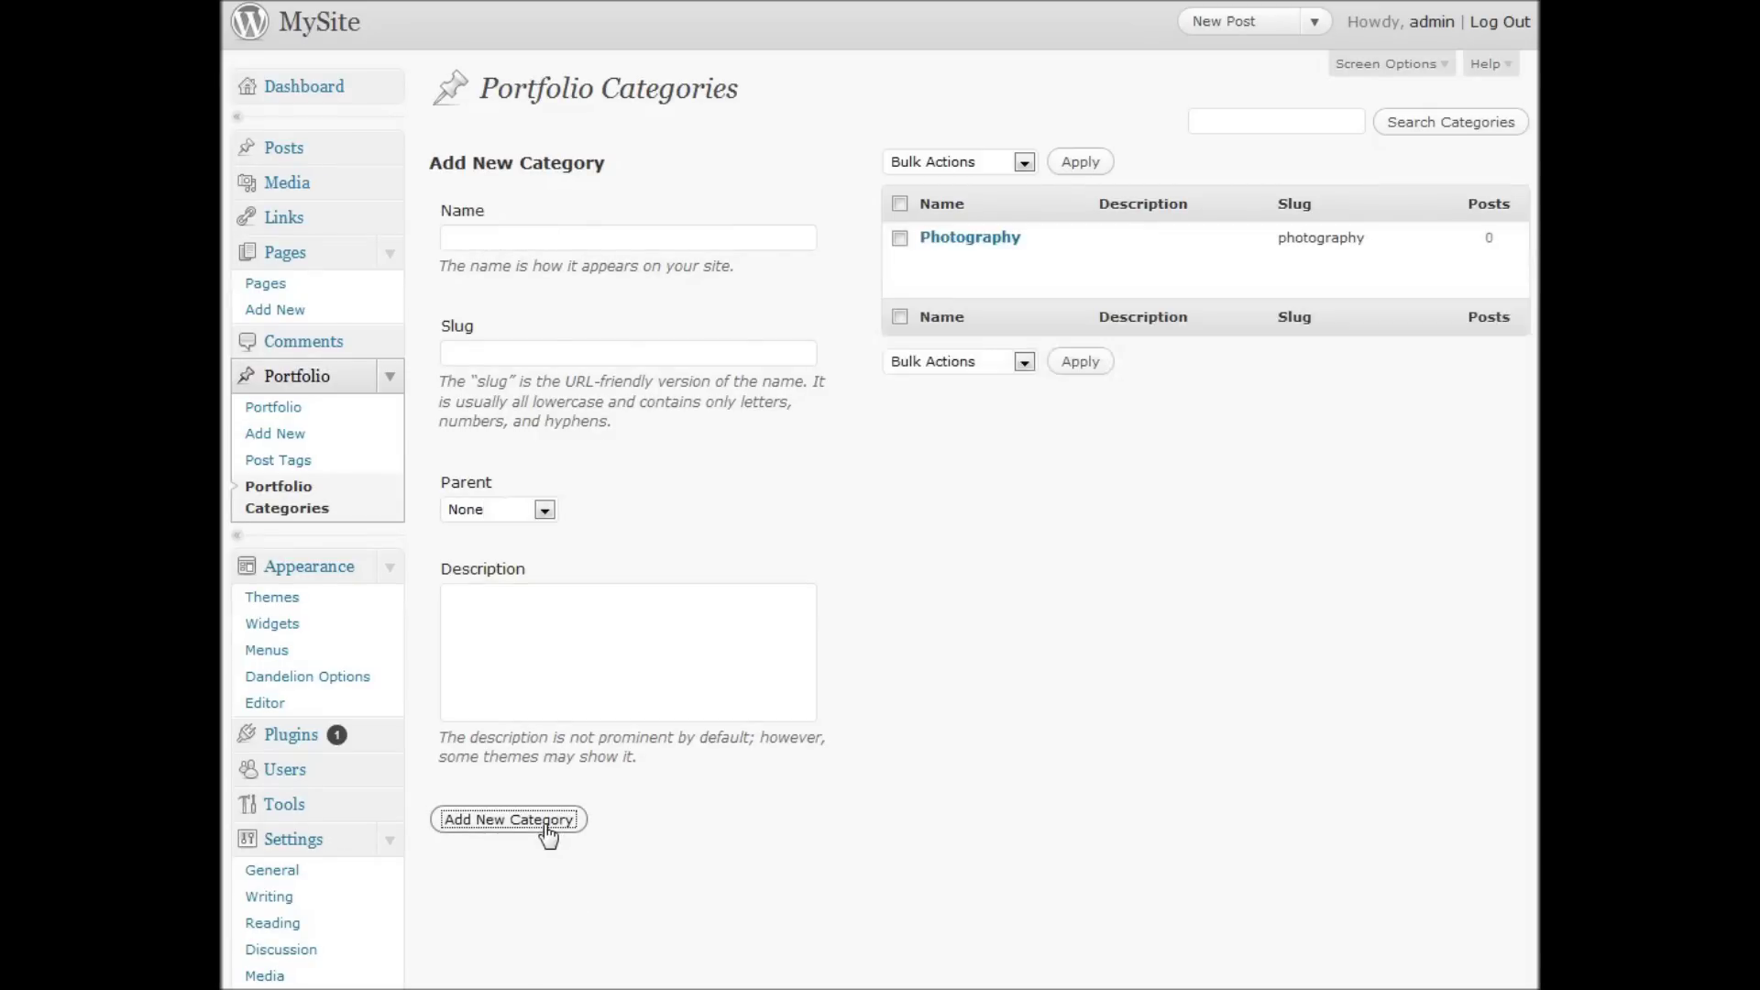
Step: Create a portfolio category named "Landscapes"
left_click(597, 237)
type("L")
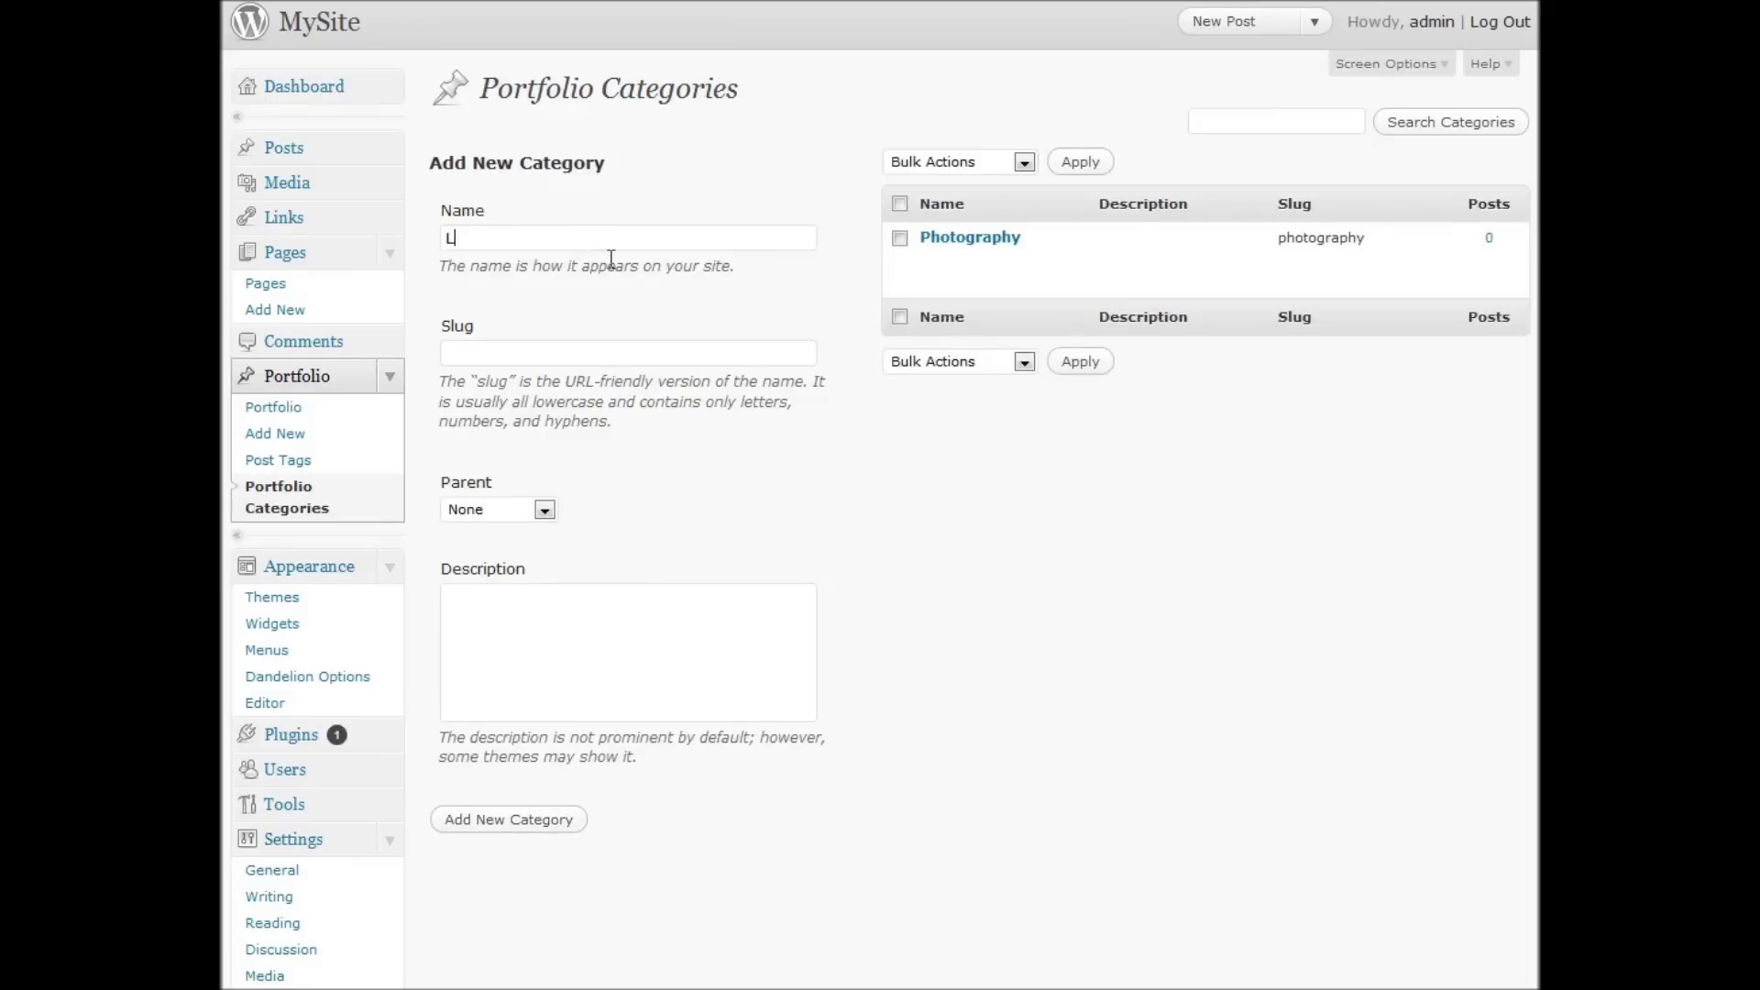
type("andscapes")
left_click(537, 832)
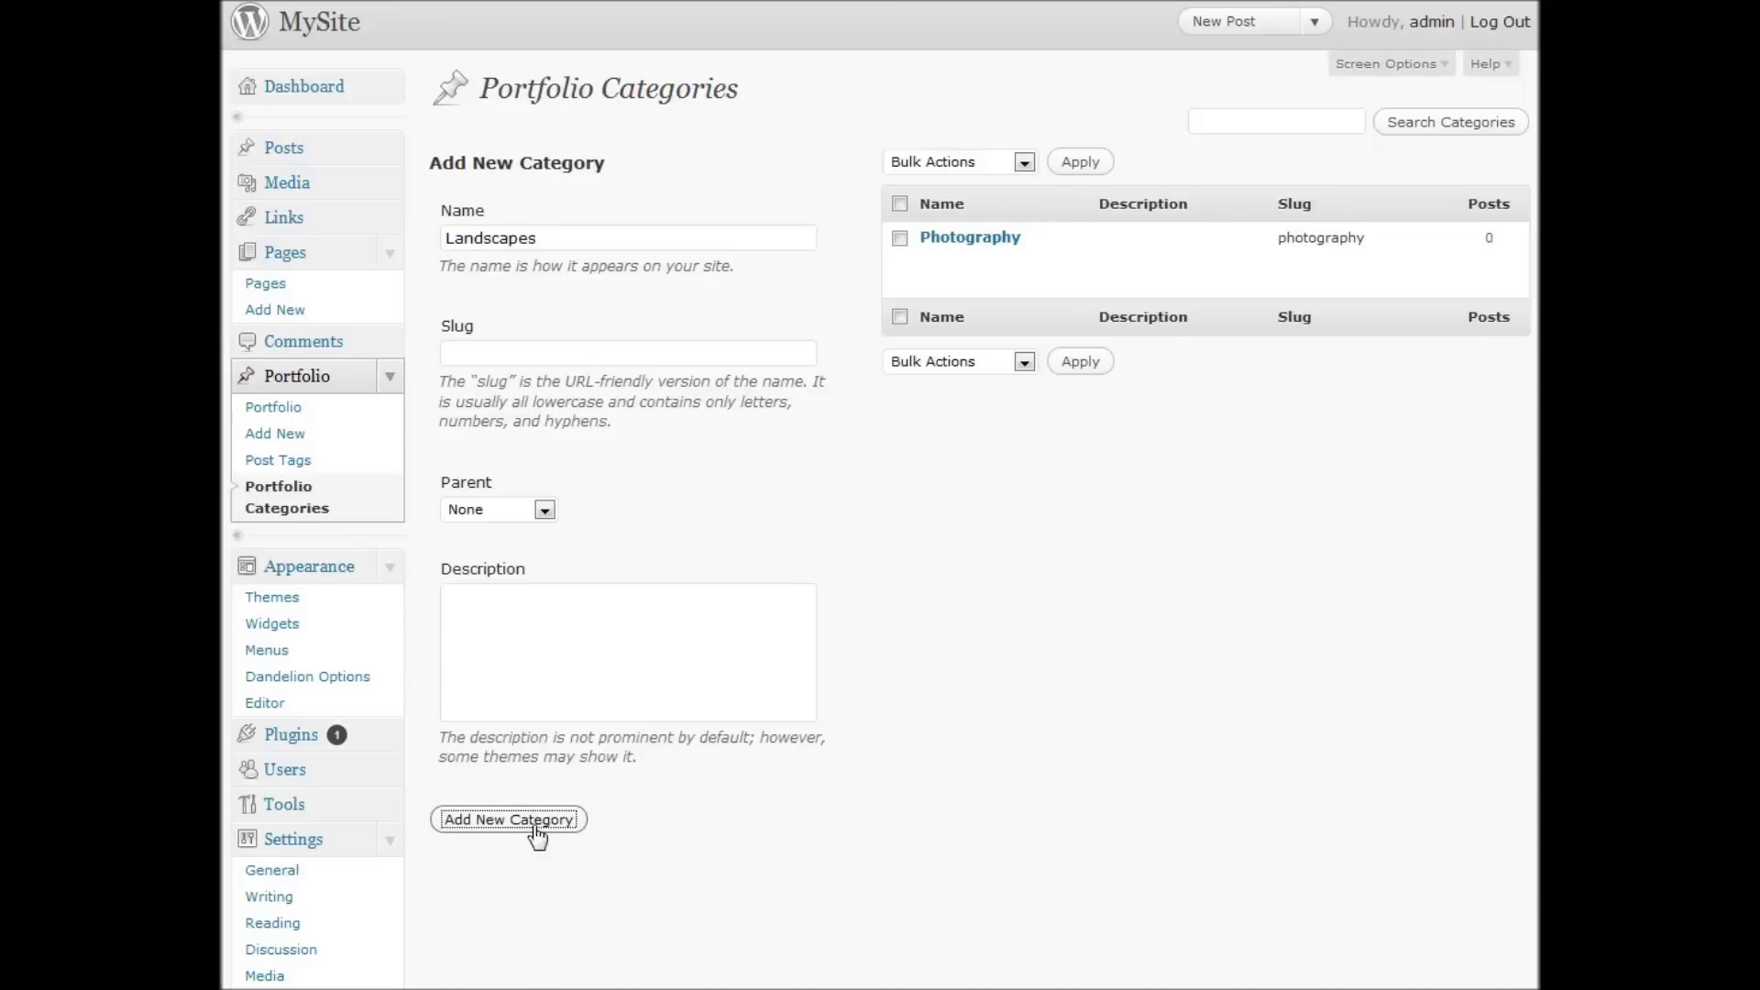
Step: Assign the Landscapes category to the portfolio item "Item three" with Quick Edit and update it
left_click(275, 408)
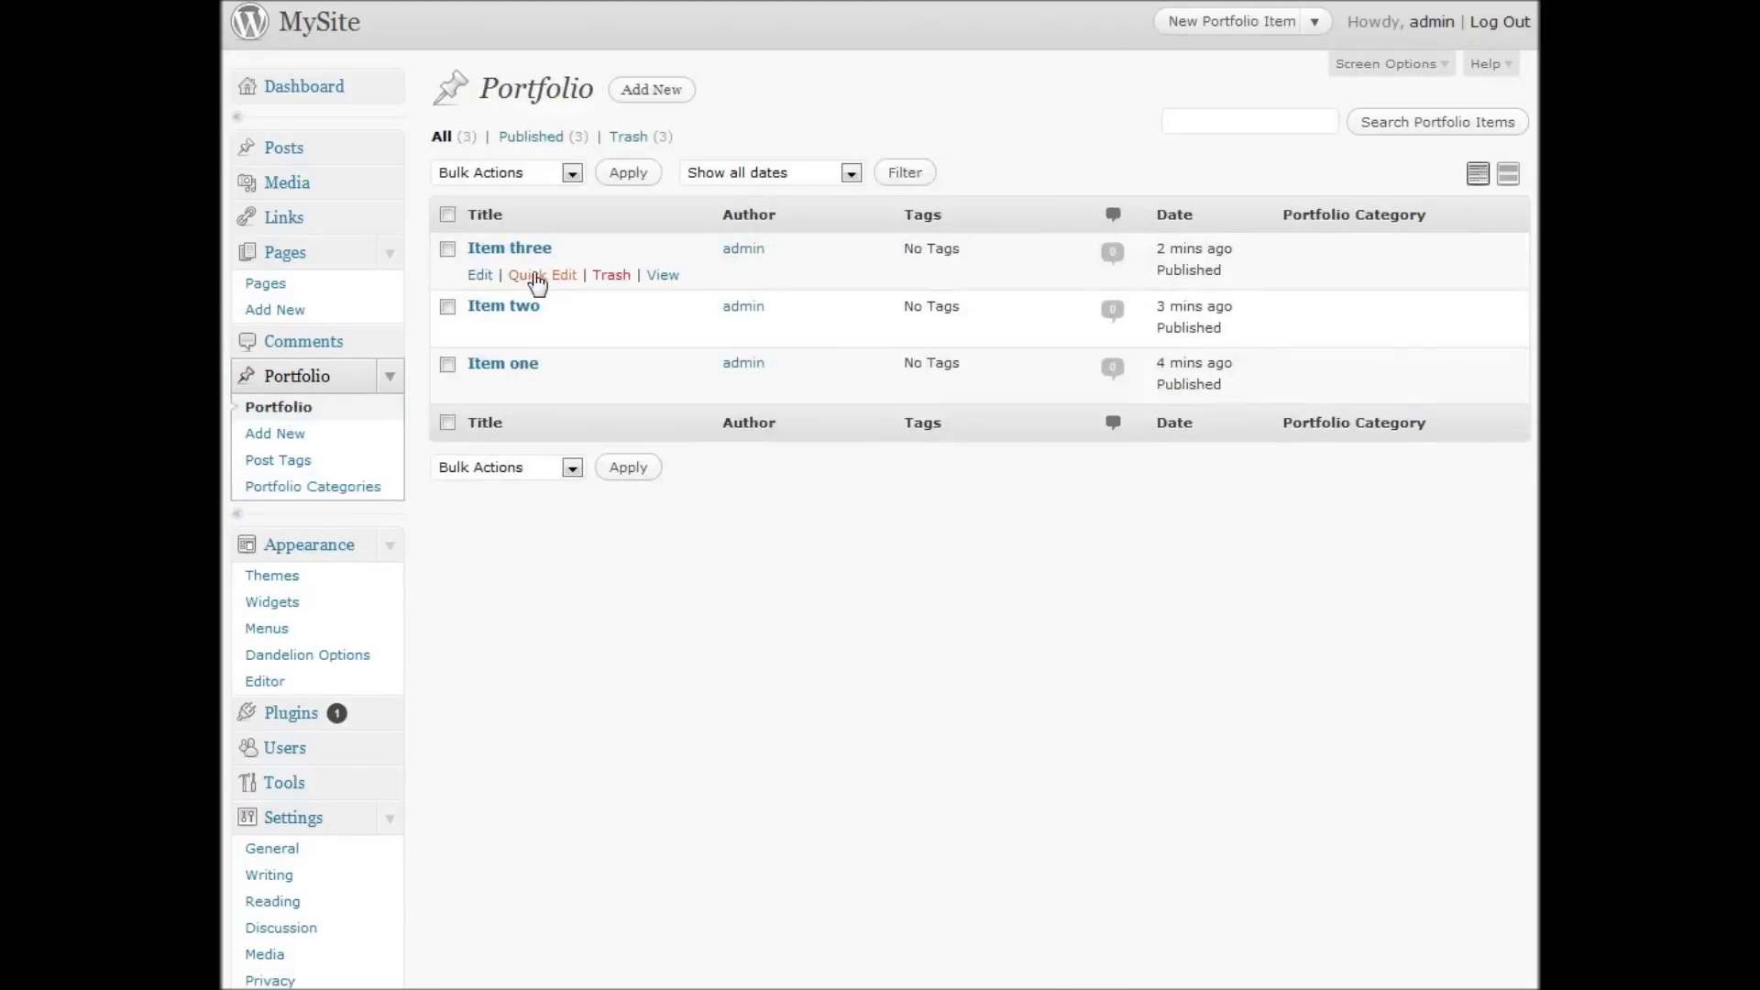
left_click(539, 274)
left_click(894, 279)
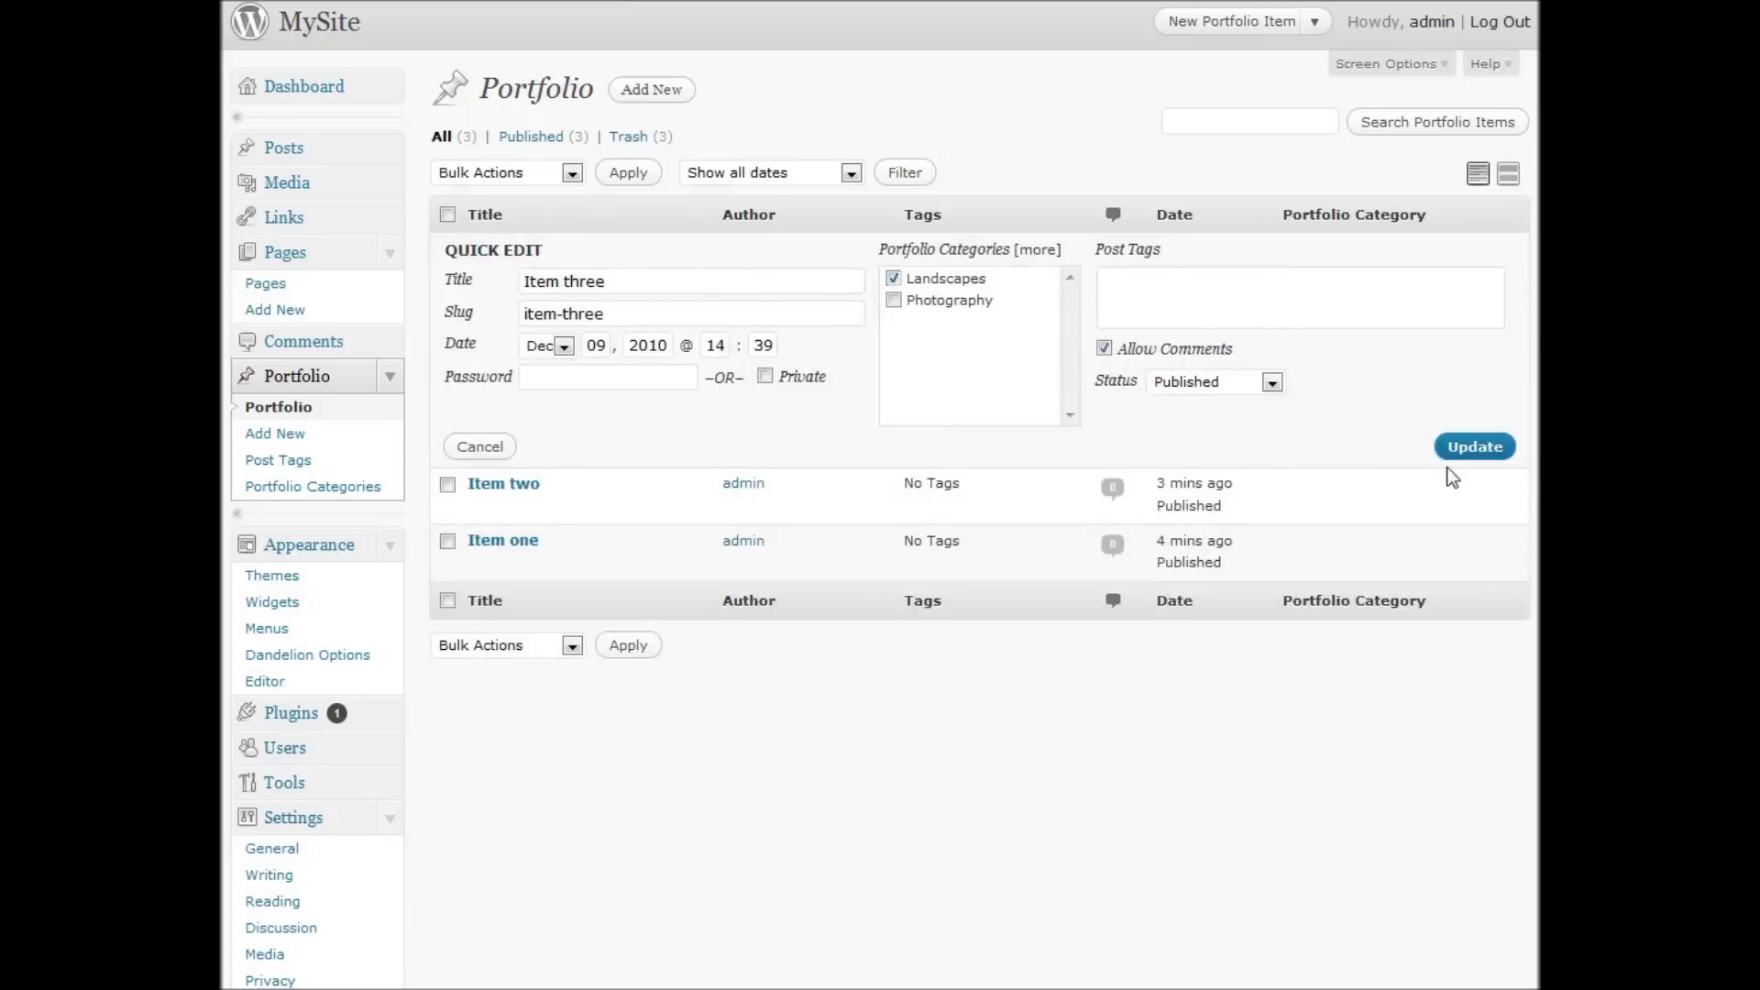
left_click(1470, 456)
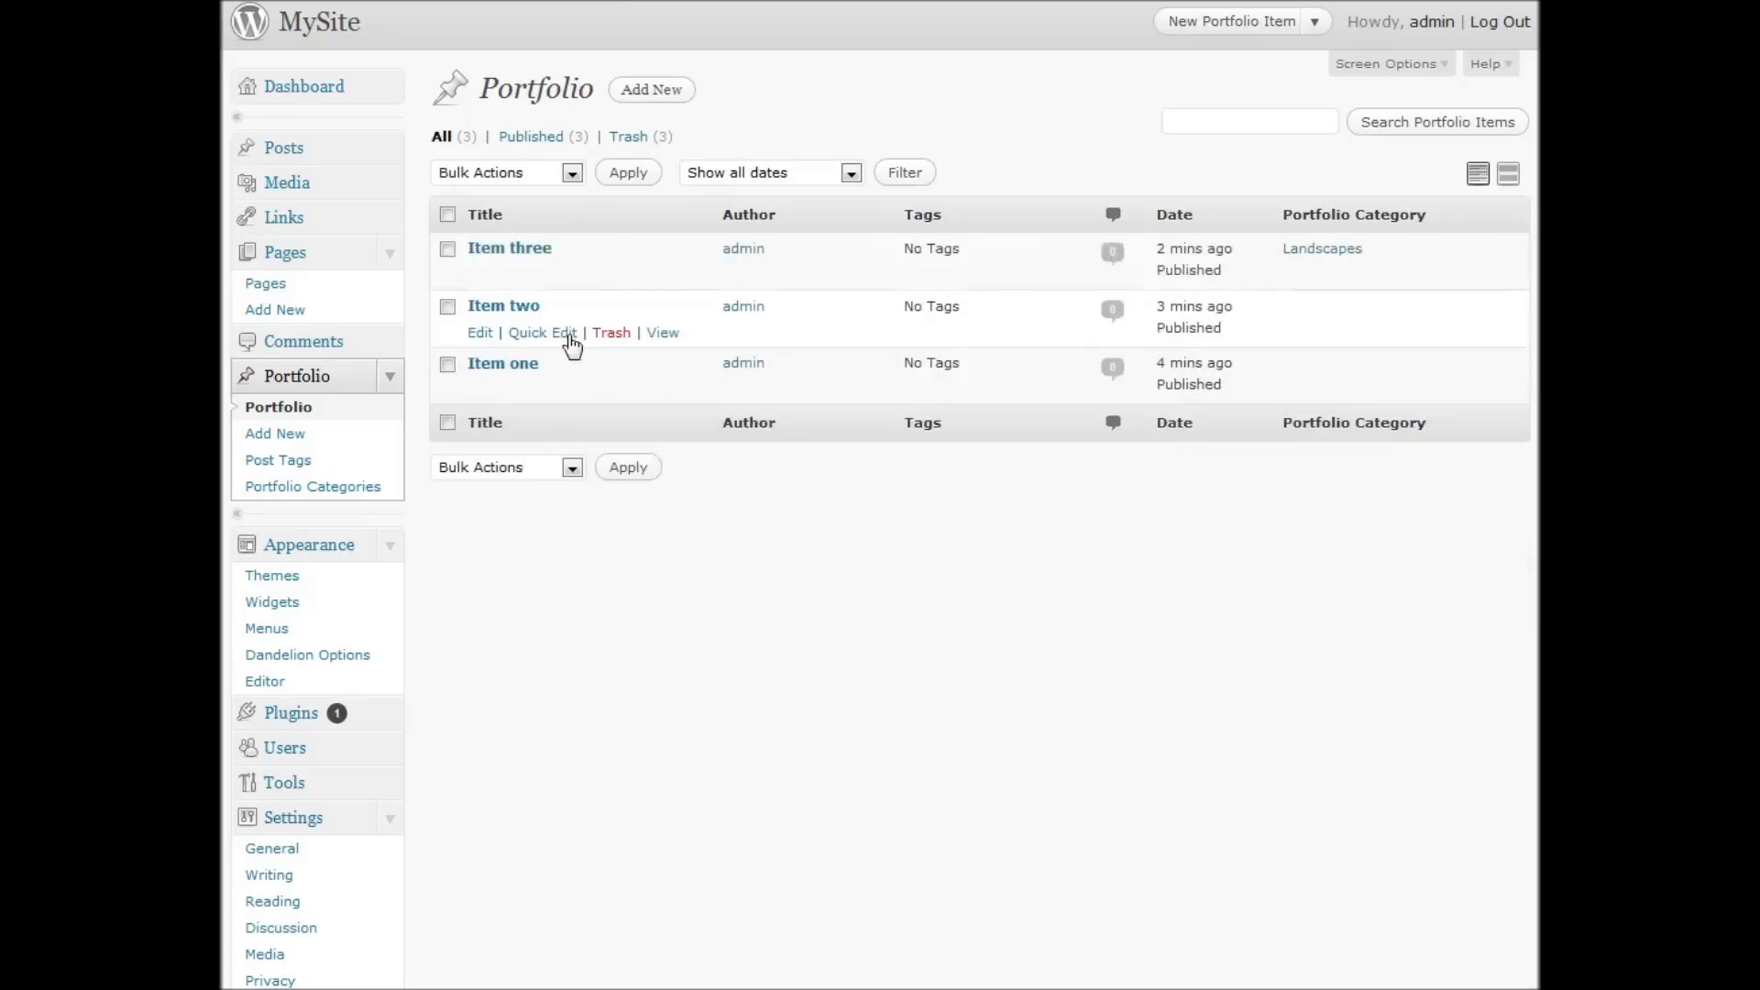
Step: Assign the Photography category to the portfolio item "Item two" with Quick Edit and update it
left_click(535, 336)
left_click(893, 357)
left_click(1478, 506)
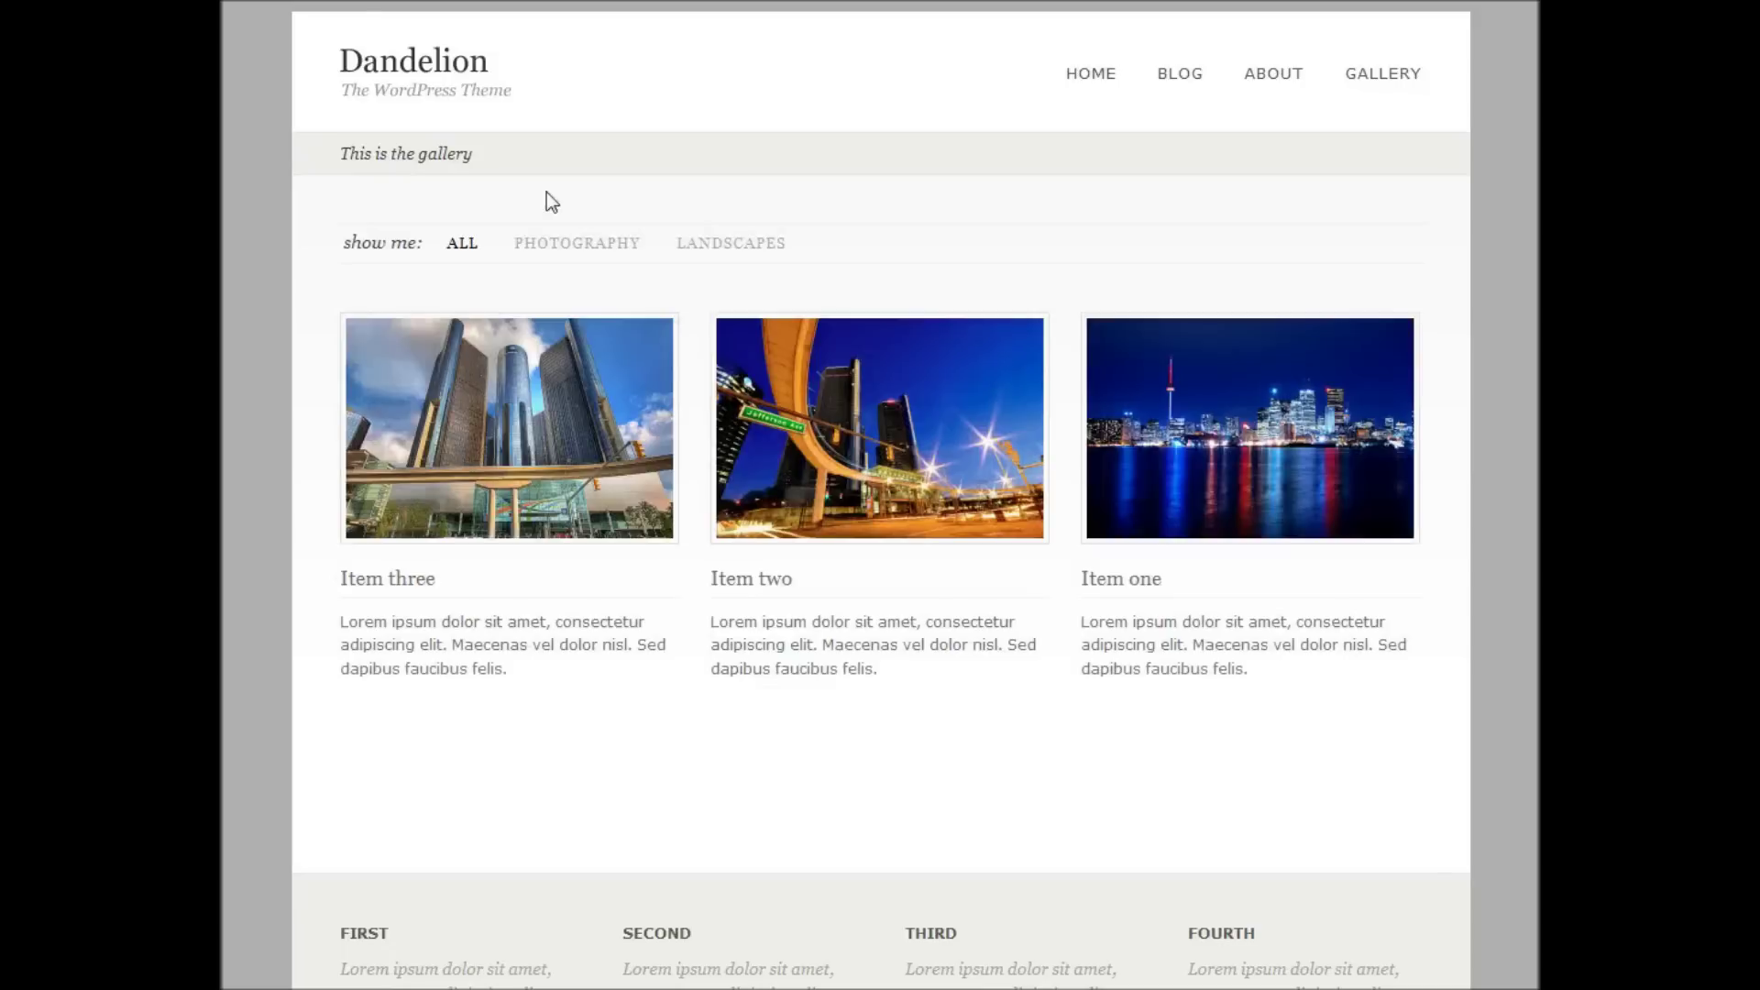
Step: Check the category filter on the live Gallery page by showing Photography, Landscapes and all items in turn
left_click(574, 246)
left_click(697, 244)
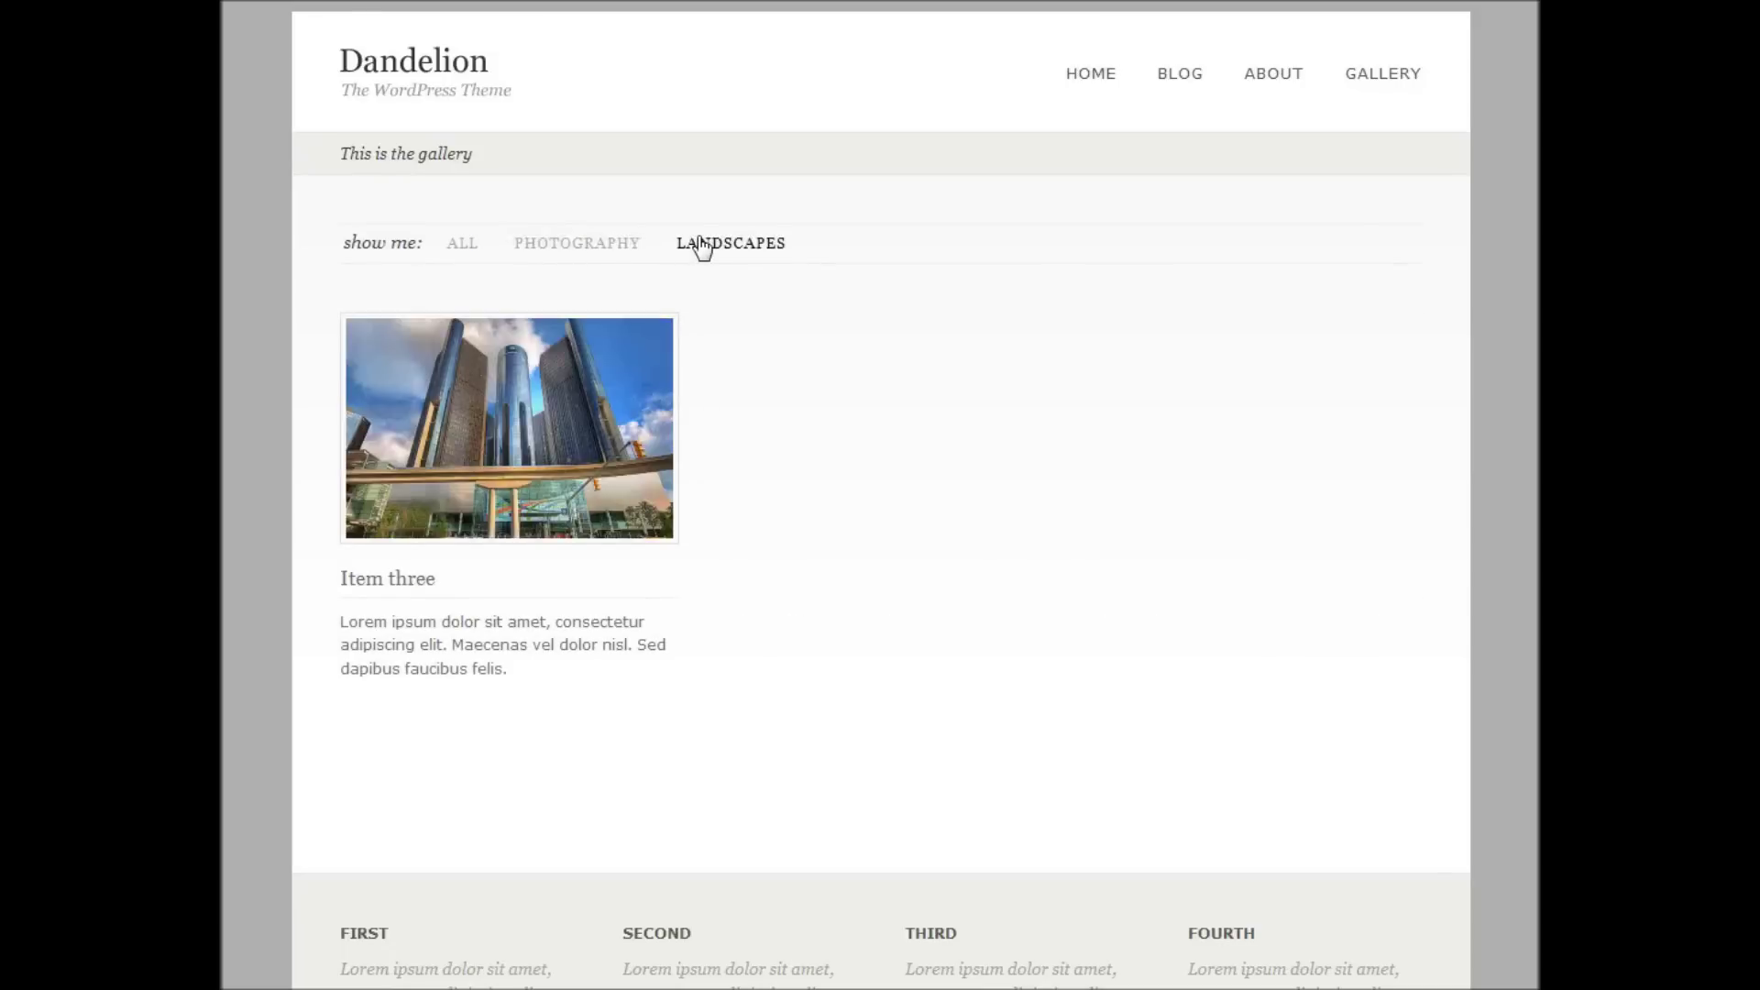
left_click(461, 244)
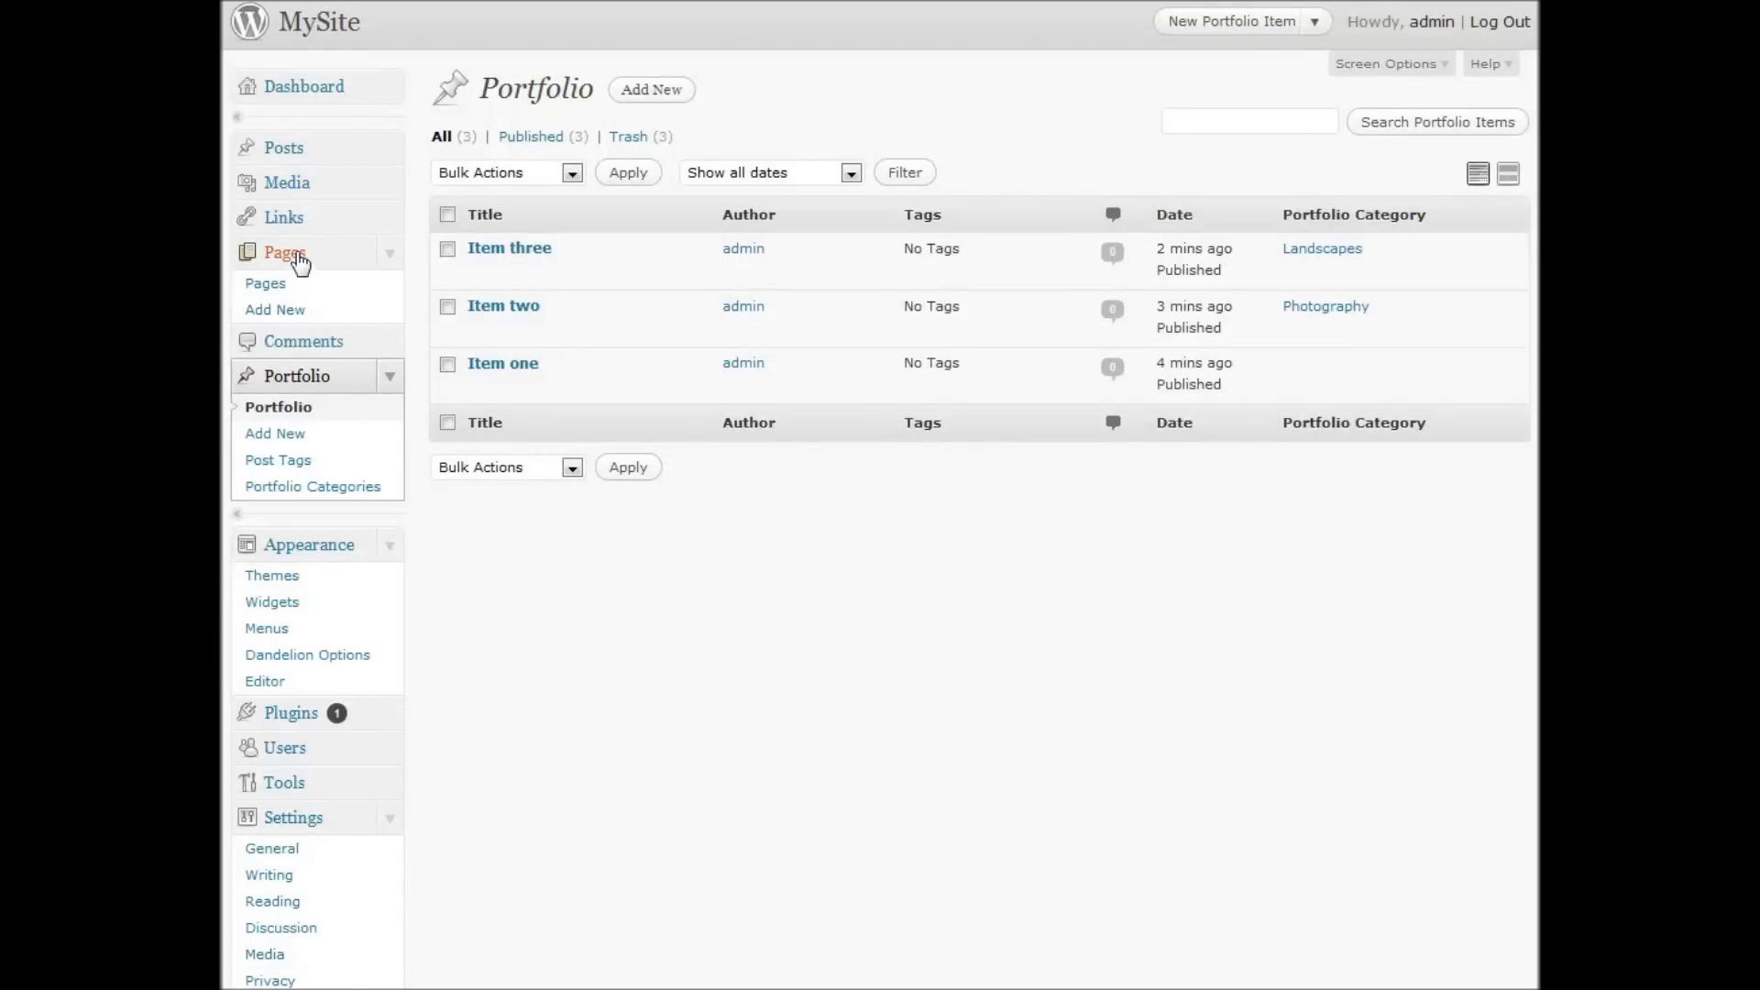
Step: Set the Gallery page's number of columns to Two Columns in its portfolio settings and update the page
left_click(298, 260)
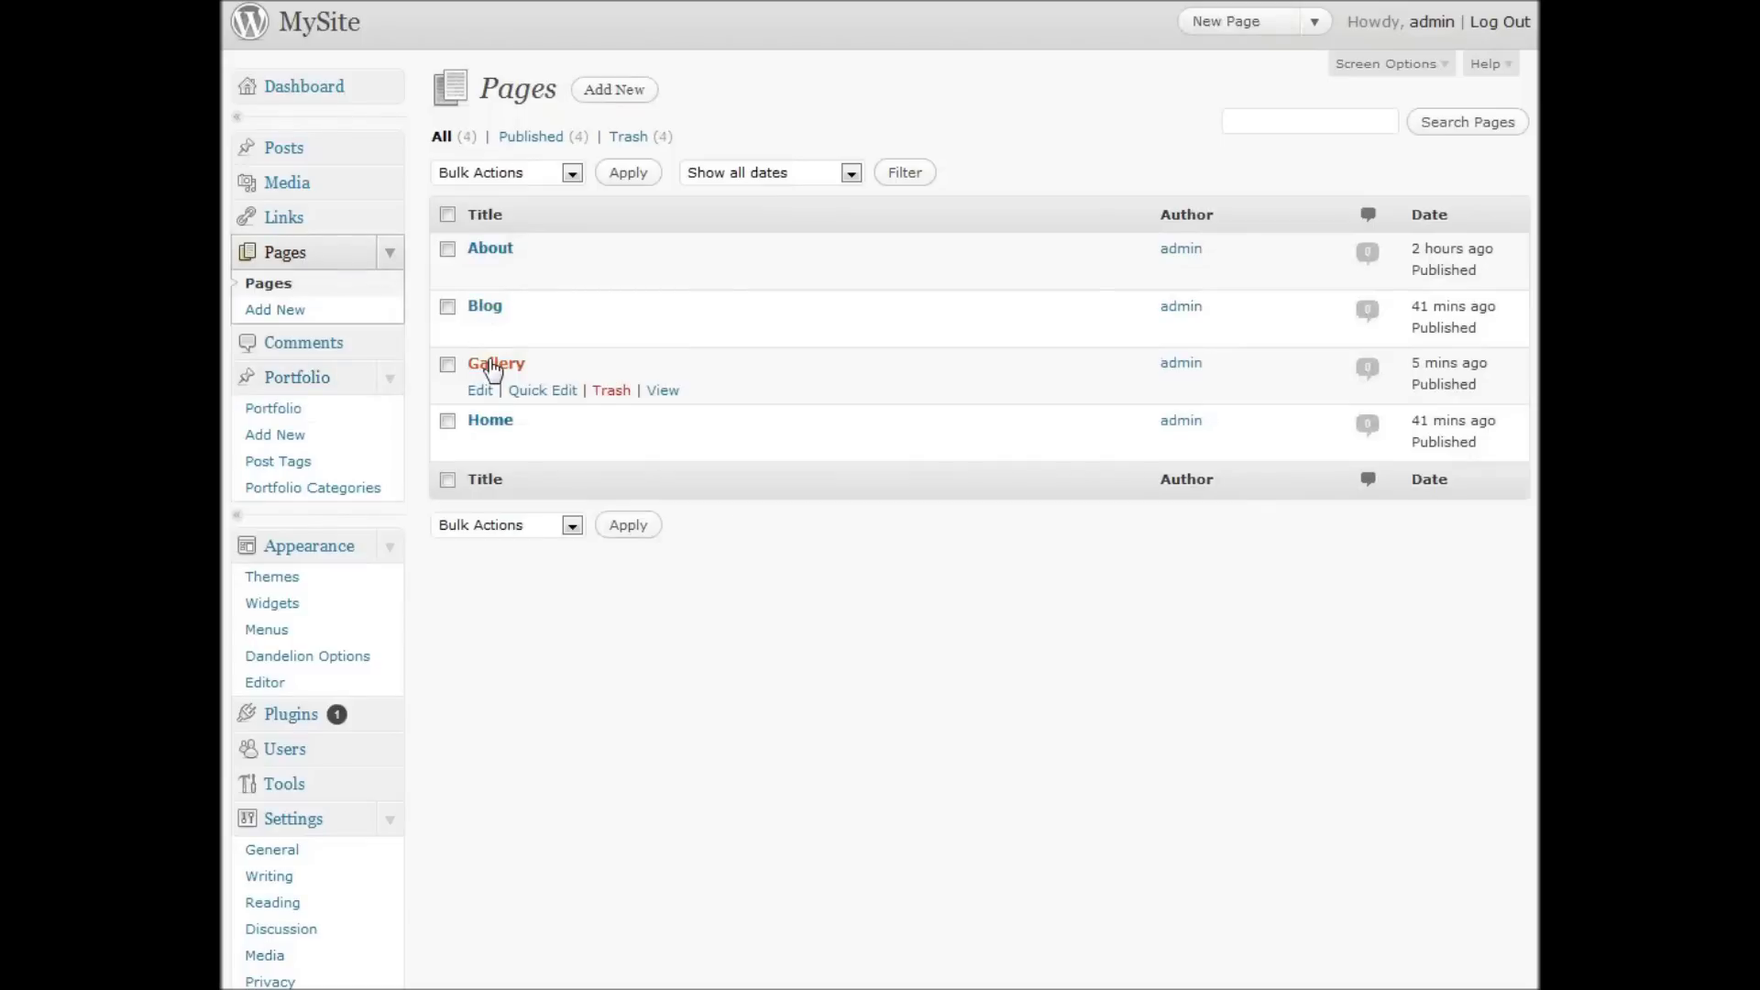
left_click(493, 365)
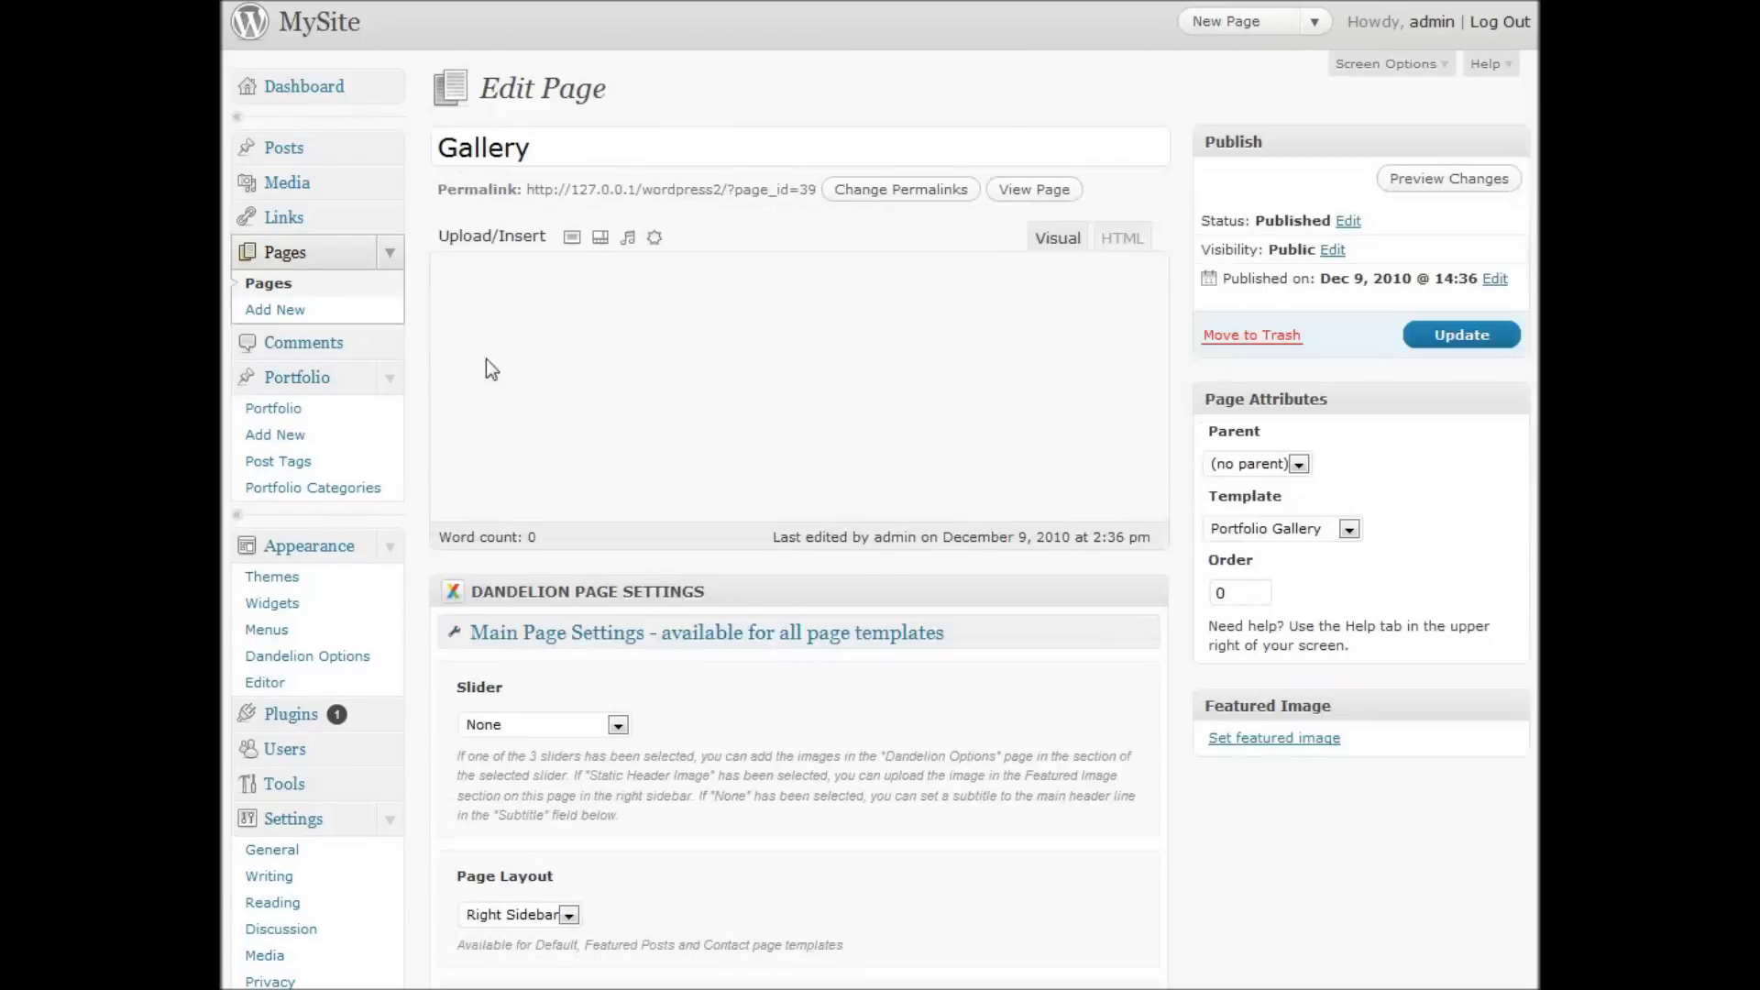
scroll(833, 466, "down", 8)
scroll(830, 477, "down", 3)
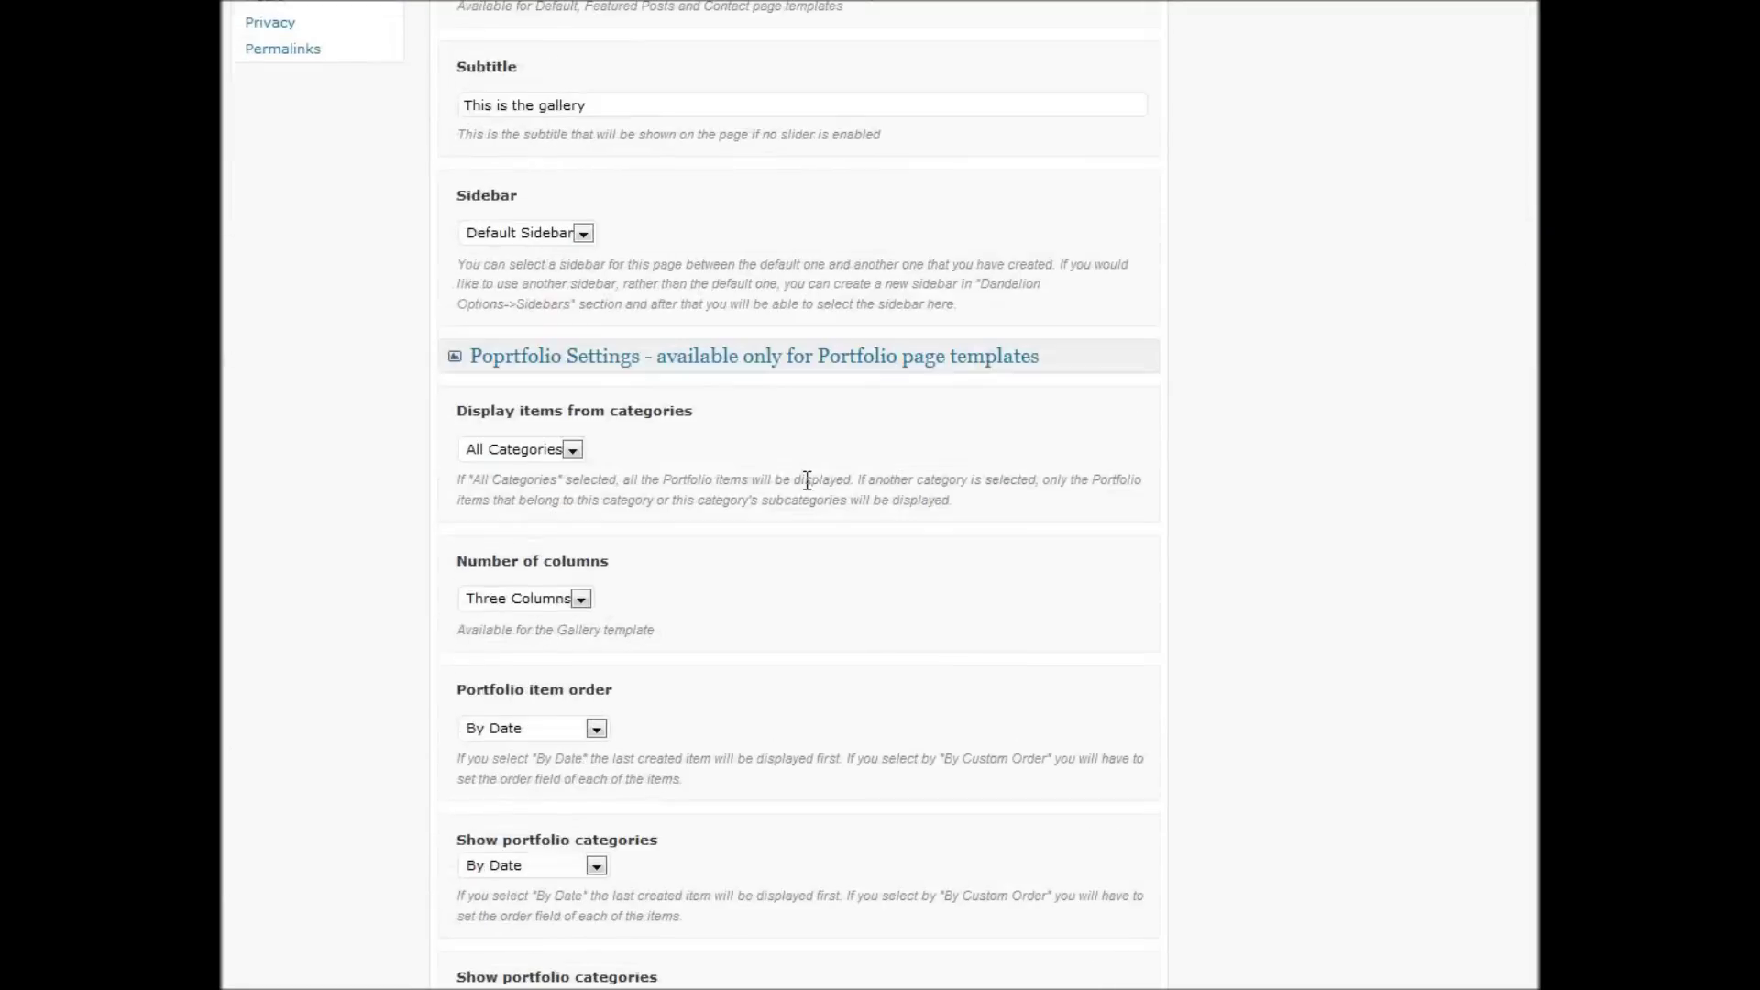
left_click(581, 598)
left_click(550, 624)
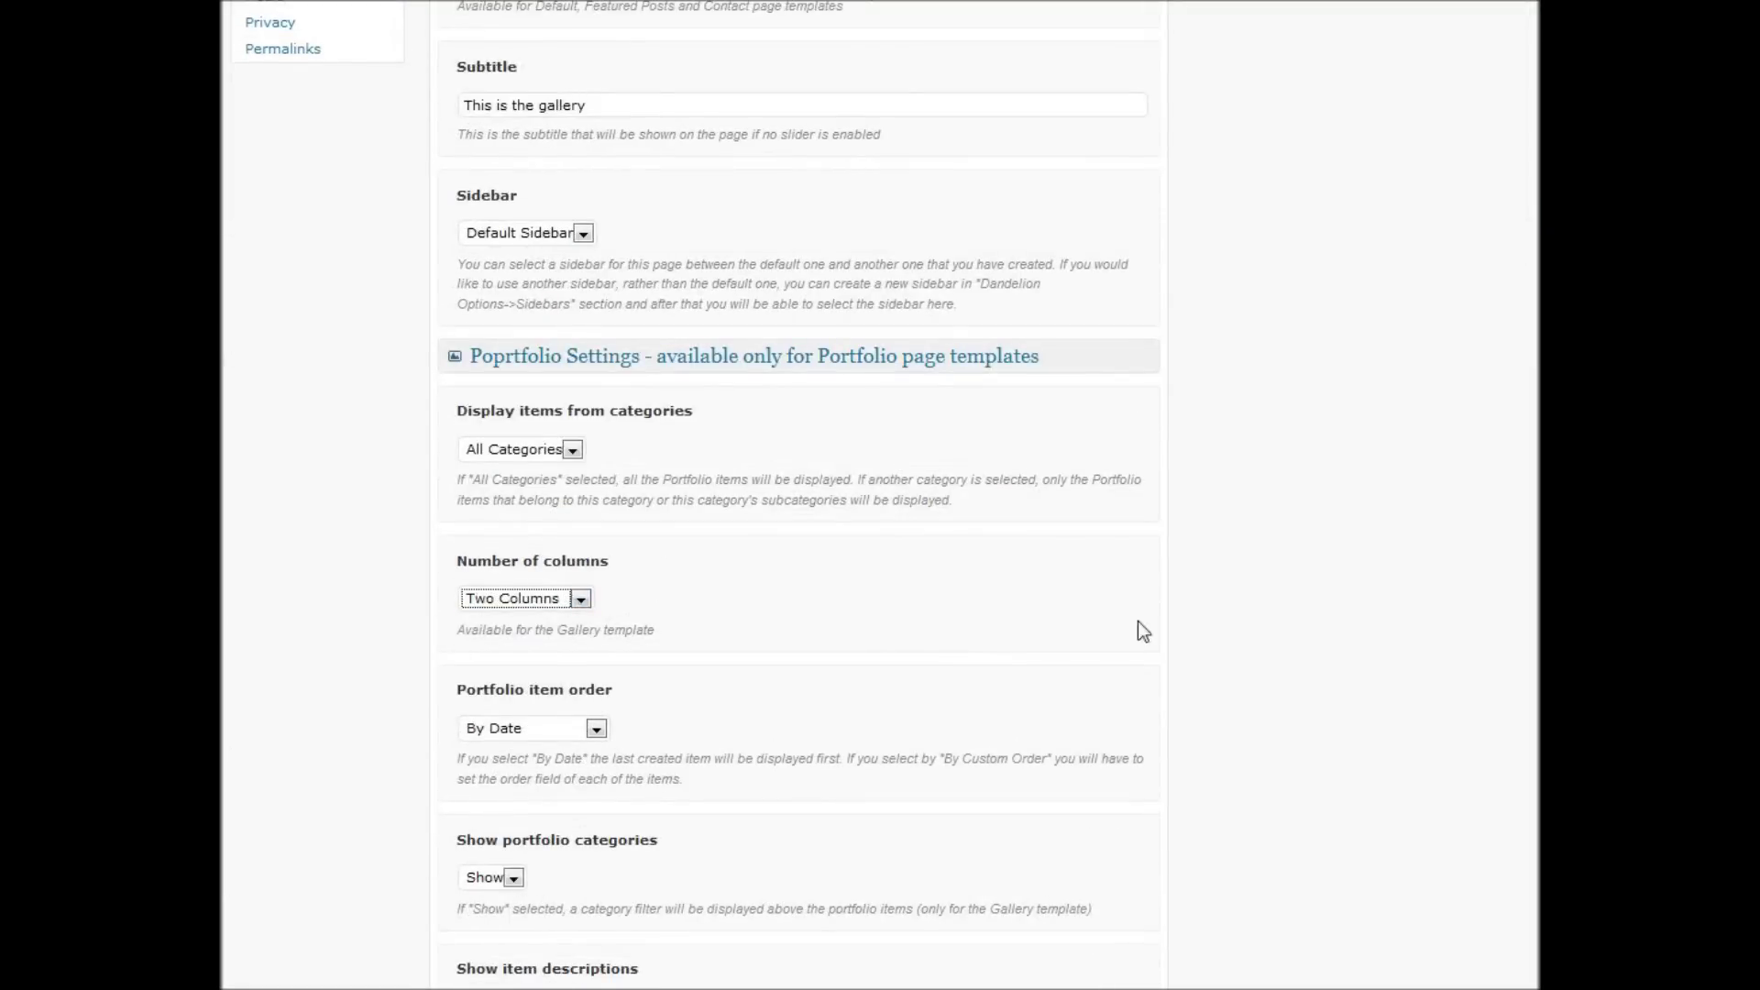
scroll(1241, 601, "up", 10)
left_click(1461, 335)
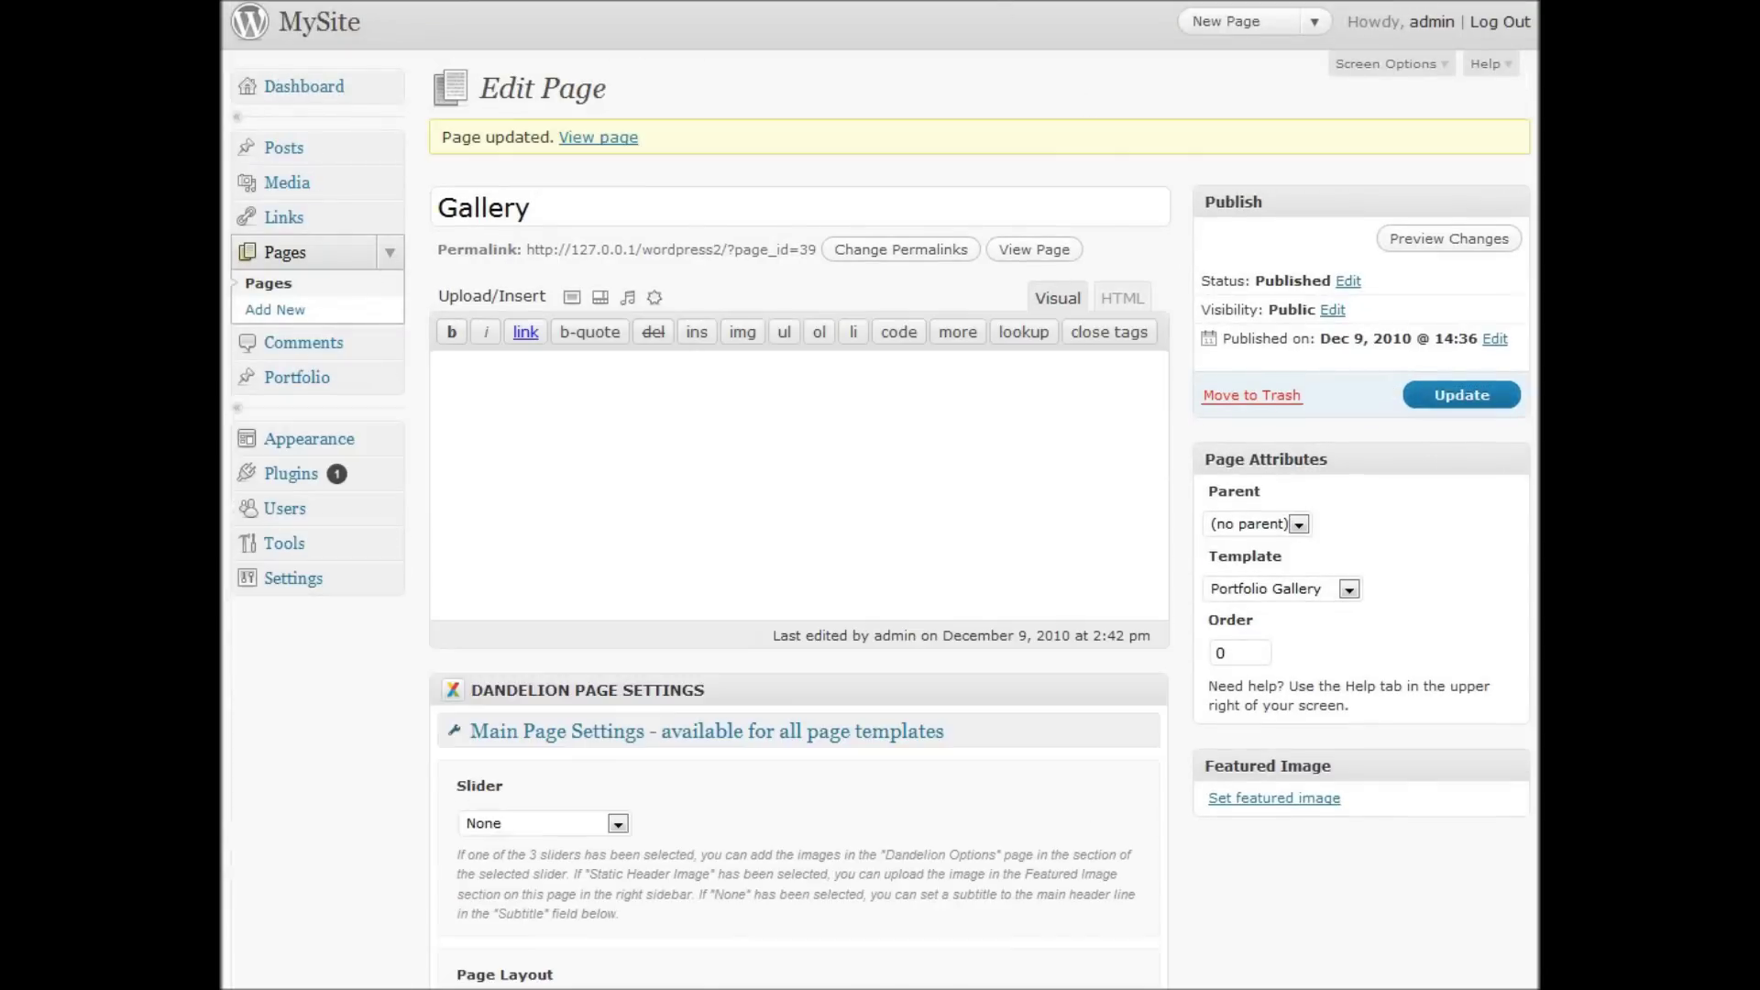